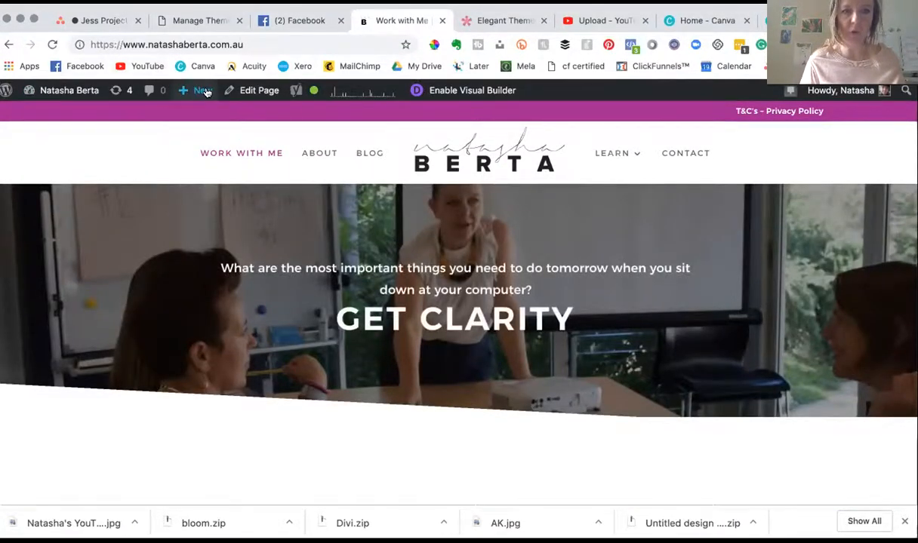
# - Create a new page titled "Test page" and open it in the Divi Builder
pyautogui.moveTo(200, 91)
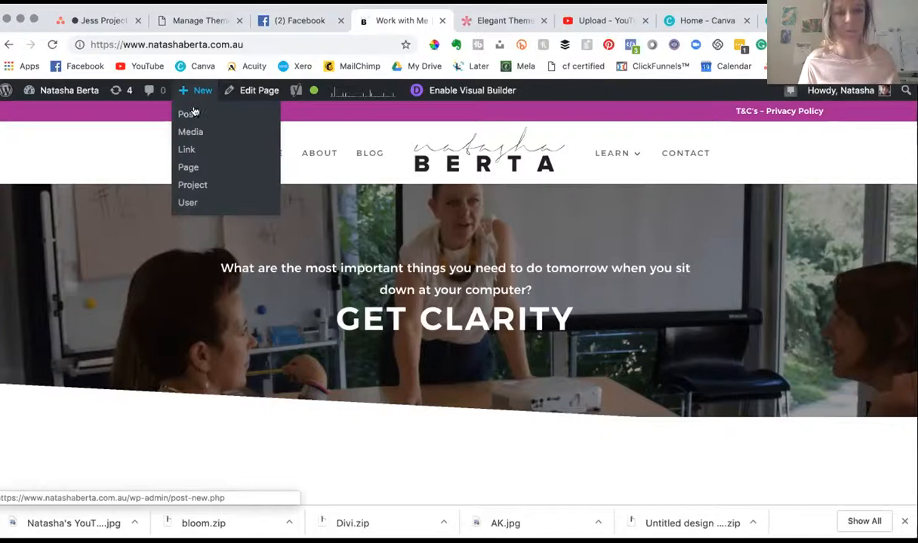
pyautogui.click(187, 172)
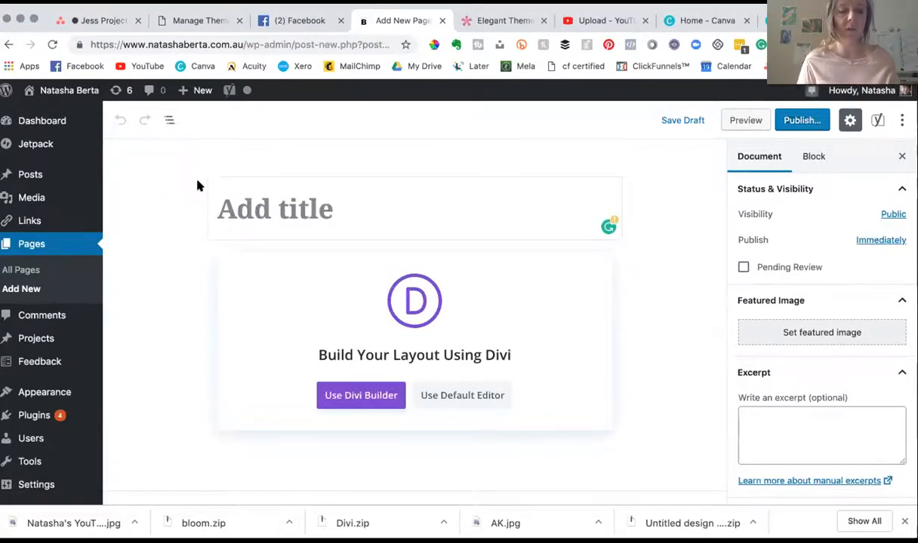
pyautogui.write('Test page')
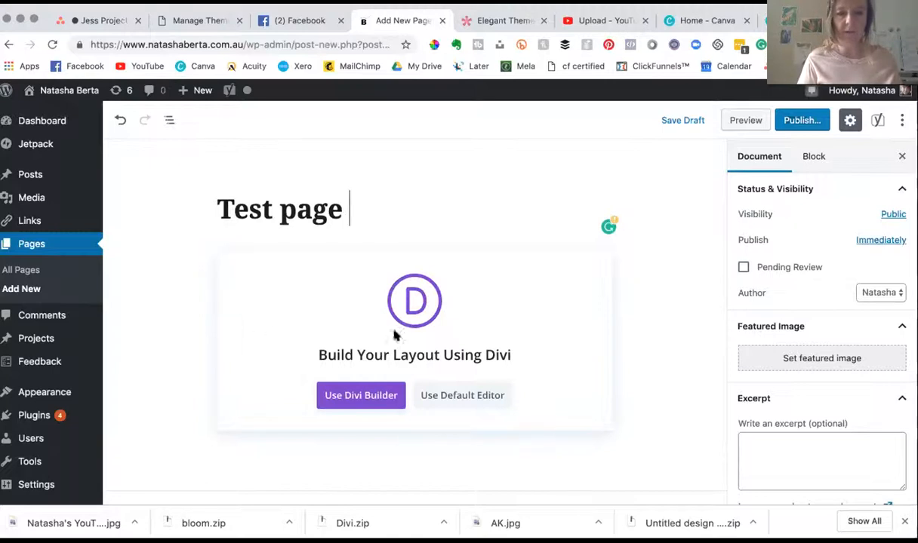
pyautogui.click(350, 400)
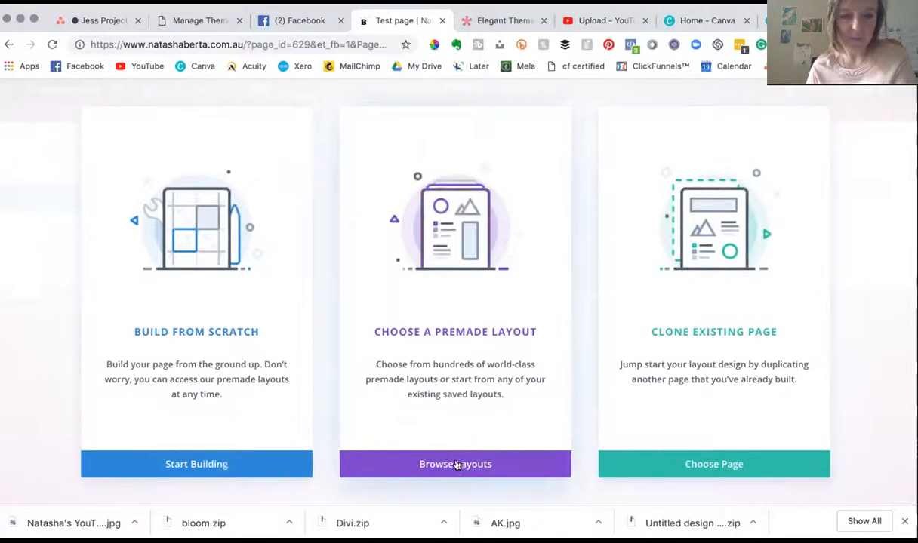
# - Browse the premade layouts and open the Copywriter layout pack
pyautogui.click(455, 464)
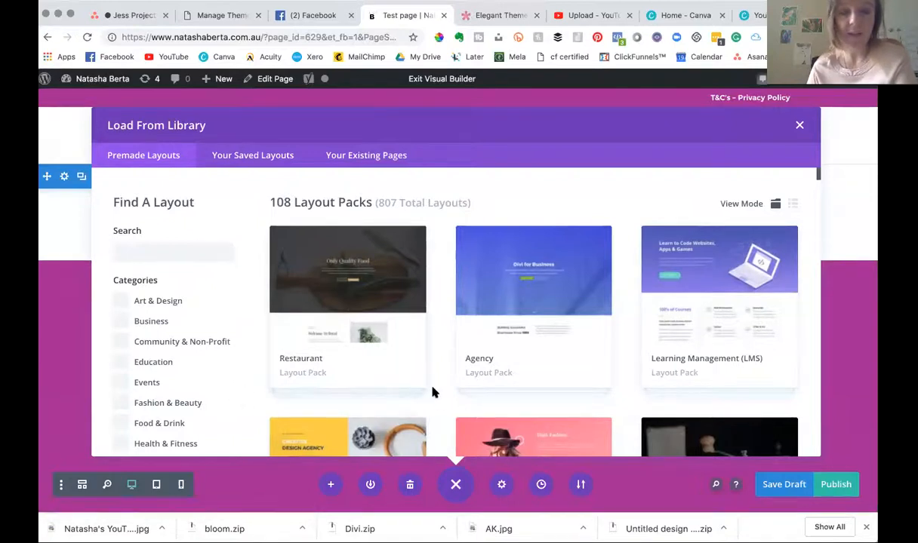
pyautogui.scroll(-1, 454, 383)
pyautogui.scroll(-10, 455, 383)
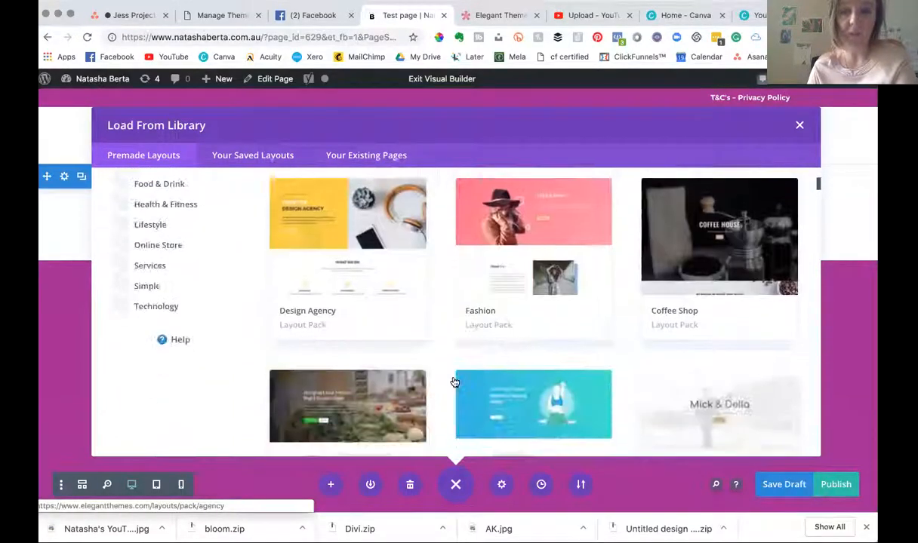
pyautogui.scroll(-1, 455, 382)
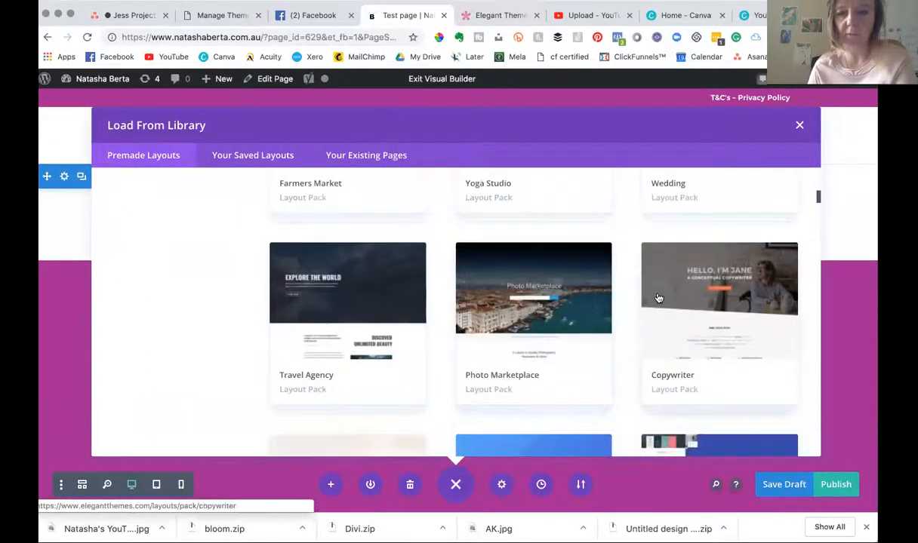
pyautogui.click(658, 298)
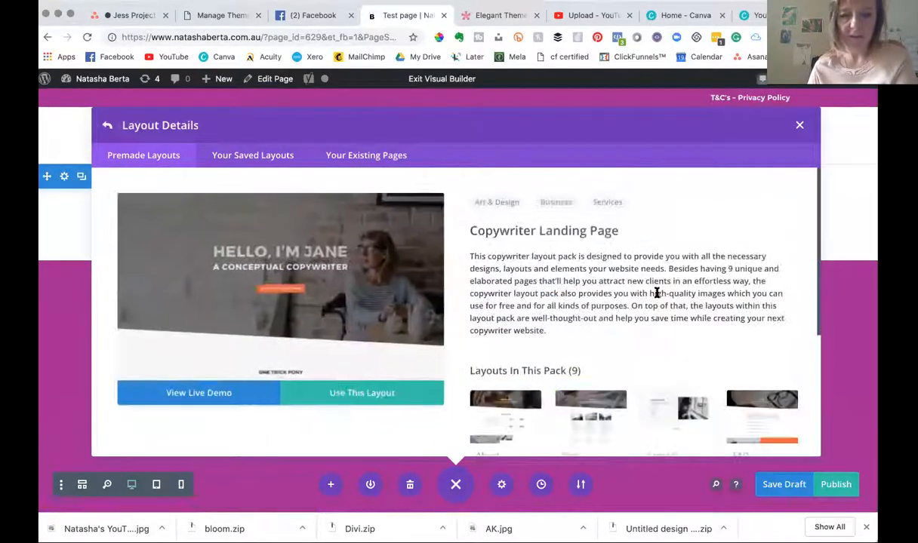
# - Examine the layouts included in the Copywriter pack and the full preview of its landing page
pyautogui.scroll(-6, 547, 388)
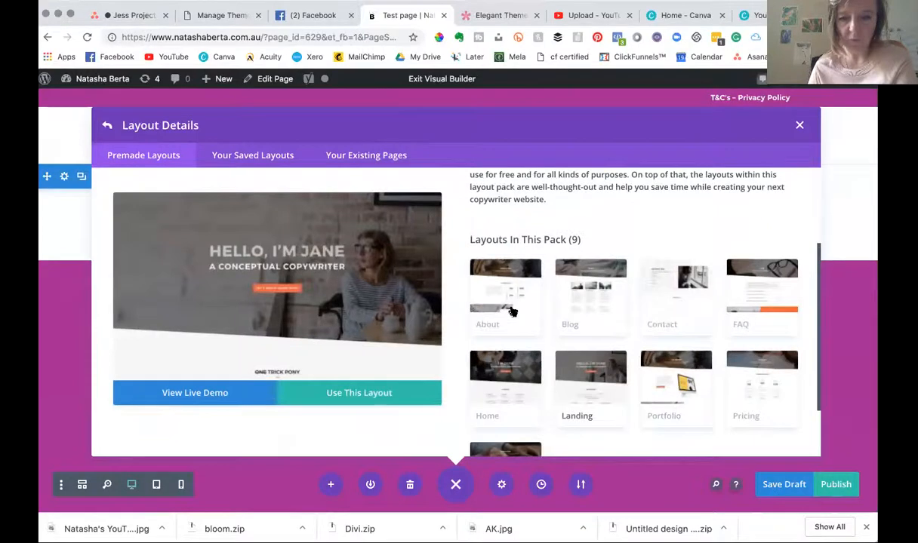
pyautogui.scroll(-2, 534, 391)
pyautogui.scroll(2, 548, 379)
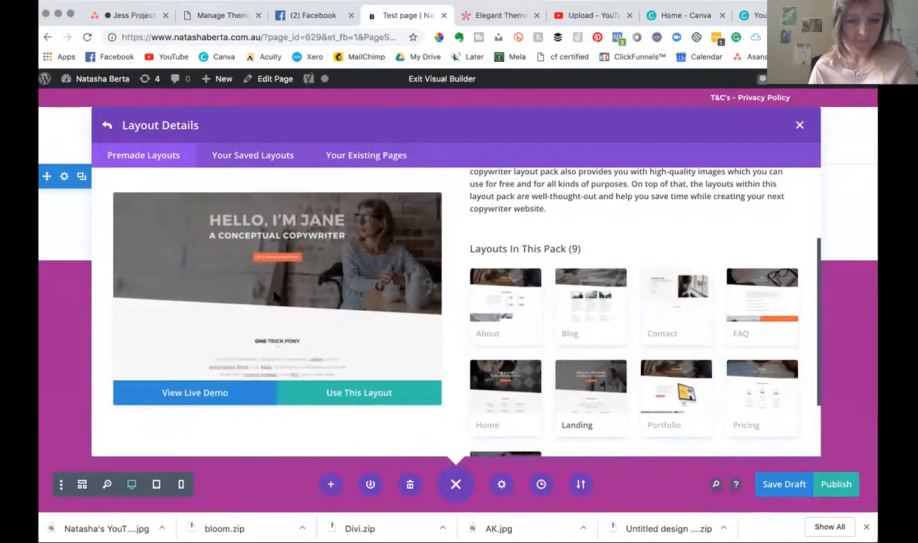
pyautogui.scroll(-2, 283, 317)
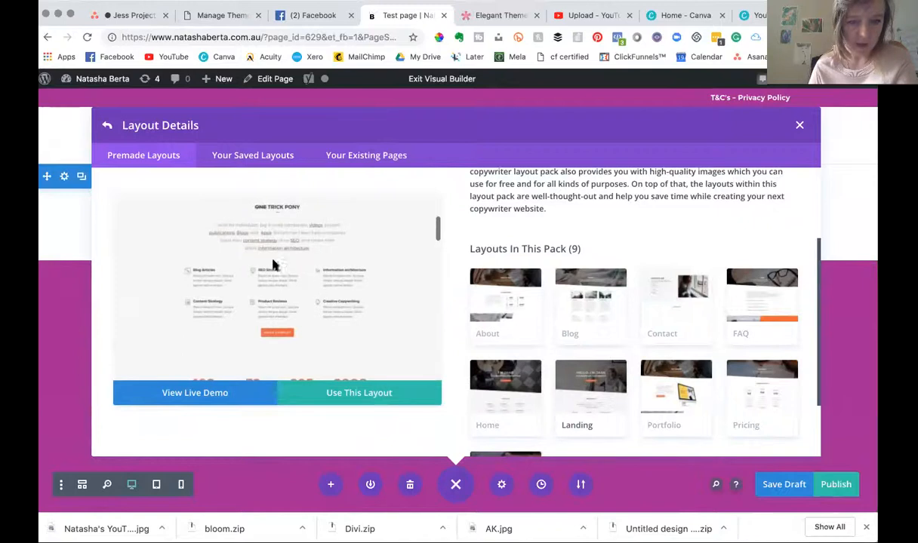
pyautogui.scroll(-3, 201, 263)
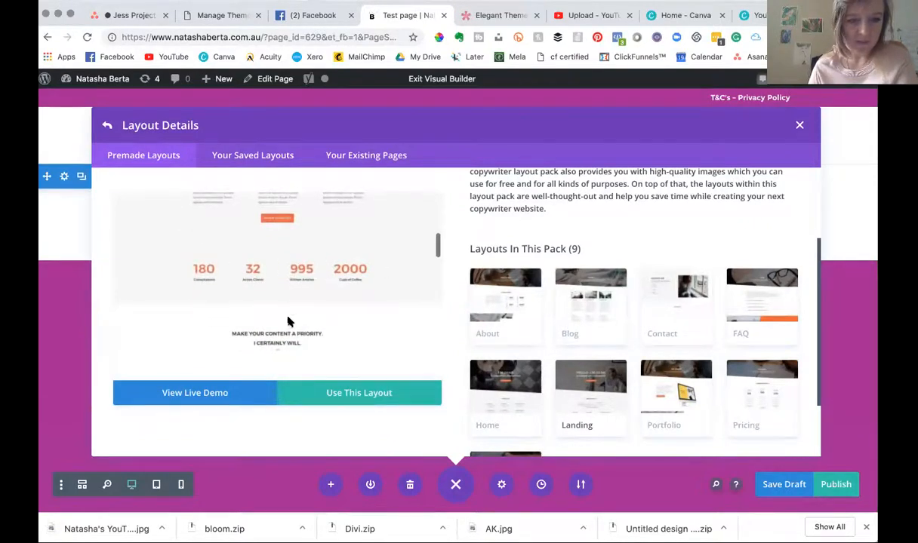
pyautogui.scroll(-2, 235, 265)
pyautogui.scroll(-2, 226, 272)
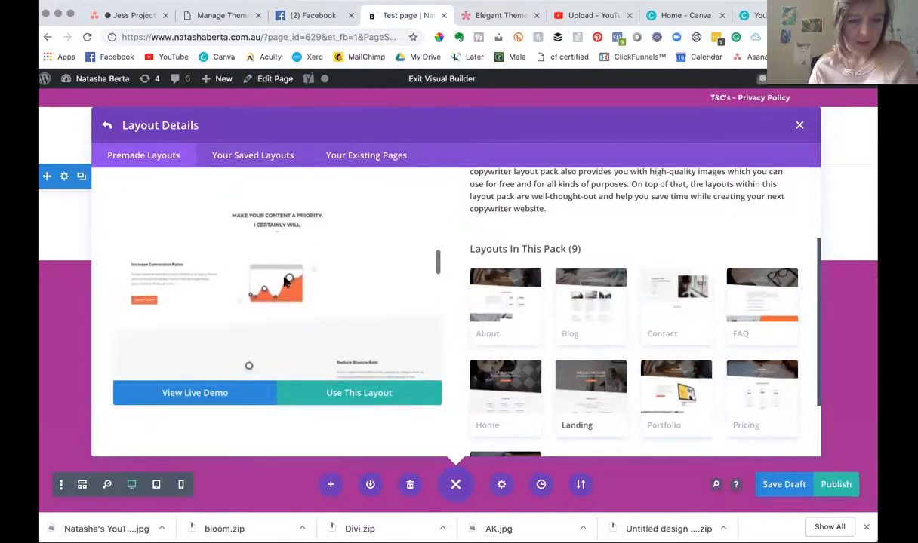
pyautogui.scroll(-2, 227, 279)
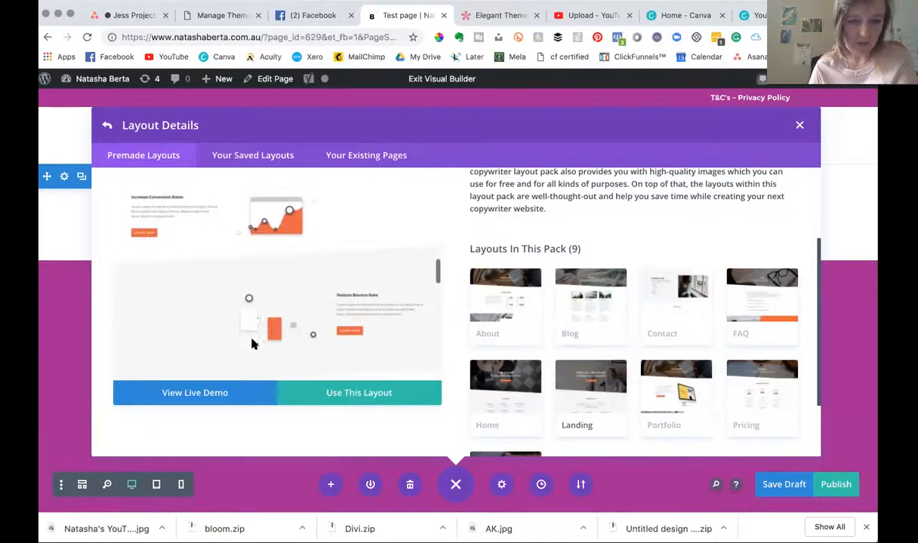
pyautogui.scroll(-6, 345, 335)
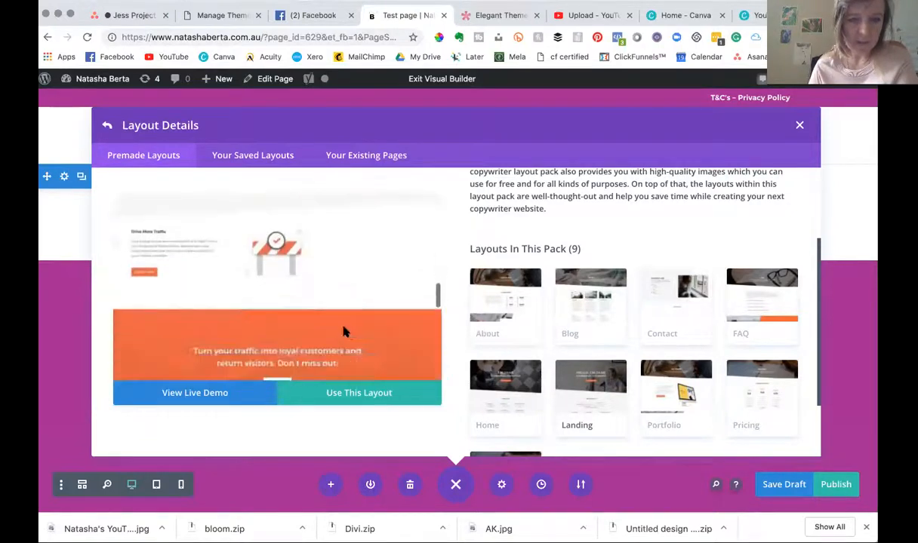
pyautogui.scroll(-1, 343, 332)
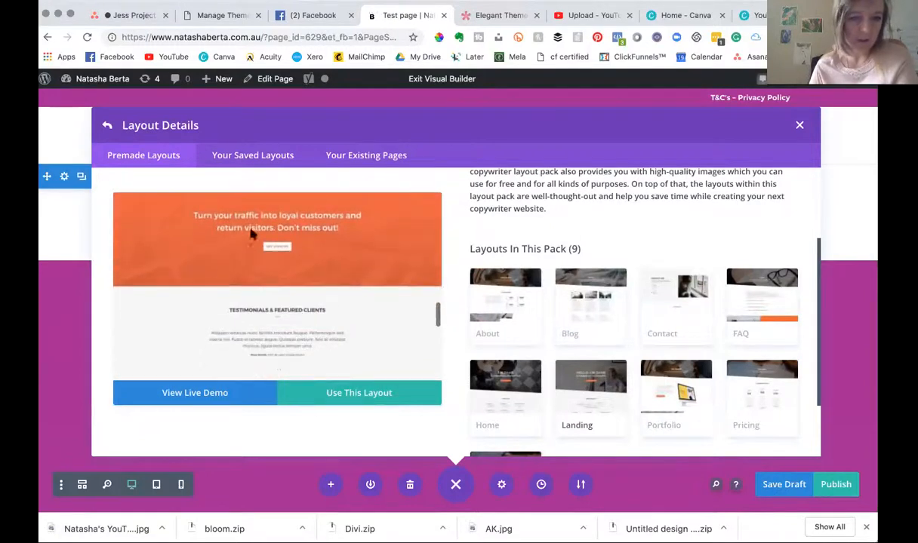
pyautogui.scroll(-5, 272, 305)
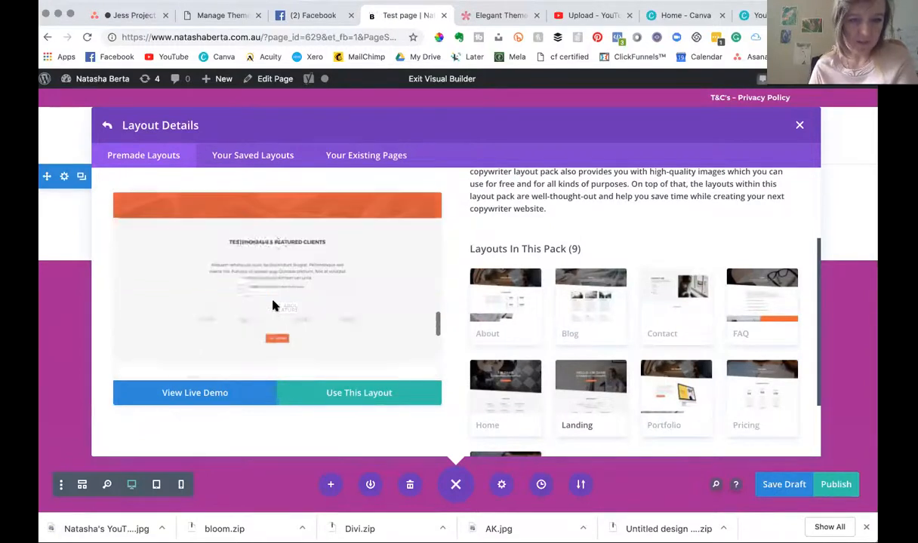
pyautogui.scroll(-4, 273, 305)
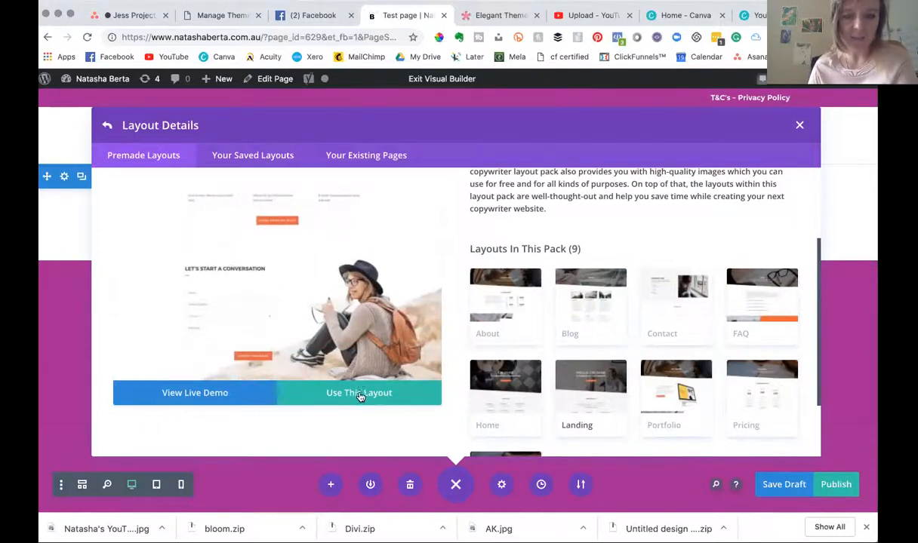
pyautogui.scroll(5, 400, 312)
pyautogui.scroll(5, 400, 311)
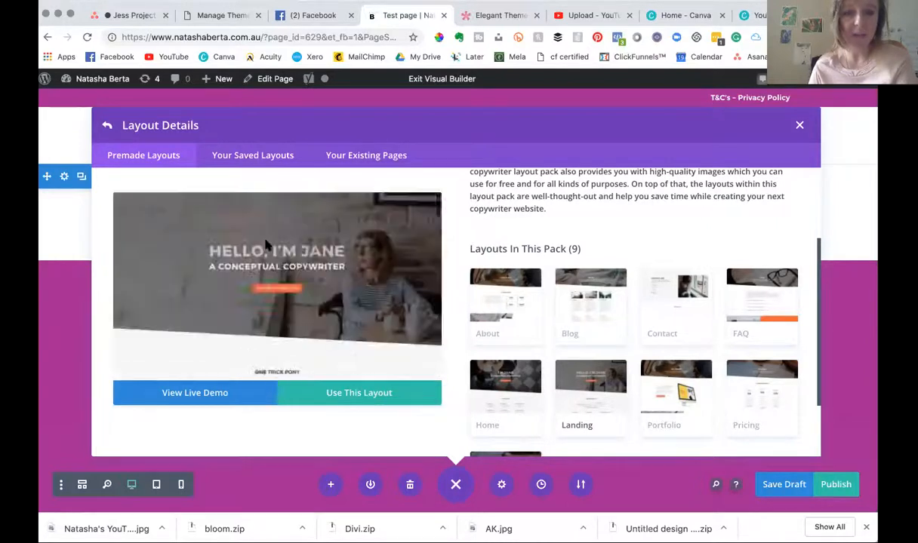
# - Go back to the layout library, open the Business Consultant pack and review its landing page preview
pyautogui.click(109, 130)
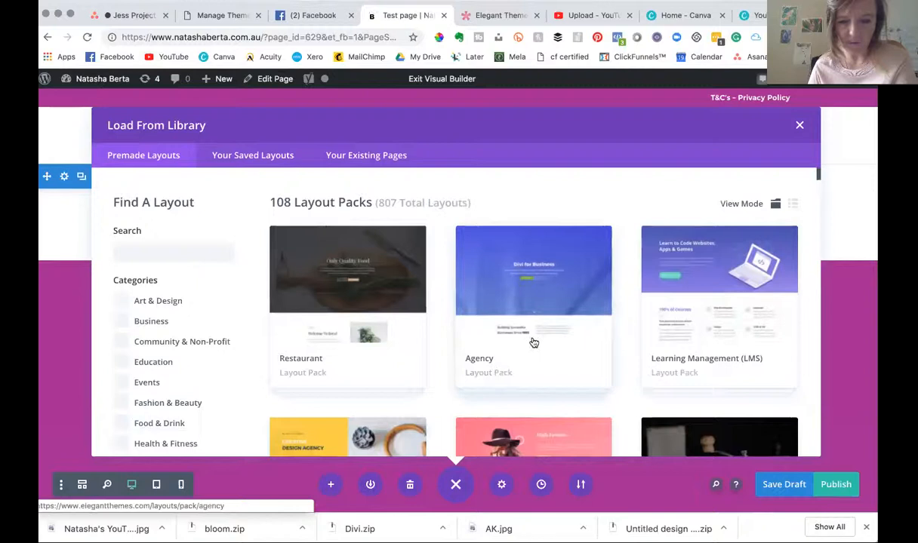
pyautogui.scroll(-6, 530, 342)
pyautogui.scroll(-8, 532, 343)
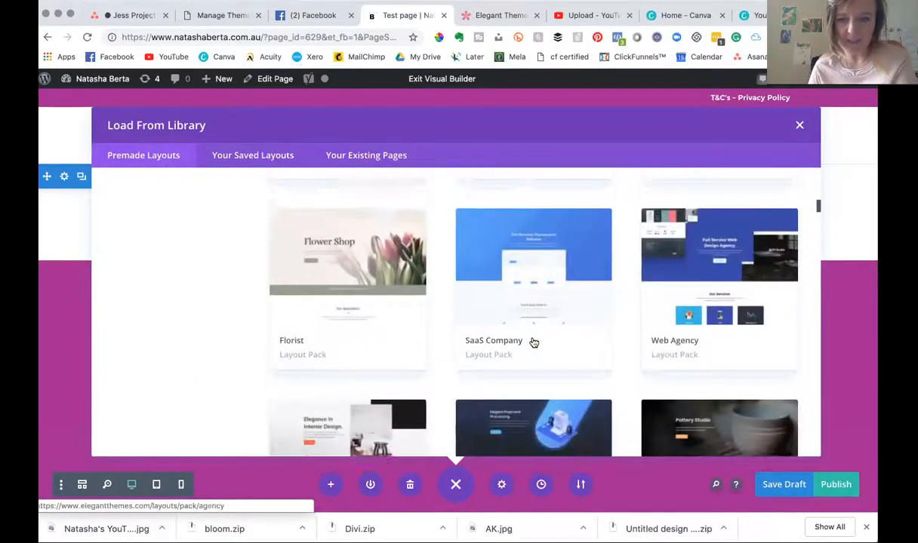
pyautogui.scroll(-5, 533, 343)
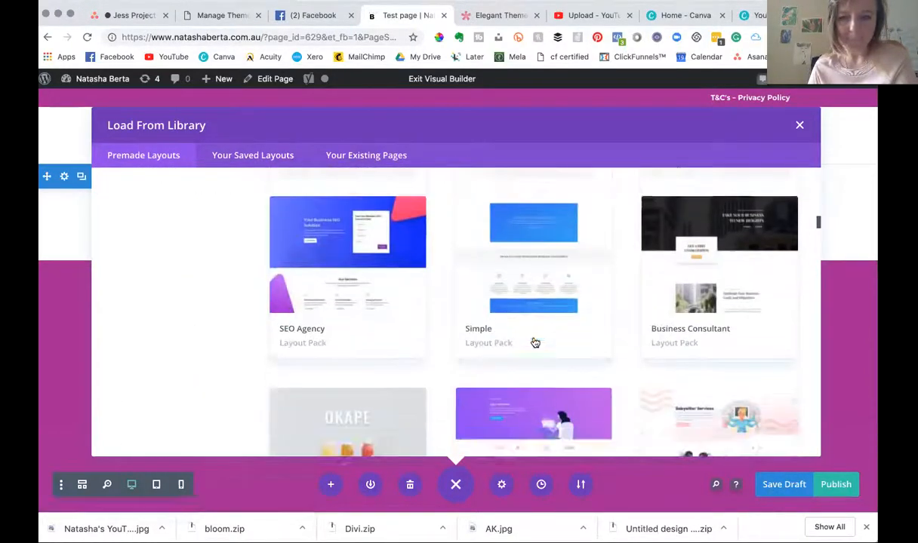
pyautogui.click(667, 255)
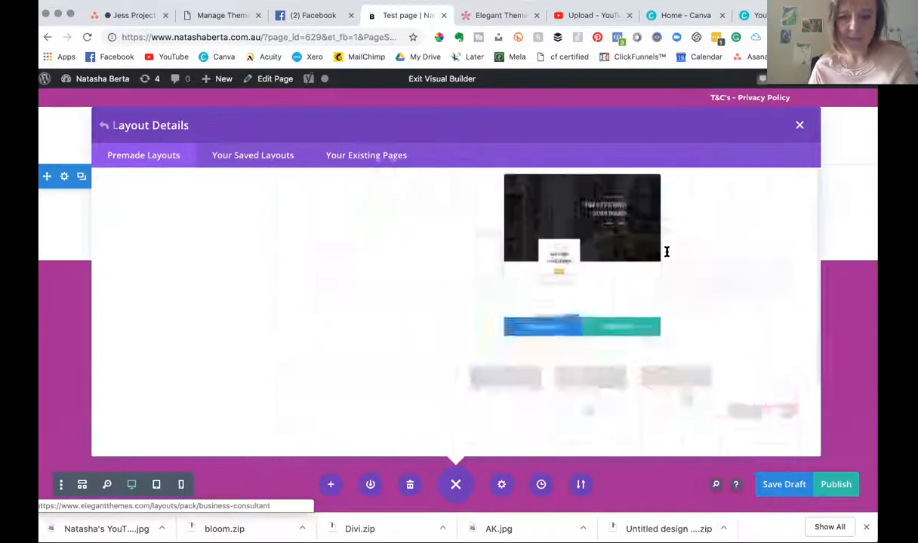
pyautogui.scroll(-3, 563, 379)
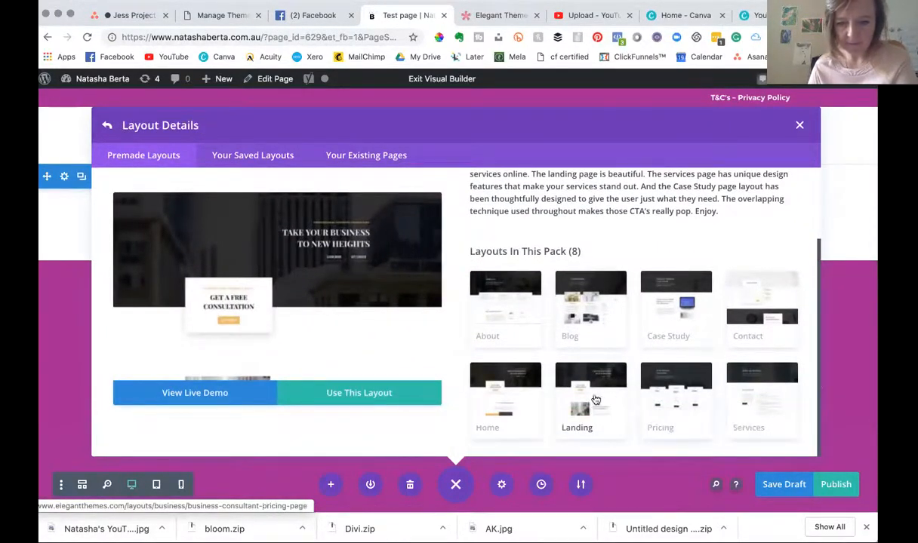
pyautogui.scroll(-5, 357, 306)
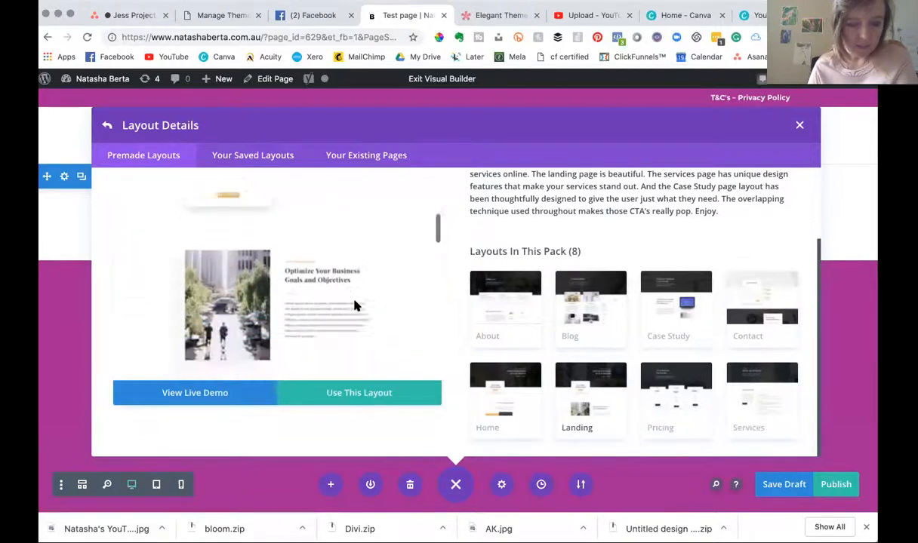
pyautogui.scroll(-5, 356, 307)
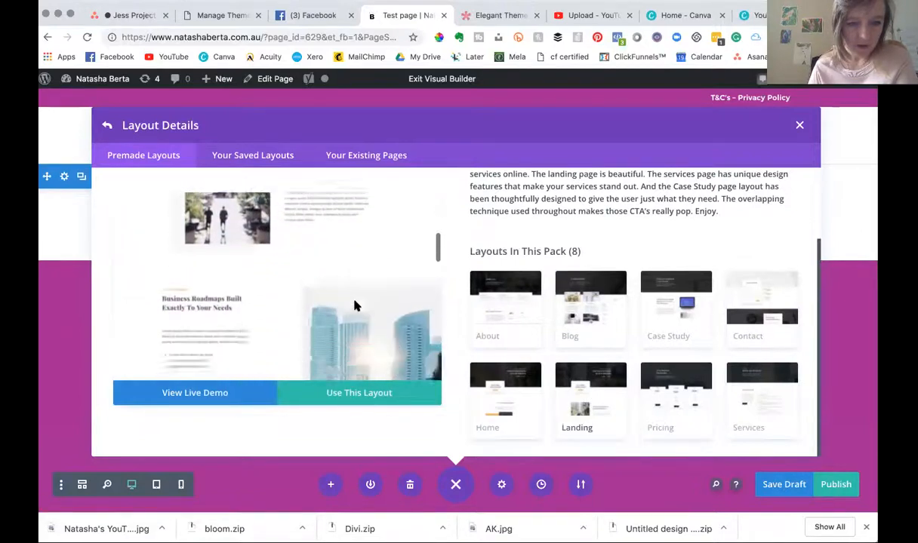
pyautogui.scroll(-10, 356, 306)
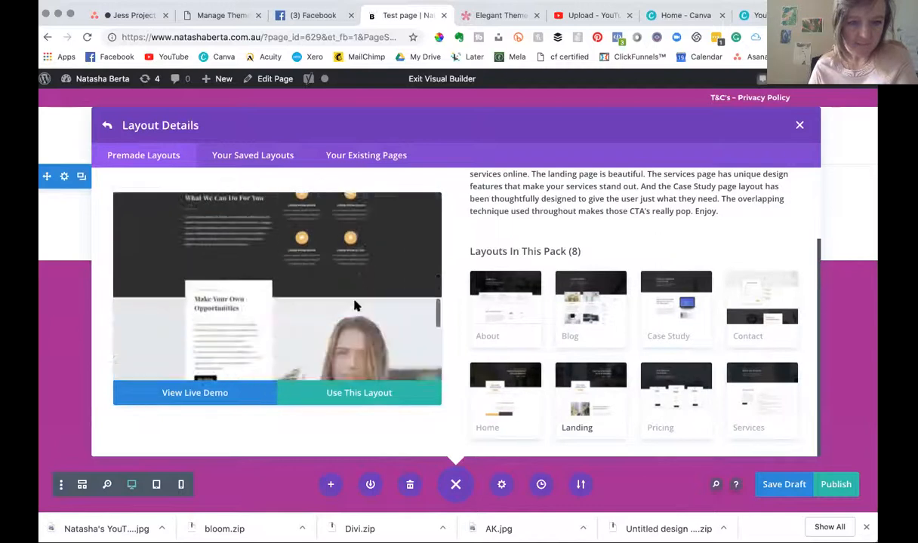
pyautogui.scroll(-5, 357, 307)
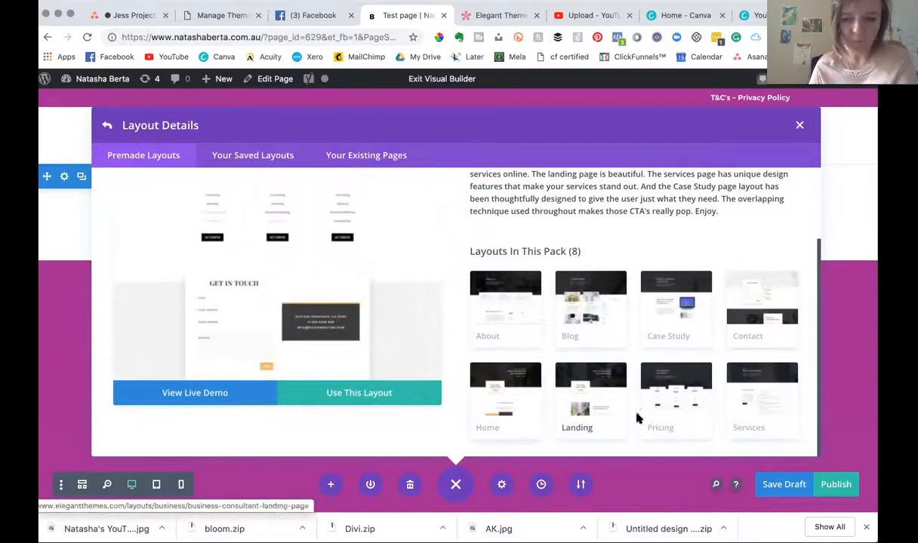
# - Preview the Services layout of the Business Consultant pack and load it onto the page
pyautogui.click(751, 404)
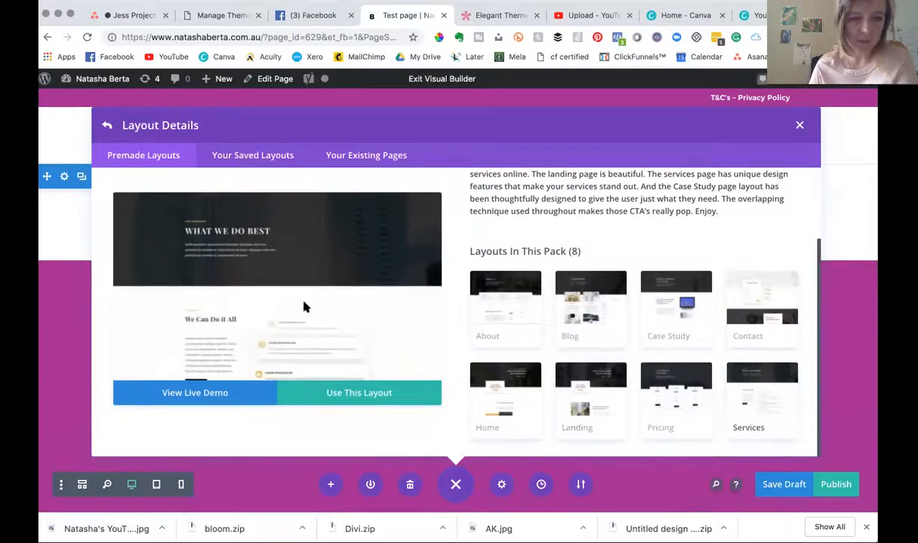
pyautogui.scroll(-3, 304, 305)
pyautogui.scroll(-5, 304, 304)
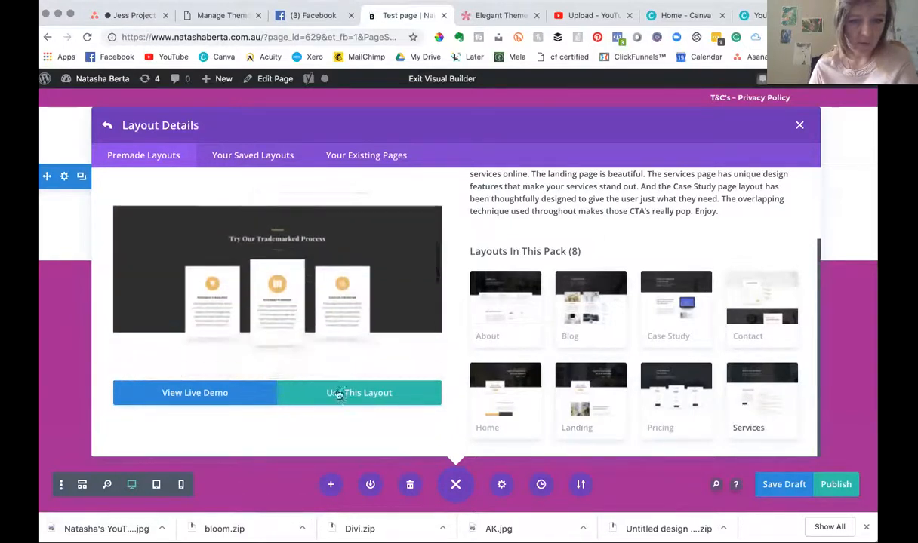
pyautogui.click(344, 402)
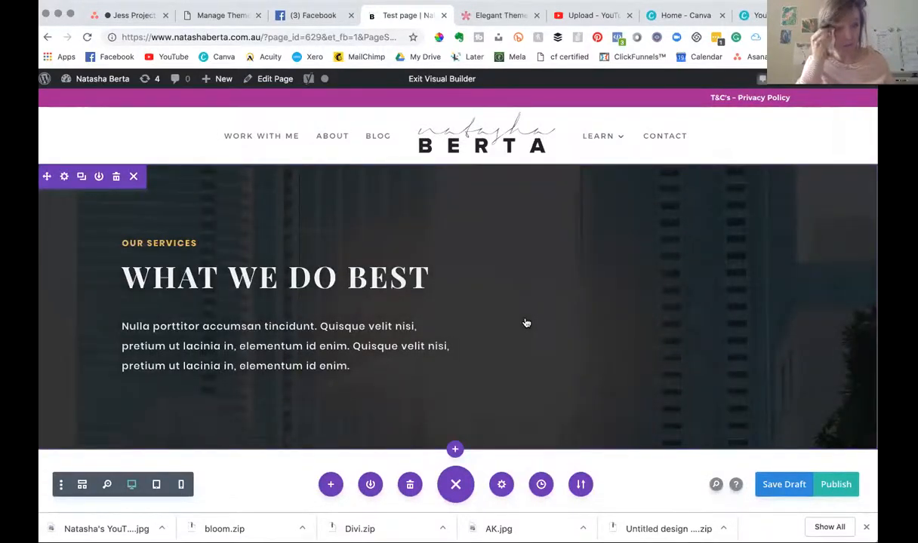
# - Review the loaded Services page from the hero through the specialties, process and client logo sections
pyautogui.scroll(-10, 526, 323)
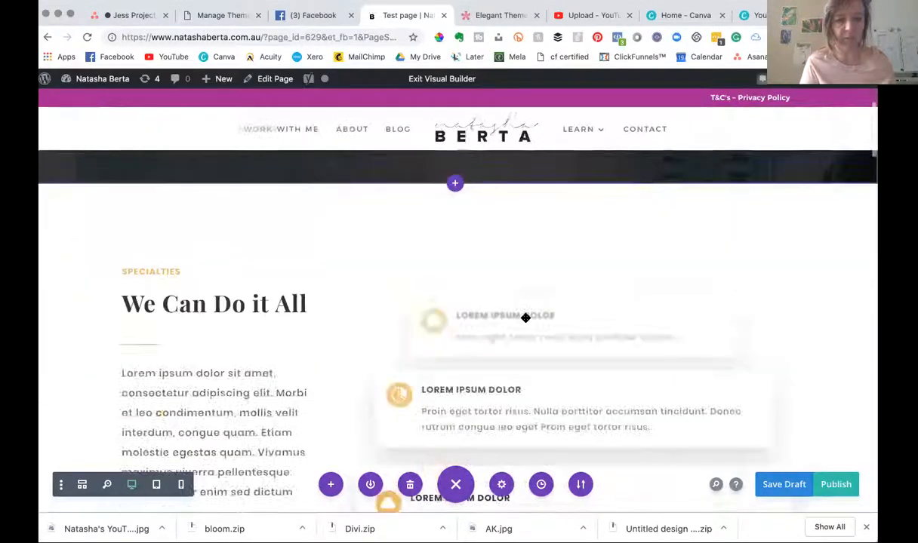
pyautogui.scroll(-5, 403, 384)
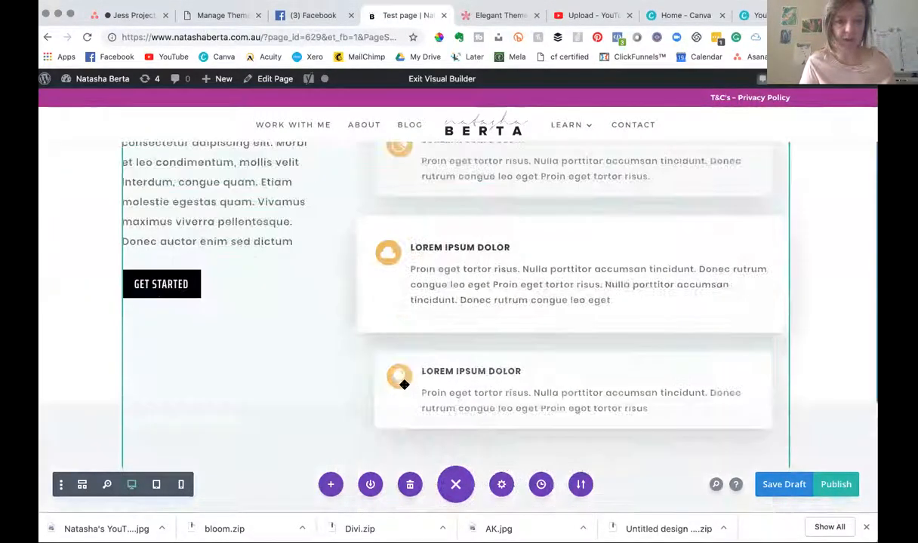
pyautogui.scroll(-3, 404, 384)
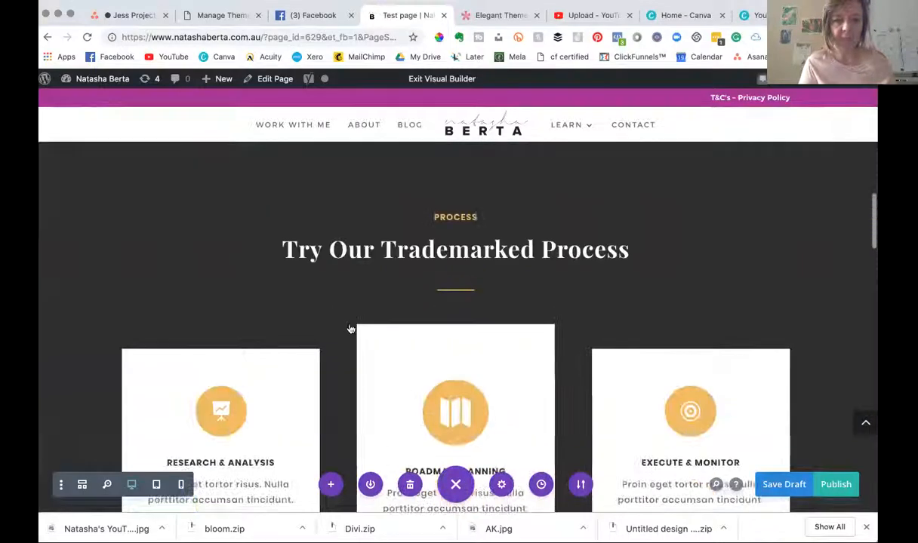
pyautogui.scroll(-8, 412, 266)
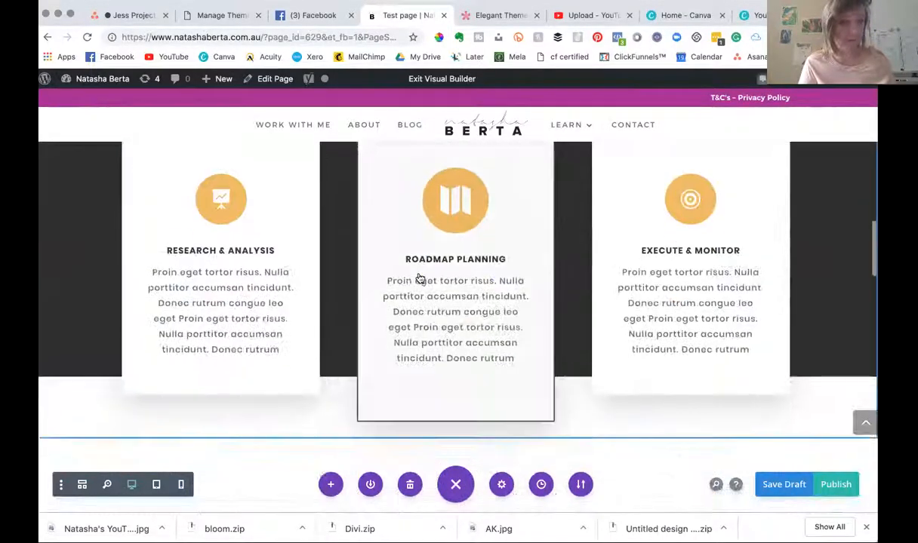
pyautogui.scroll(-5, 420, 279)
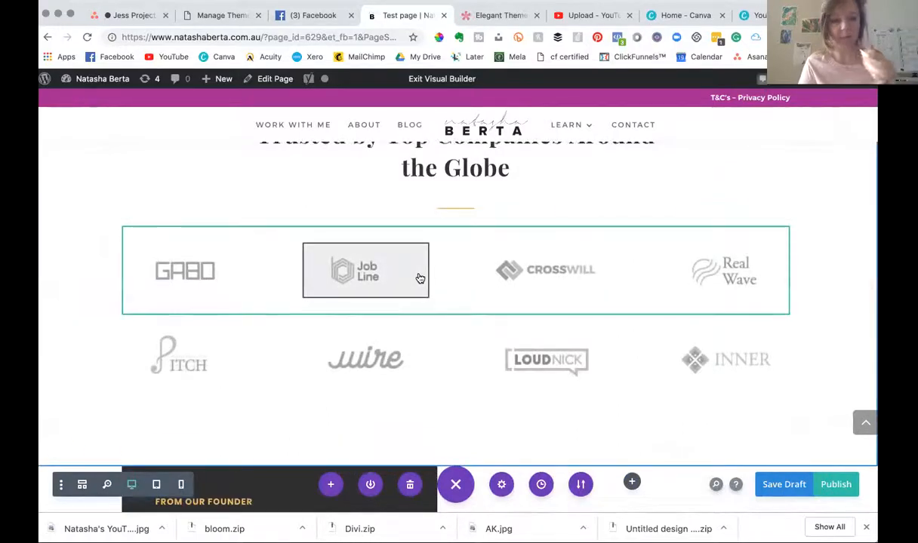
pyautogui.scroll(8, 420, 278)
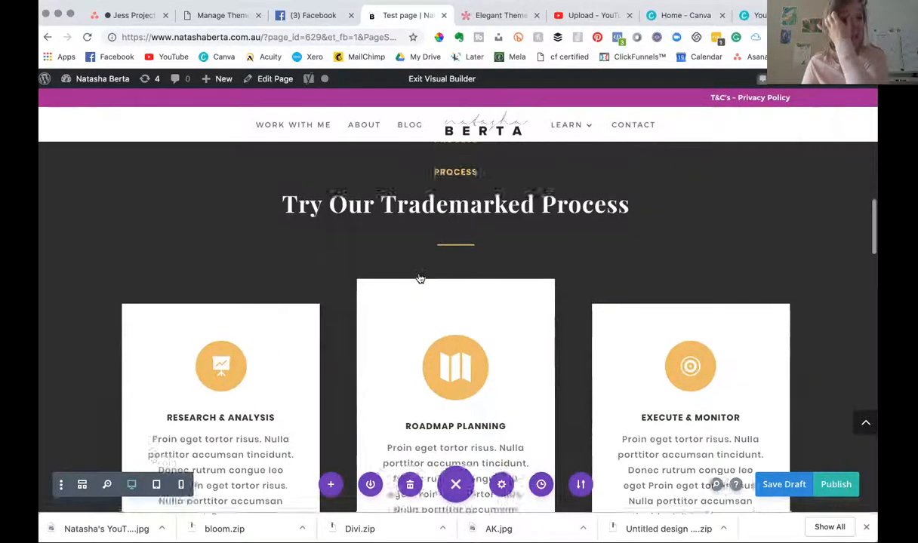
pyautogui.scroll(5, 420, 278)
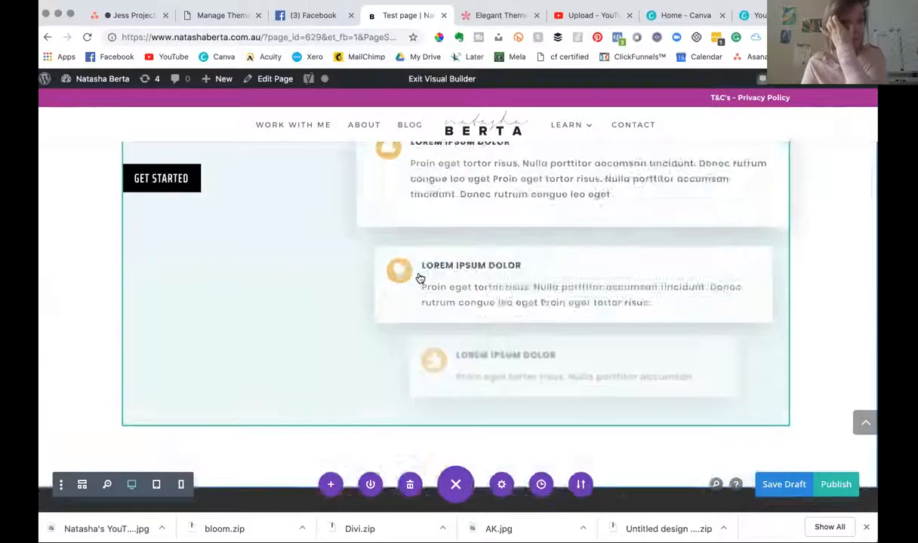
pyautogui.scroll(5, 419, 278)
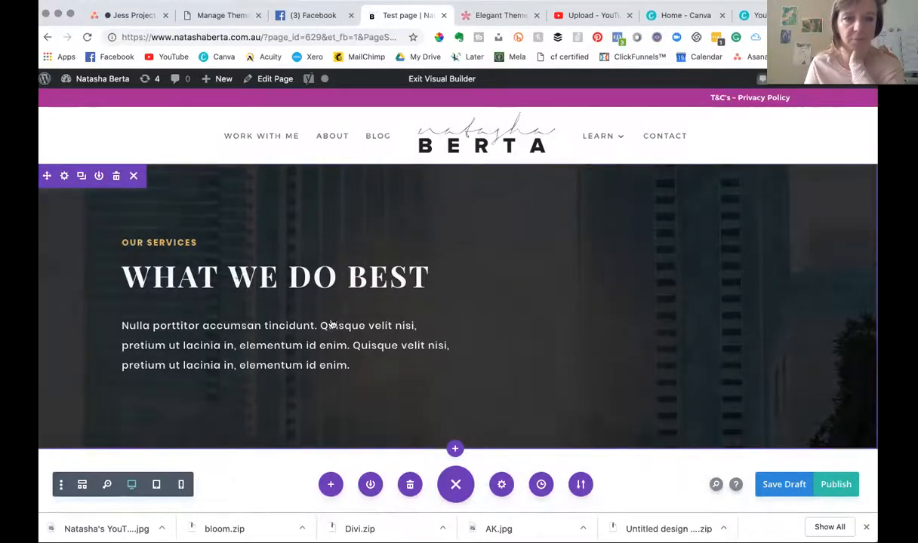
# - View the section types that can be inserted between the specialties and process sections, and dismiss the choices without picking one
pyautogui.scroll(-5, 331, 324)
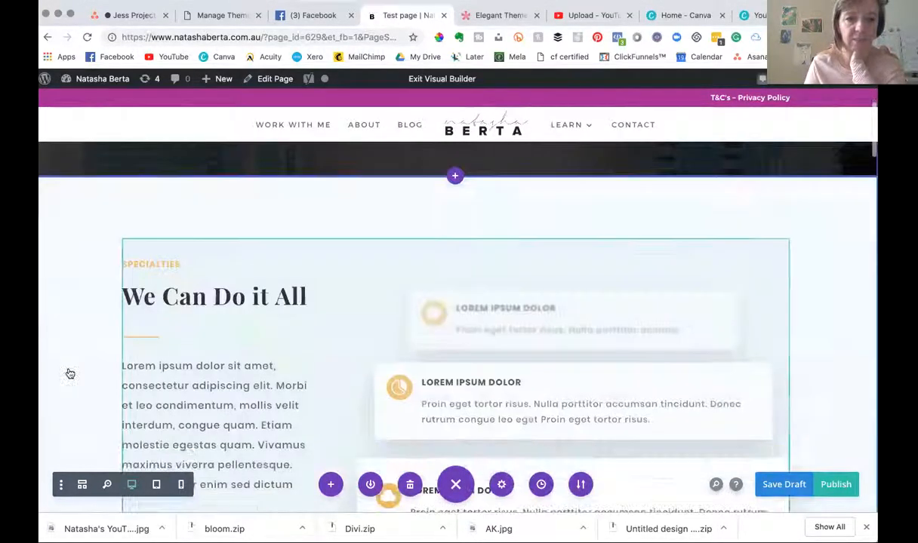
pyautogui.scroll(-6, 70, 373)
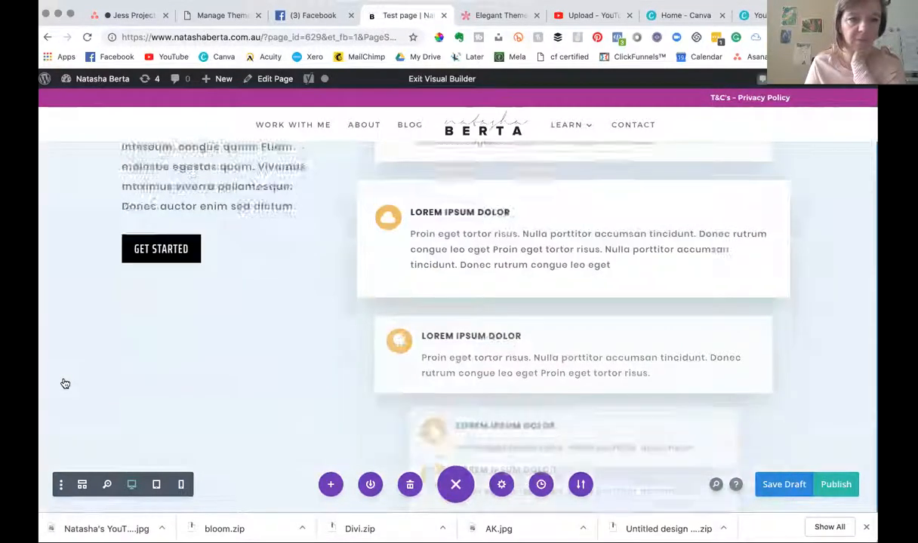
pyautogui.scroll(-3, 230, 381)
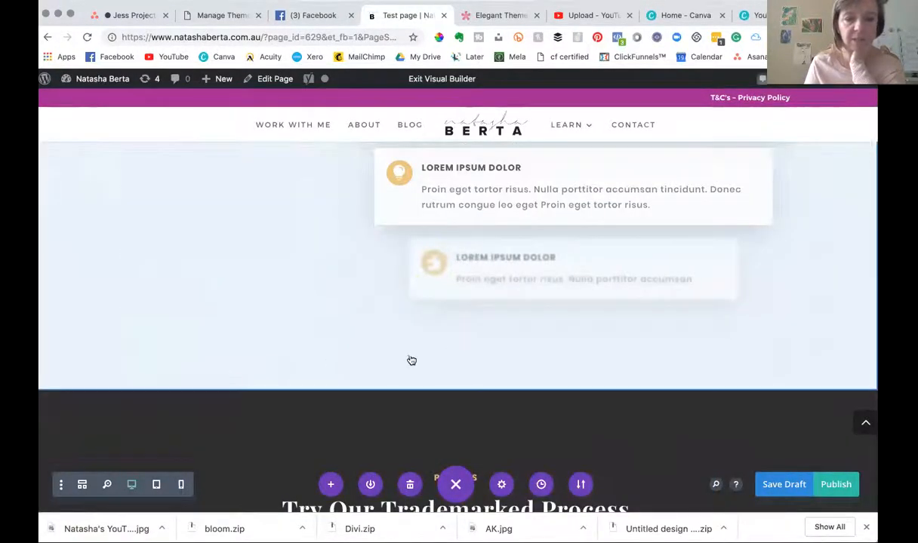
pyautogui.scroll(10, 411, 361)
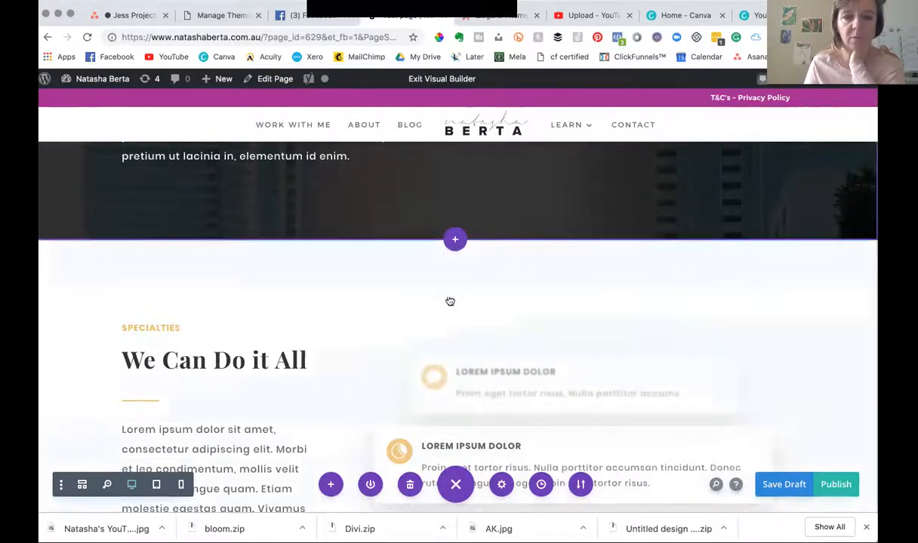
pyautogui.scroll(-5, 448, 303)
pyautogui.scroll(-3, 448, 304)
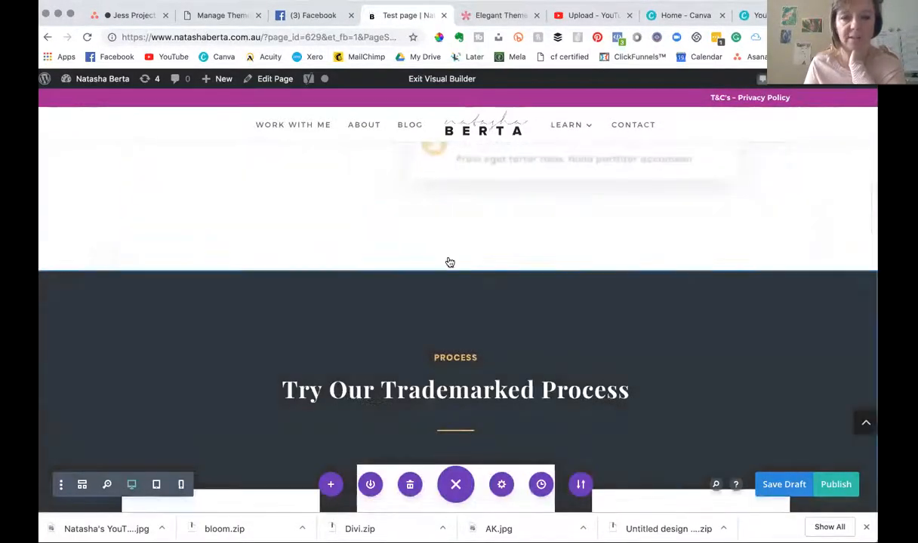
pyautogui.moveTo(456, 270)
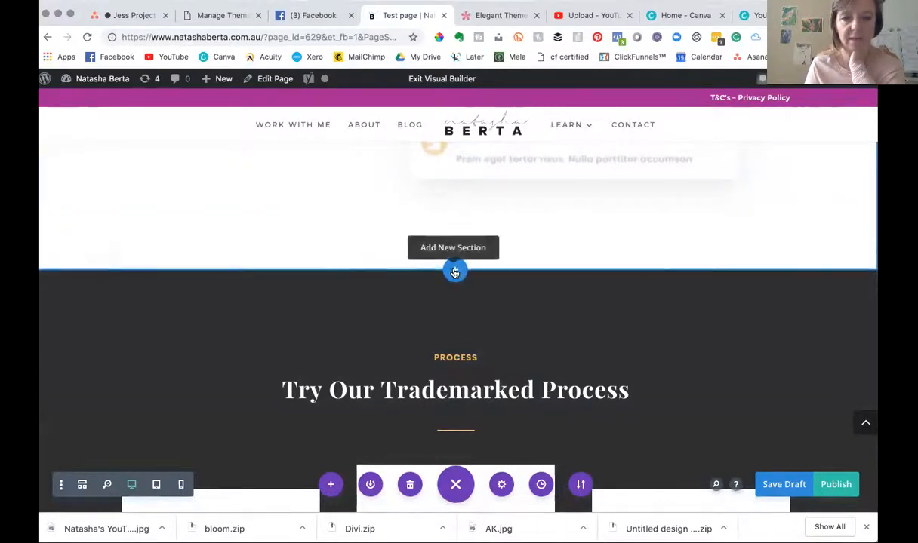
pyautogui.click(454, 272)
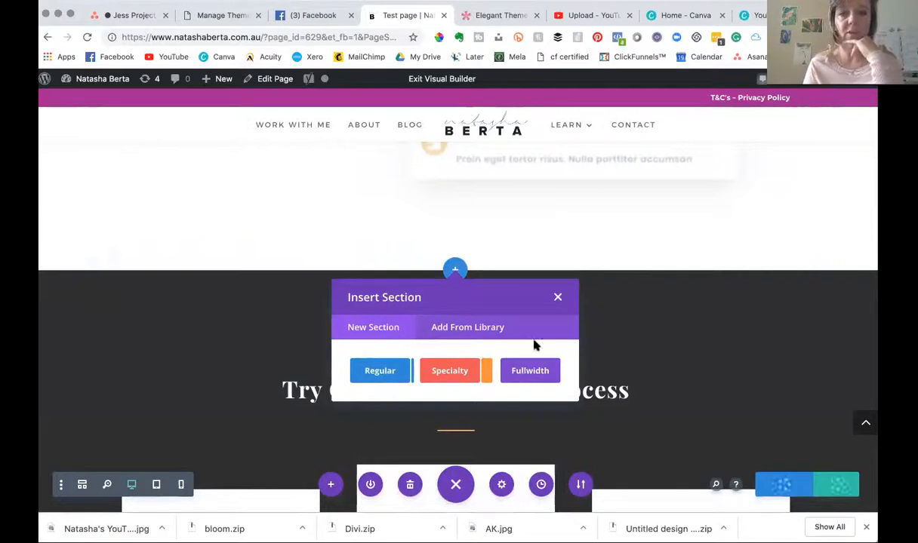
pyautogui.click(558, 296)
# - Insert a Fullwidth section below the hero section, look over its available modules and close the module list without adding one
pyautogui.scroll(15, 506, 283)
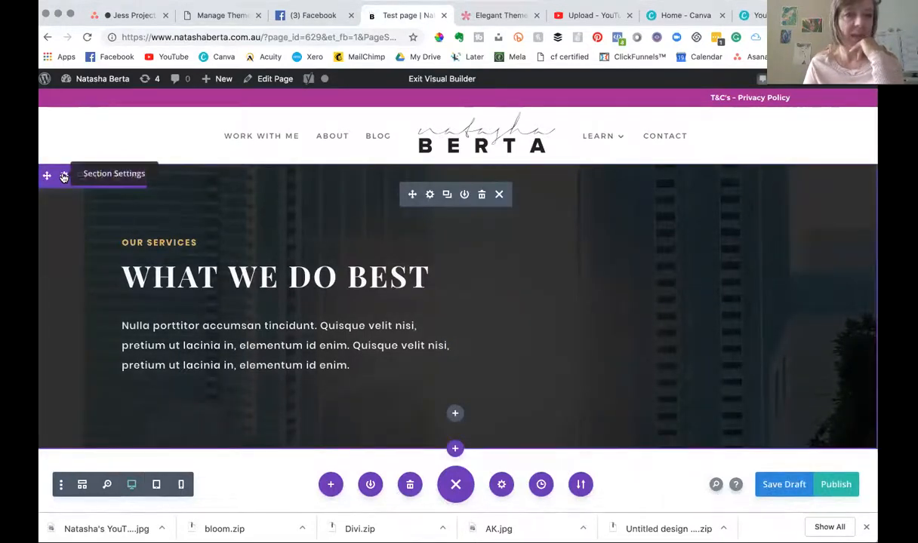
pyautogui.click(455, 448)
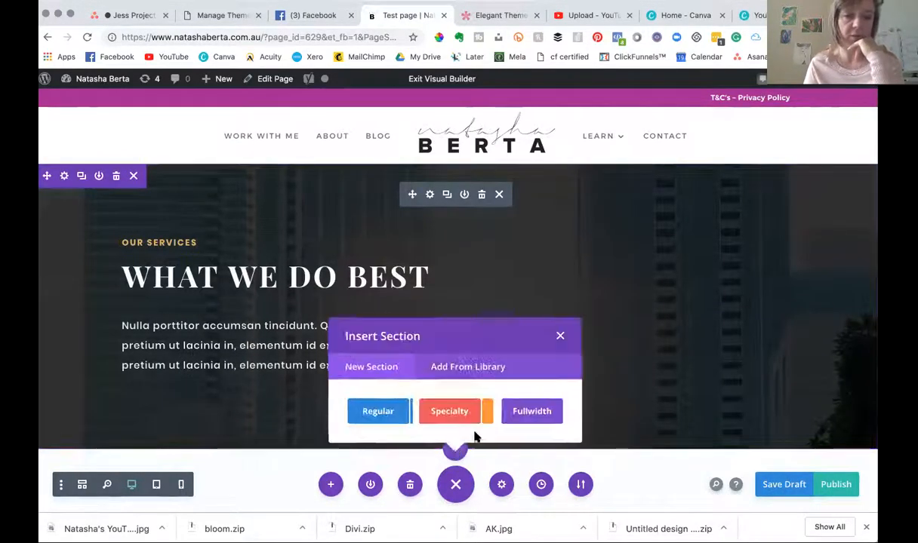
pyautogui.click(541, 409)
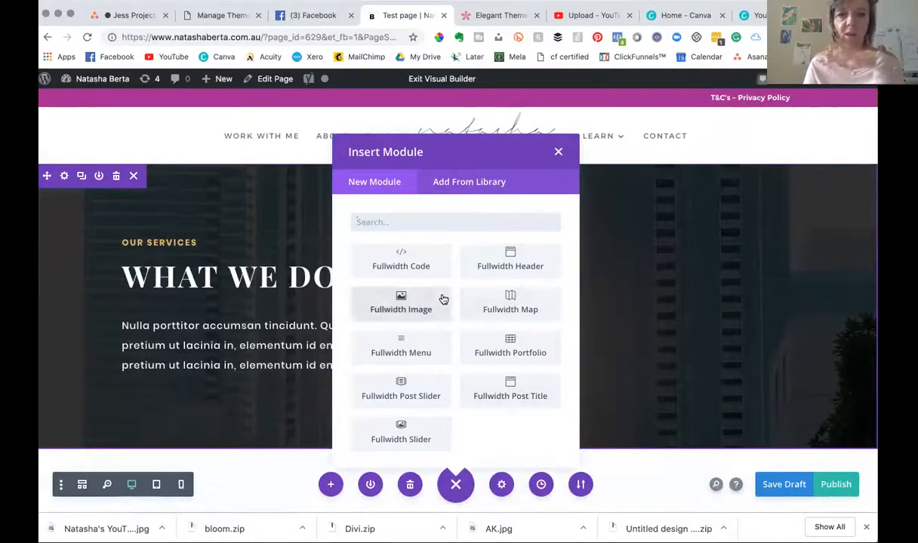
pyautogui.click(558, 154)
# - Insert a Specialty section below the hero, with row area on the left half and sidebar column on the right, adding a one-column row with a Blog module
pyautogui.click(455, 448)
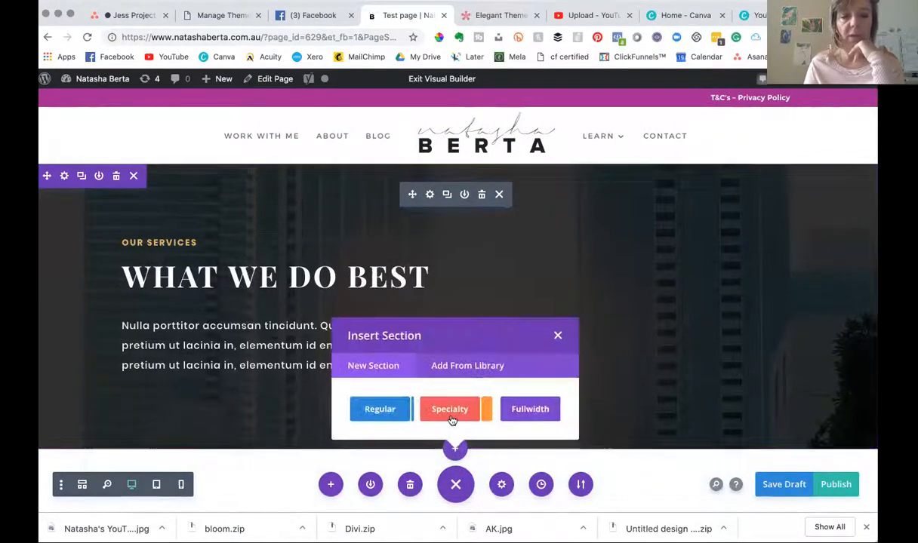
pyautogui.click(450, 417)
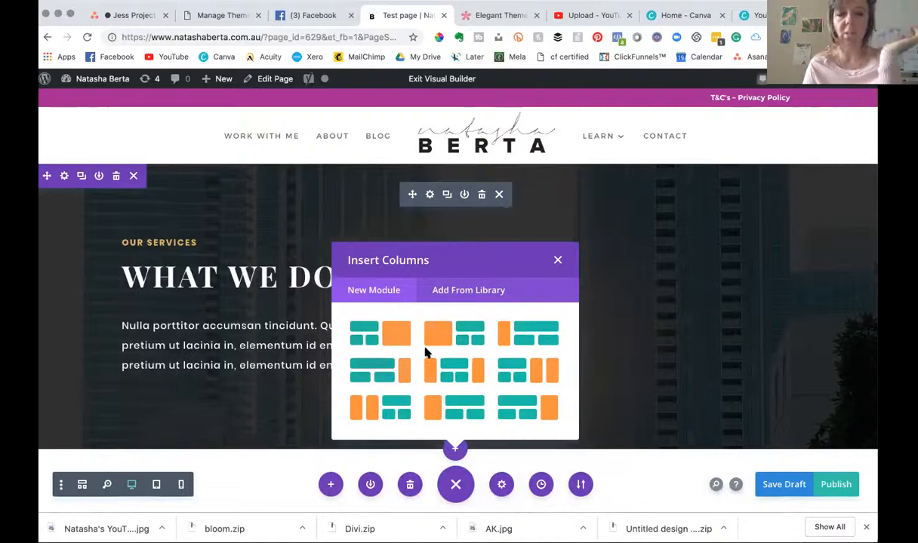
pyautogui.click(374, 329)
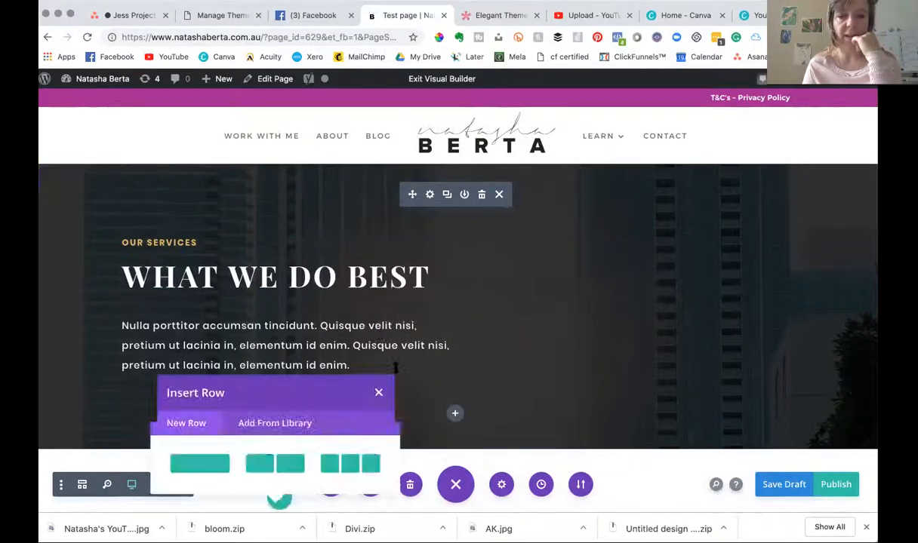
pyautogui.click(200, 468)
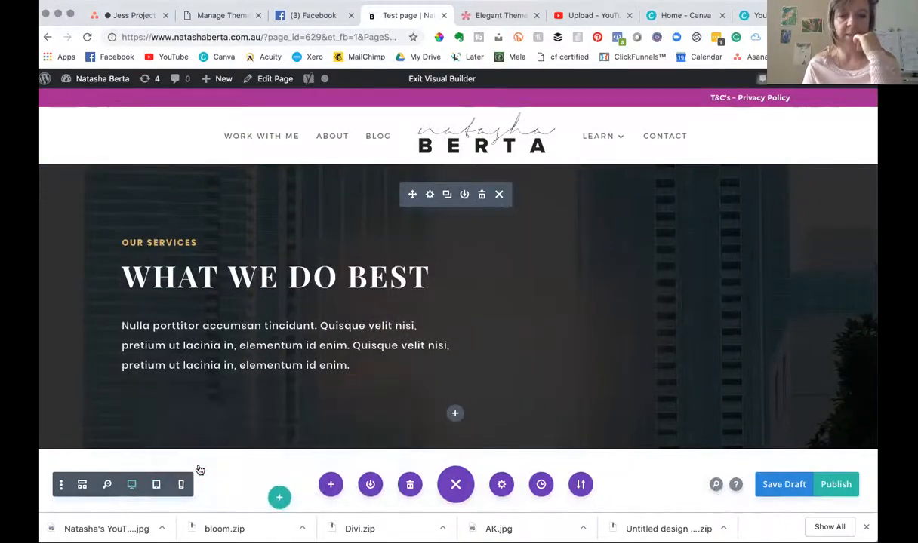
pyautogui.click(331, 283)
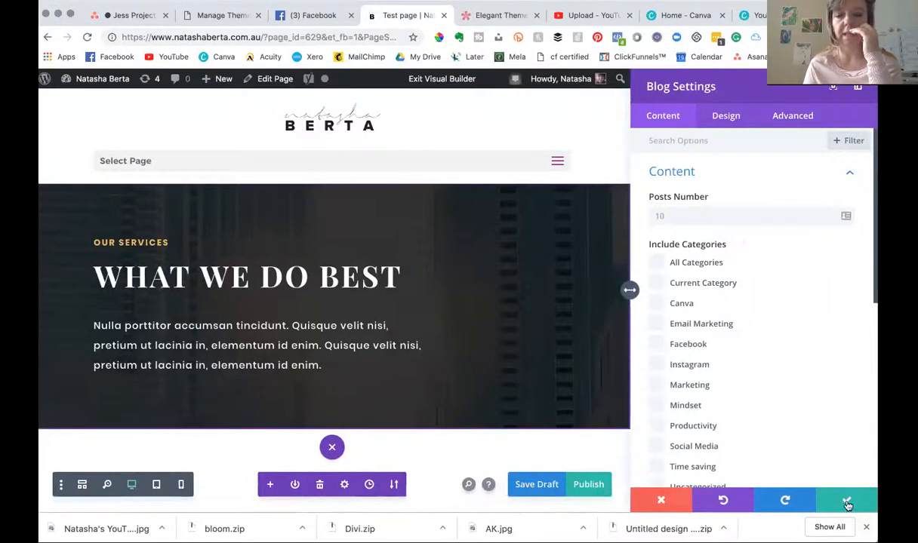
pyautogui.click(845, 500)
# - Delete the empty Fullwidth section between the blog posts and the "We Can Do it All" section
pyautogui.scroll(-3, 530, 402)
pyautogui.scroll(-2, 531, 400)
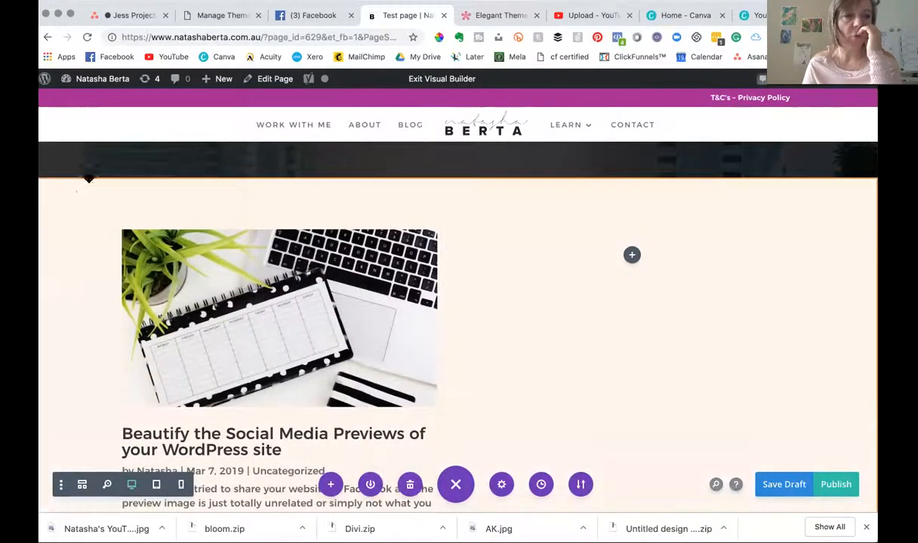
pyautogui.scroll(2, 80, 200)
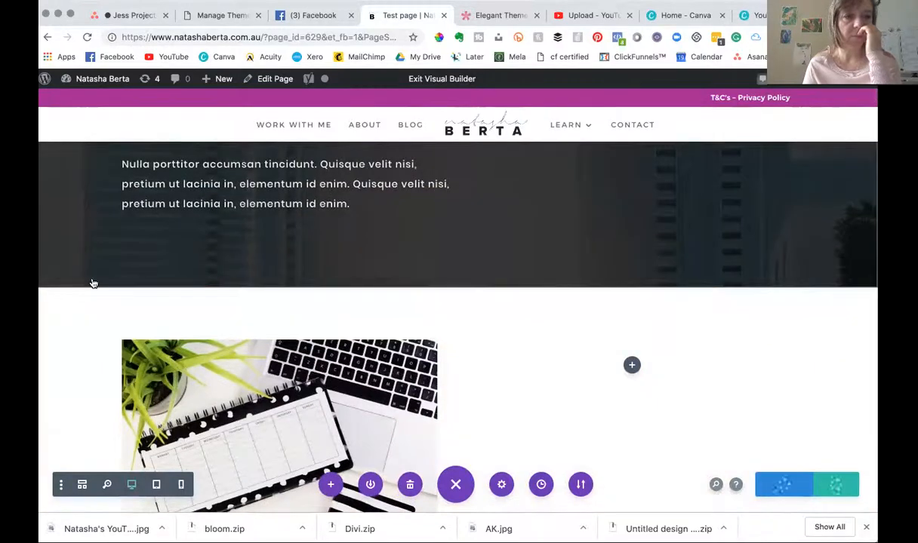
pyautogui.scroll(-3, 94, 284)
pyautogui.scroll(-15, 93, 284)
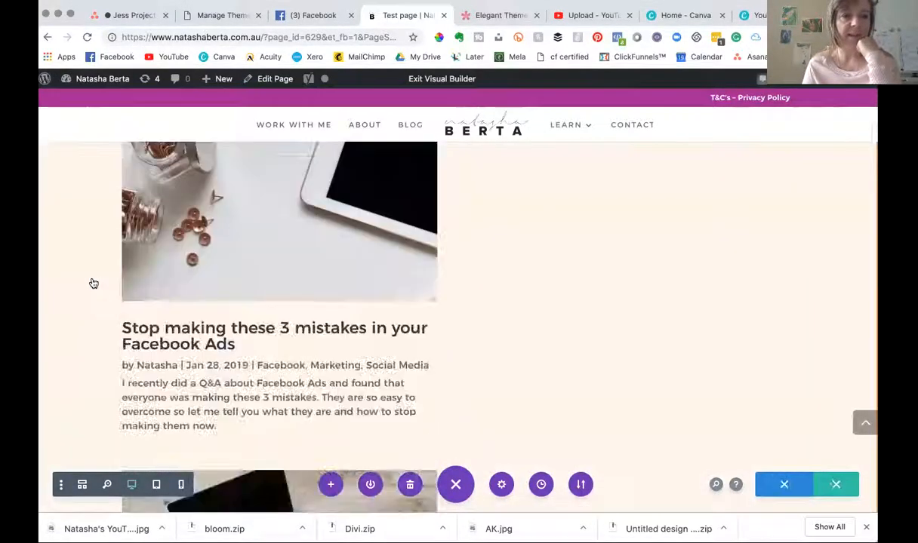
pyautogui.scroll(-15, 93, 283)
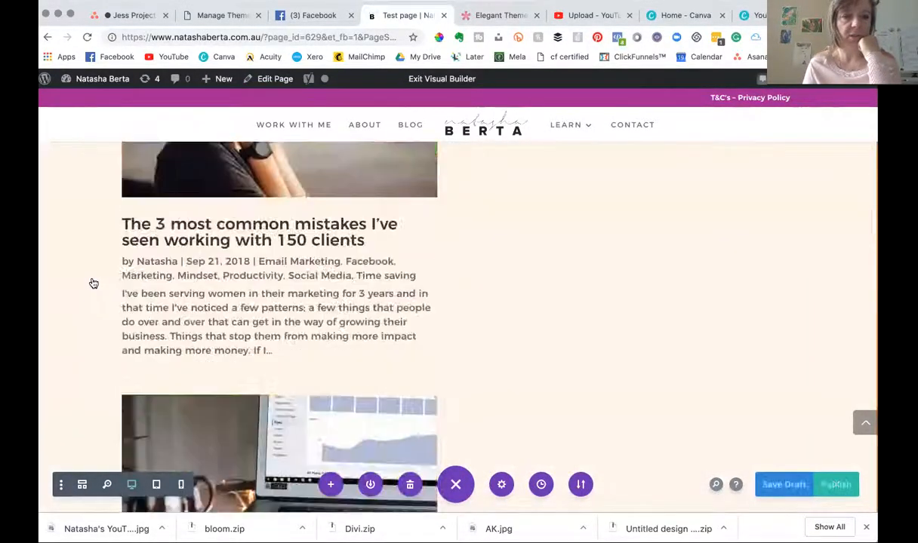
pyautogui.scroll(-15, 94, 284)
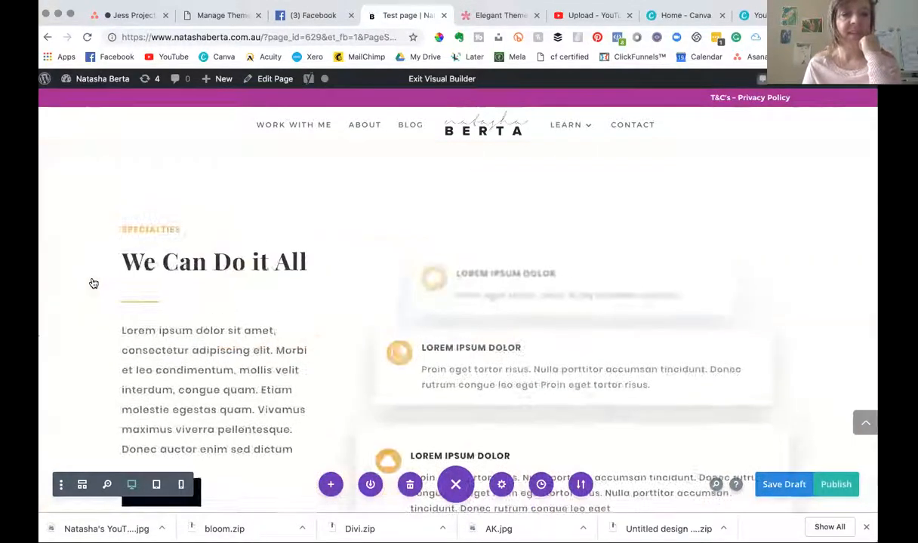
pyautogui.scroll(1, 93, 283)
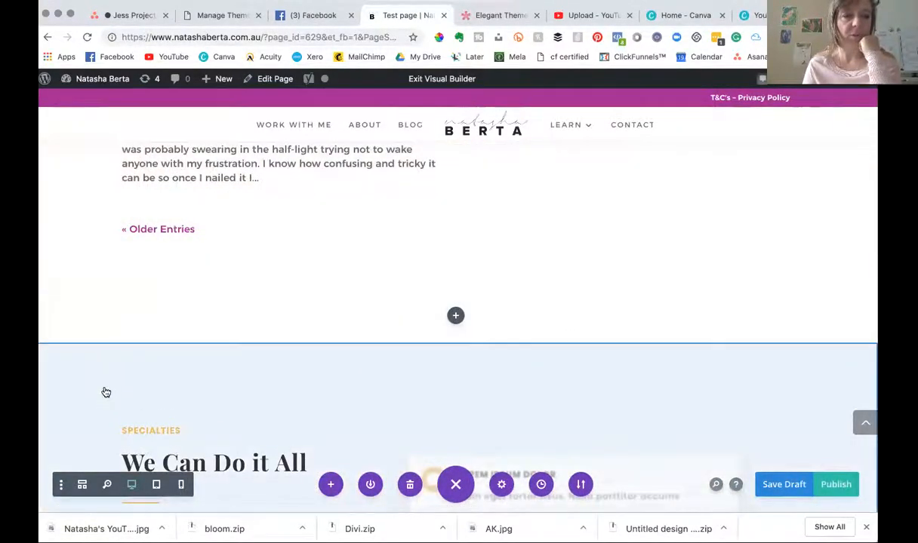
pyautogui.moveTo(279, 305)
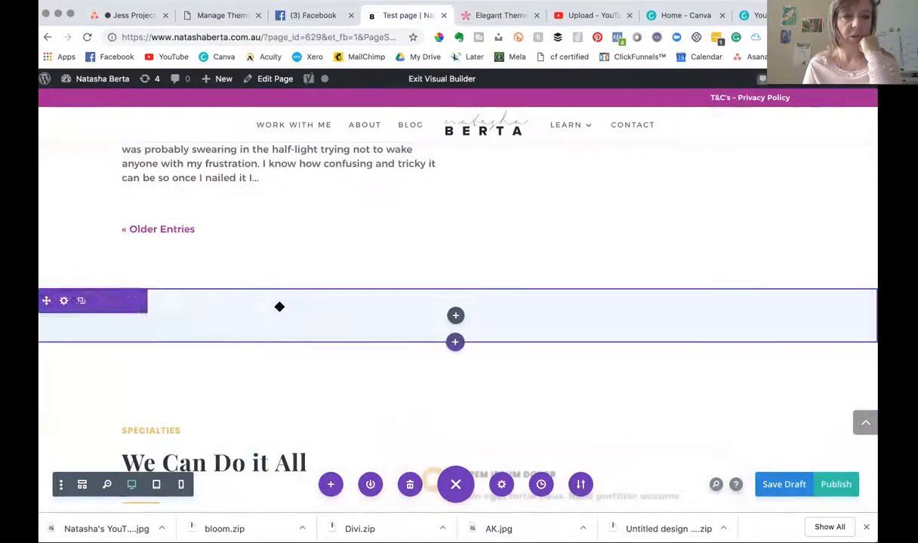
pyautogui.click(119, 302)
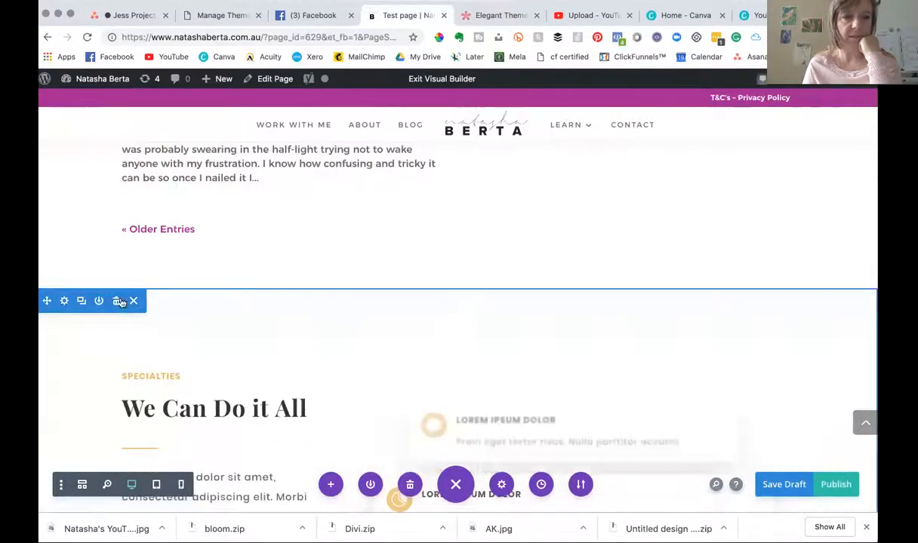
# - Delete the Specialty section containing the blog posts directly below the hero section
pyautogui.scroll(10, 170, 273)
pyautogui.scroll(15, 171, 274)
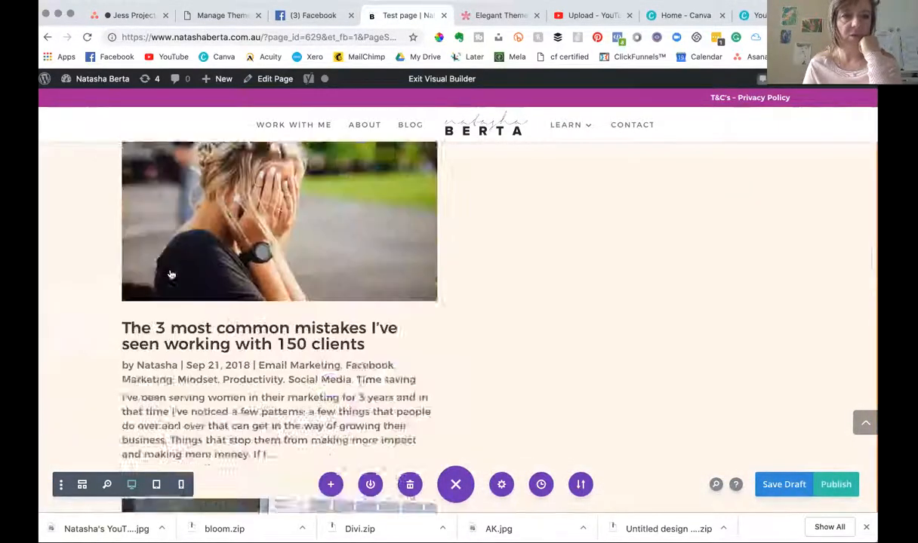
pyautogui.scroll(15, 171, 275)
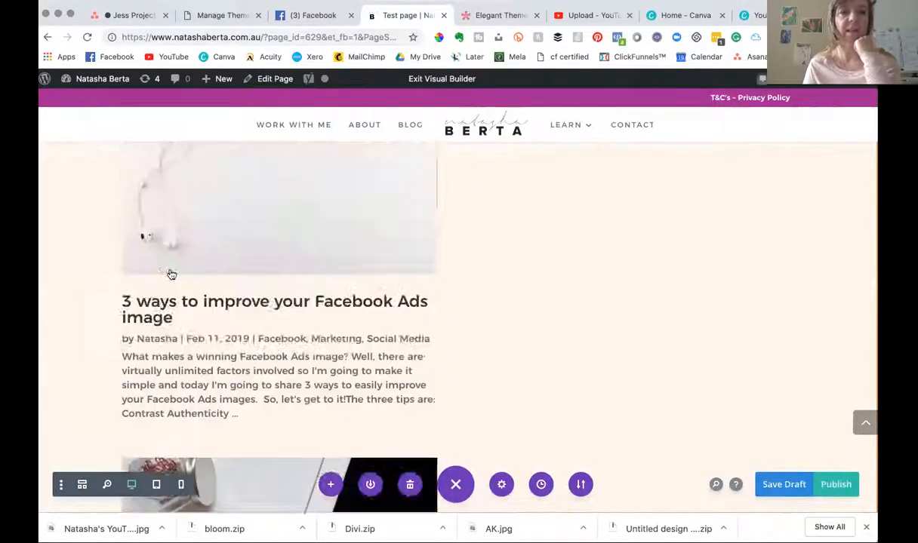
pyautogui.scroll(-3, 171, 275)
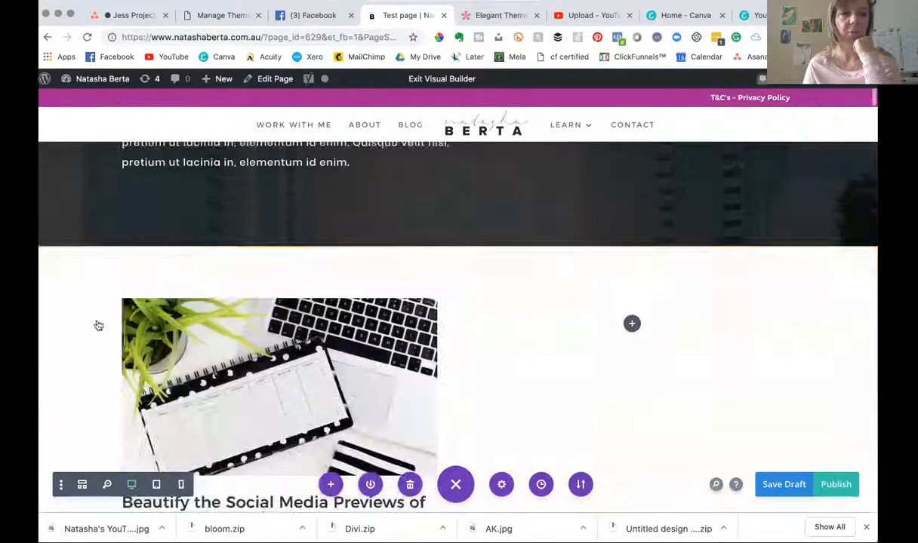
pyautogui.moveTo(103, 356)
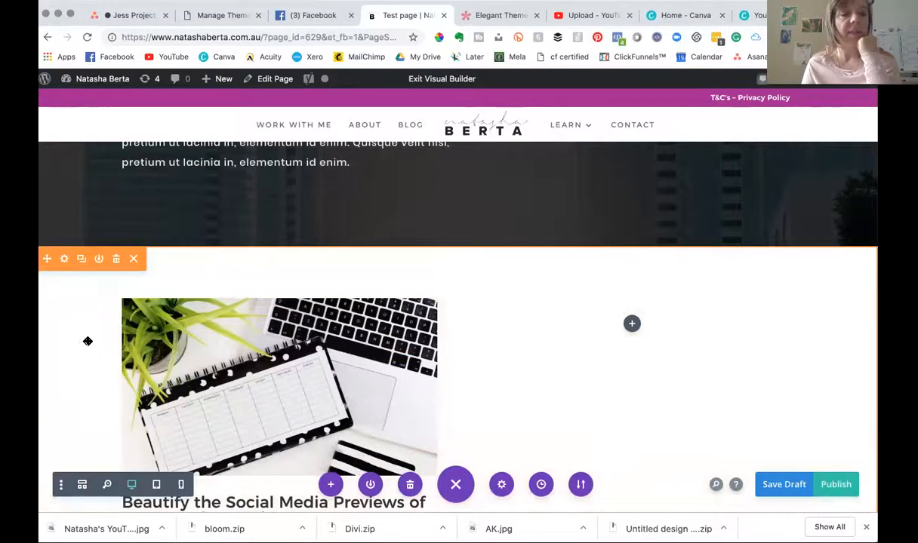
pyautogui.moveTo(118, 261)
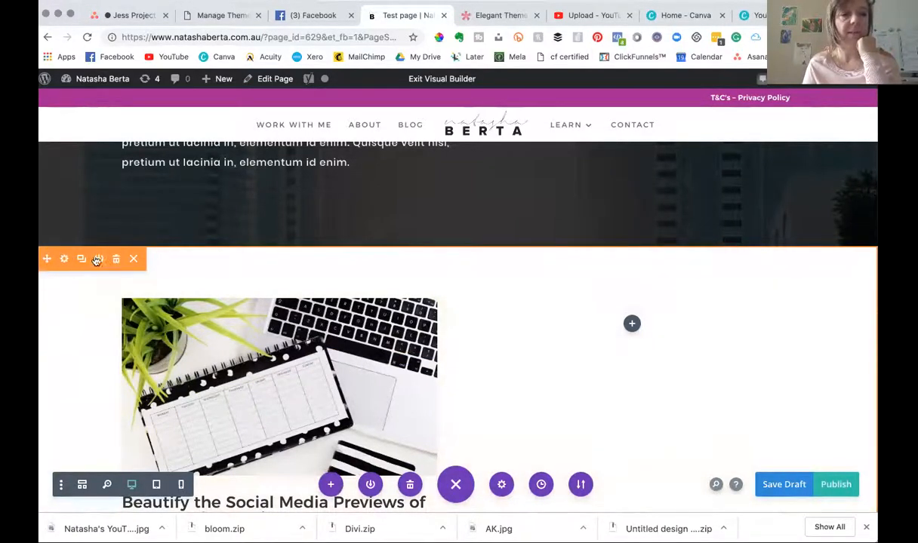
pyautogui.click(117, 260)
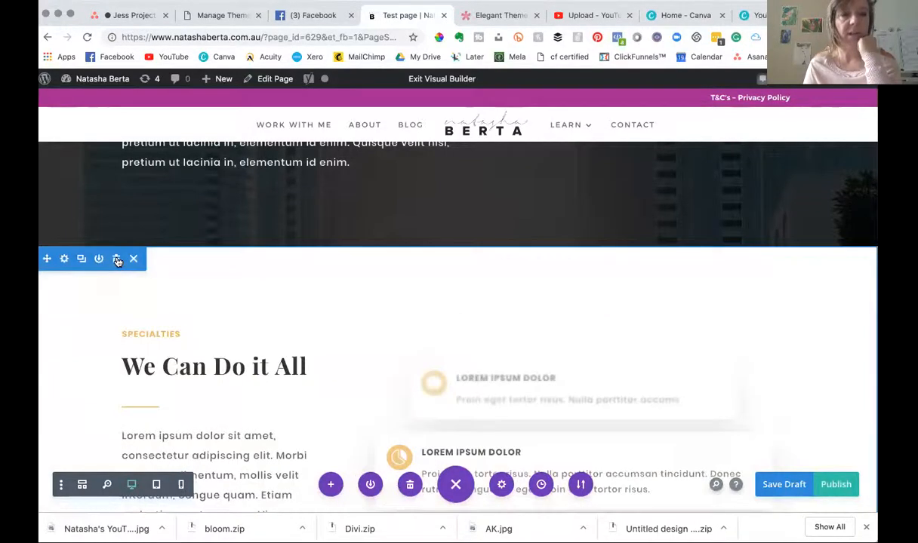
# - View the setting categories of the hero section and close them without editing anything
pyautogui.scroll(5, 81, 329)
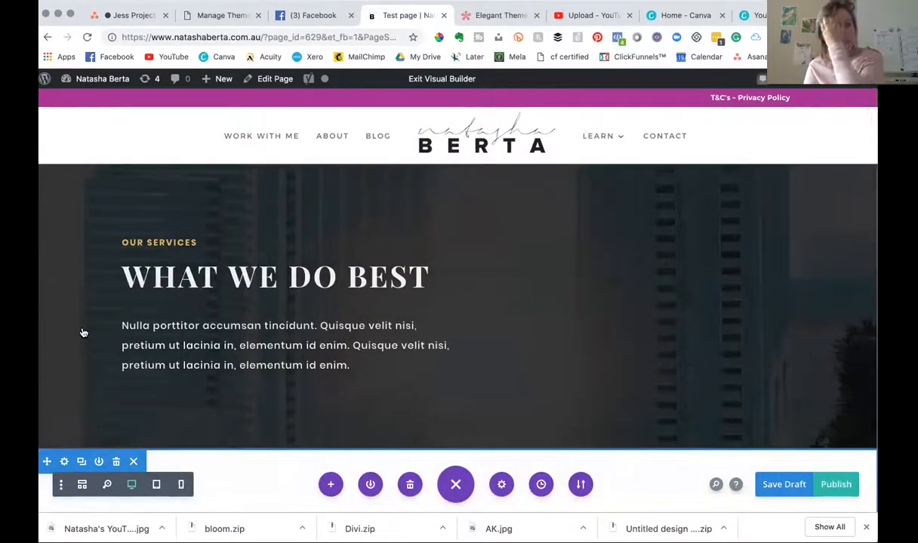
pyautogui.moveTo(82, 267)
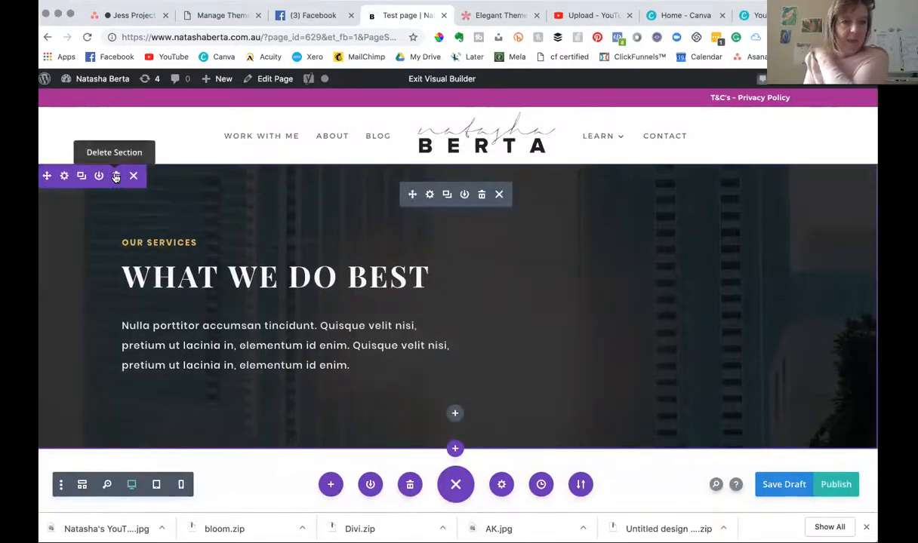
pyautogui.click(65, 177)
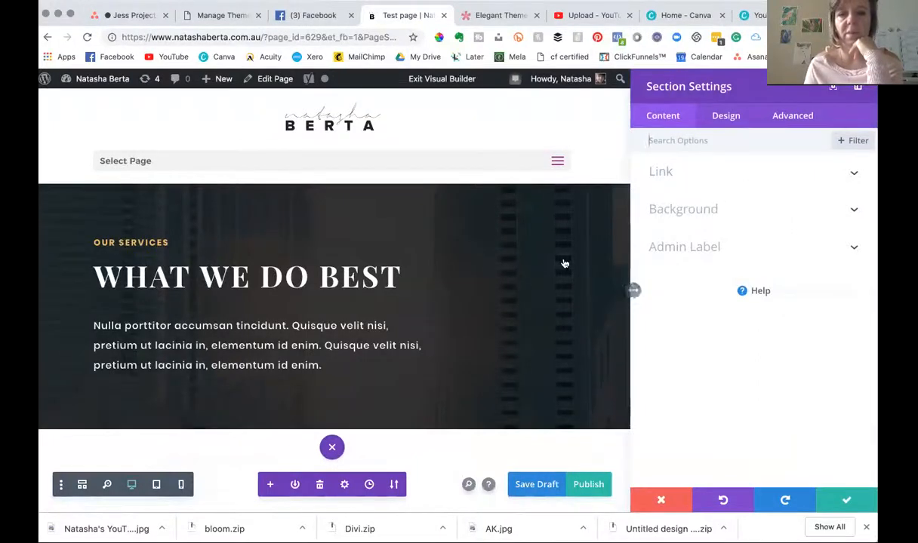
pyautogui.click(844, 502)
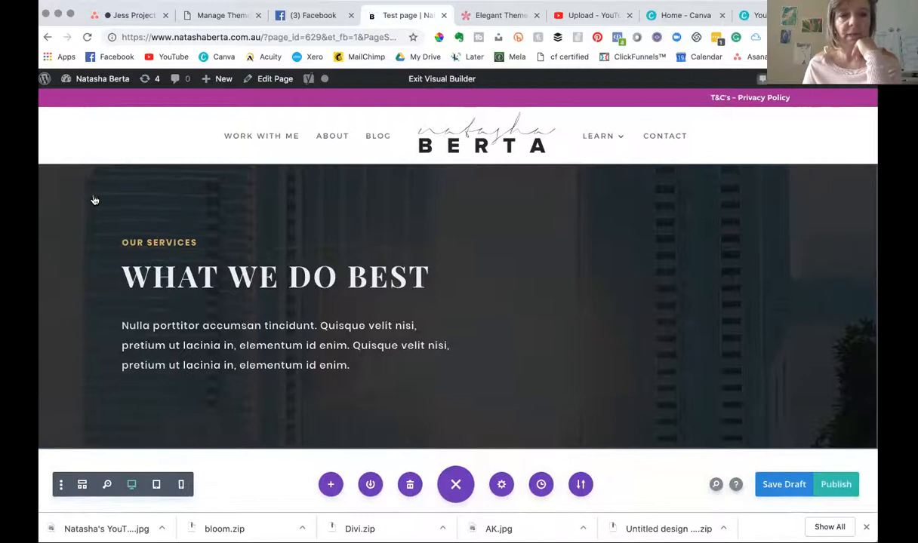
# - Open the hero's Fullwidth Header module settings, save the page, and review the module's text and content fields
pyautogui.moveTo(107, 255)
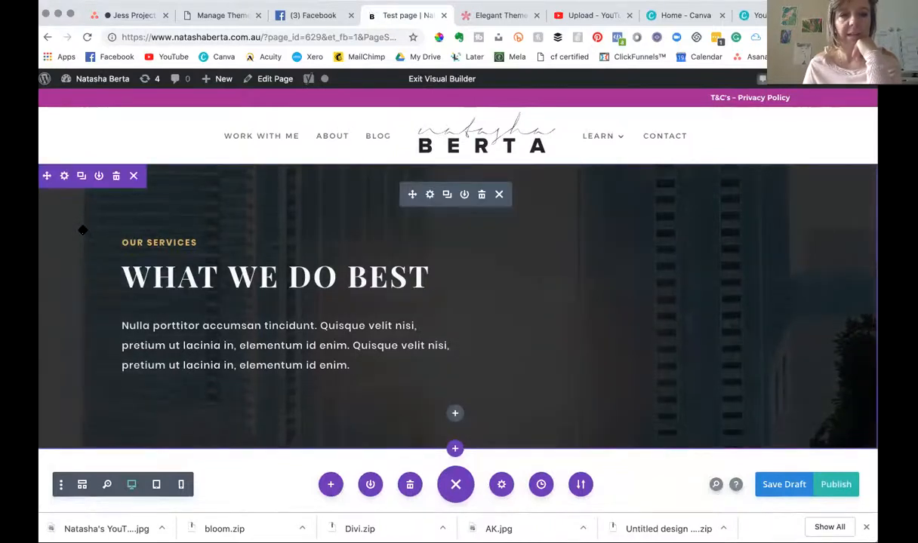
pyautogui.click(428, 196)
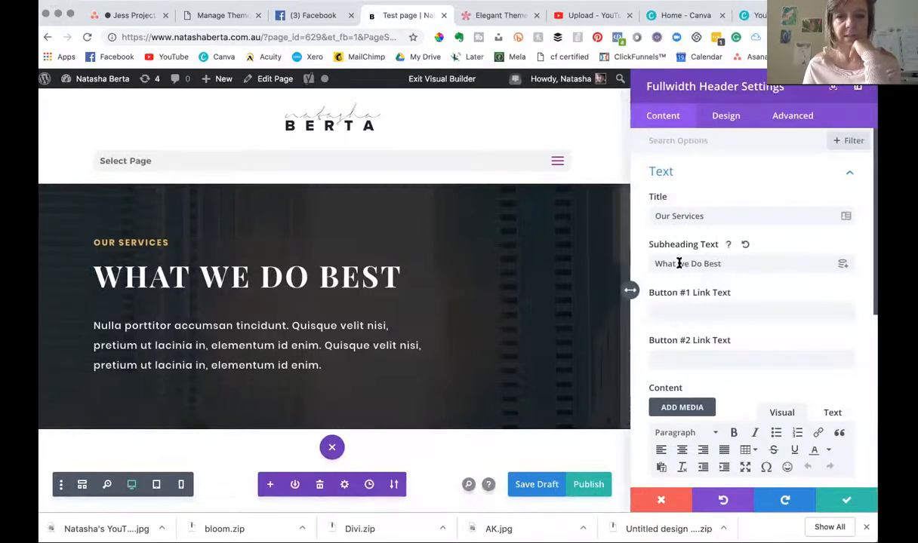
pyautogui.hotkey('ctrl', 's')
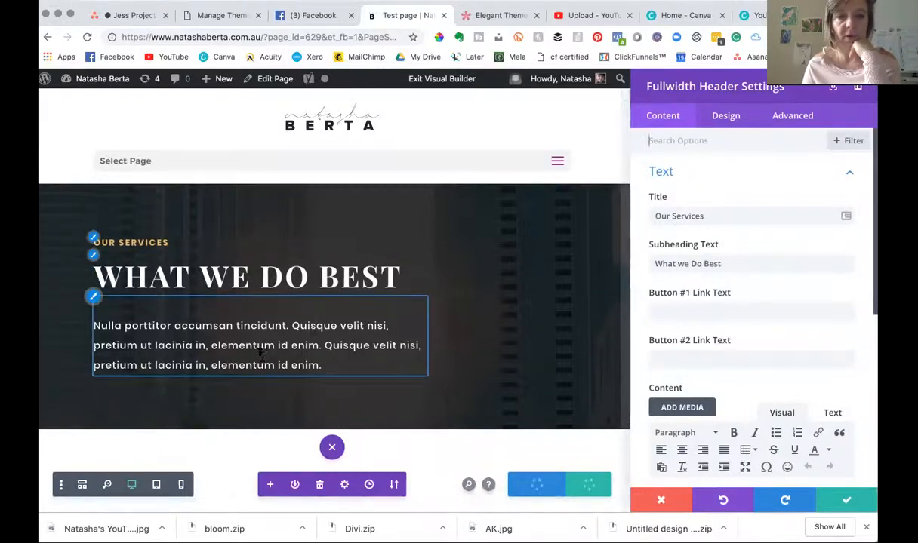
pyautogui.scroll(-5, 726, 326)
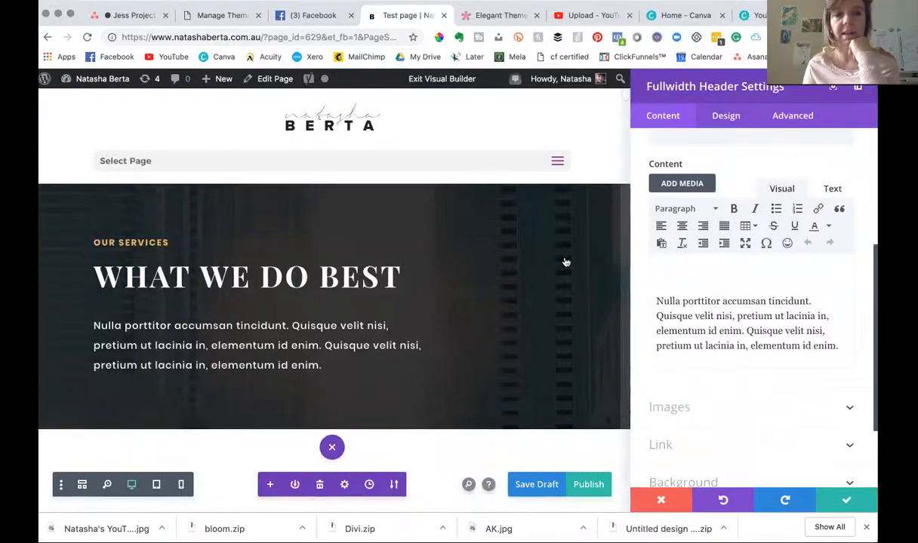
pyautogui.scroll(3, 682, 249)
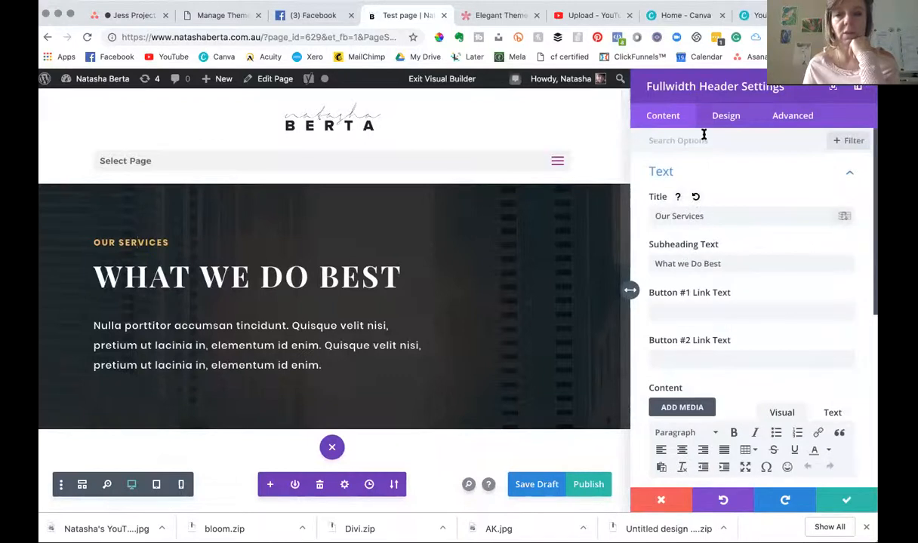
# - Set the Fullwidth Header's title font to Default and its title font weight to Light
pyautogui.click(726, 115)
pyautogui.scroll(-1, 714, 290)
pyautogui.scroll(-2, 714, 290)
pyautogui.click(676, 275)
pyautogui.scroll(-1, 680, 349)
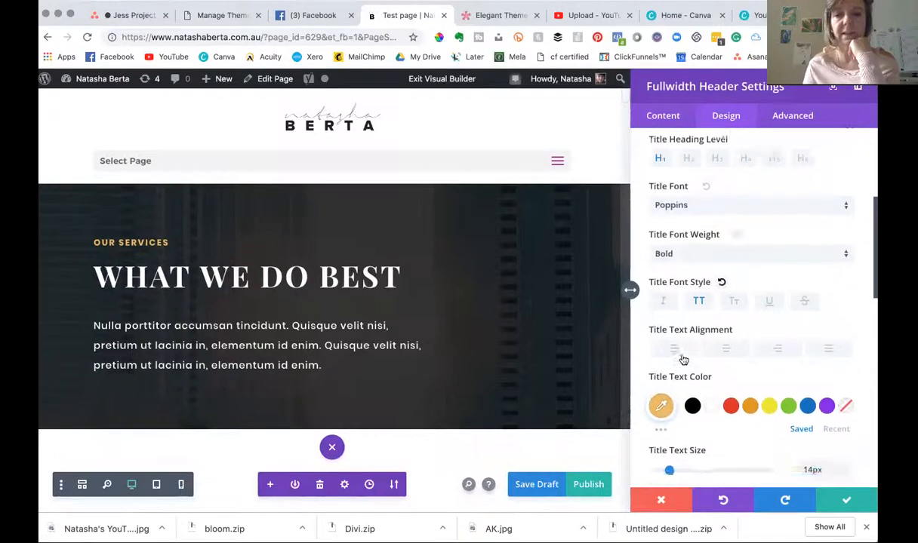
pyautogui.scroll(1, 683, 360)
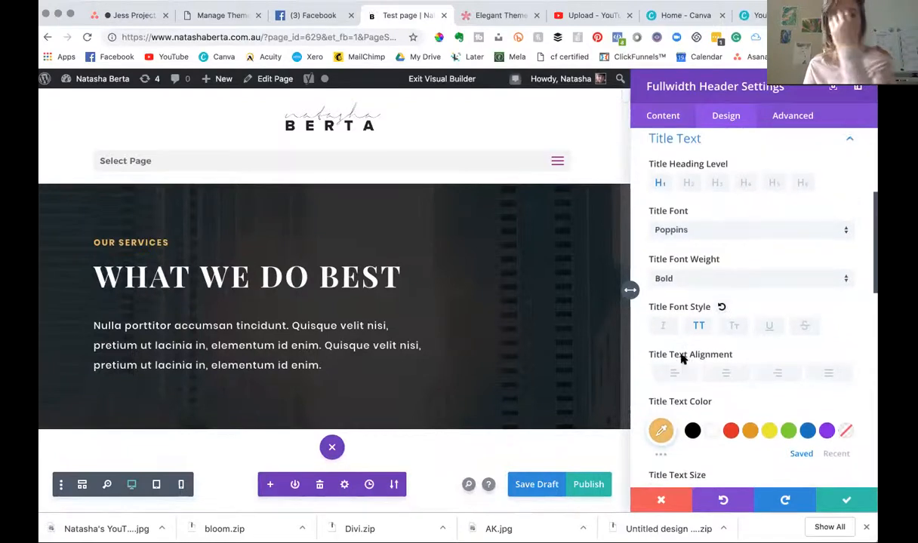
pyautogui.click(671, 229)
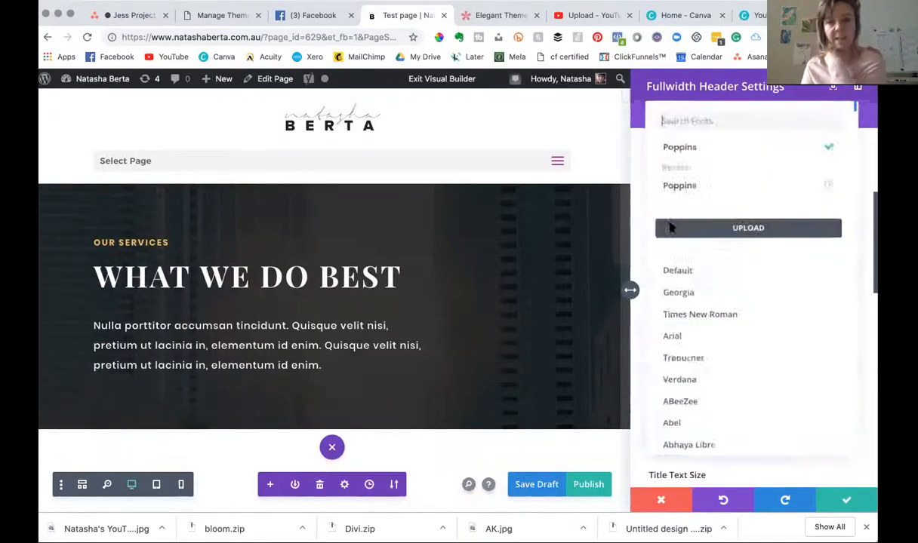
pyautogui.click(675, 273)
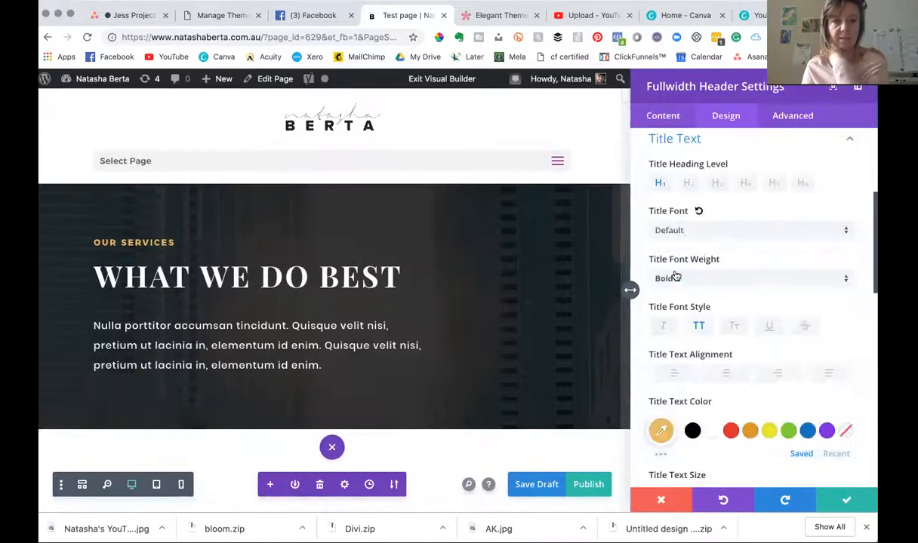
pyautogui.click(682, 279)
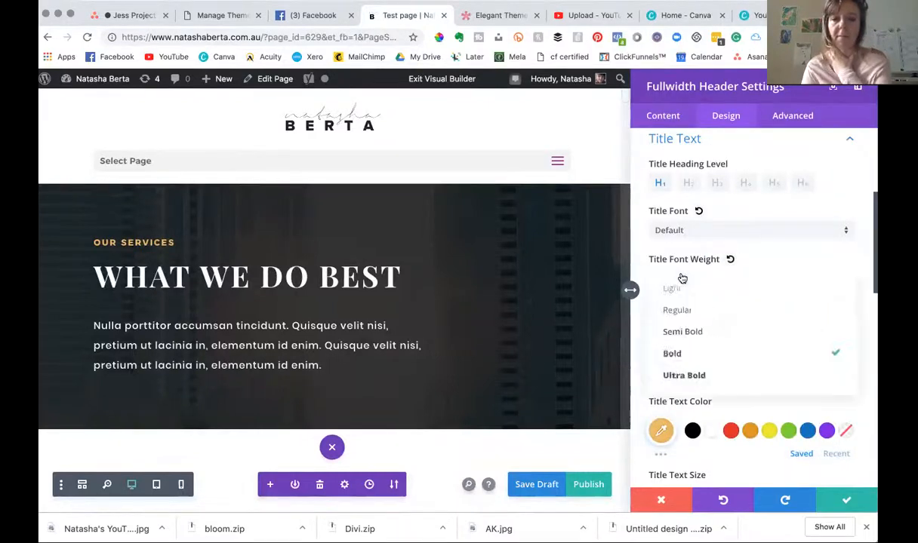
pyautogui.click(677, 290)
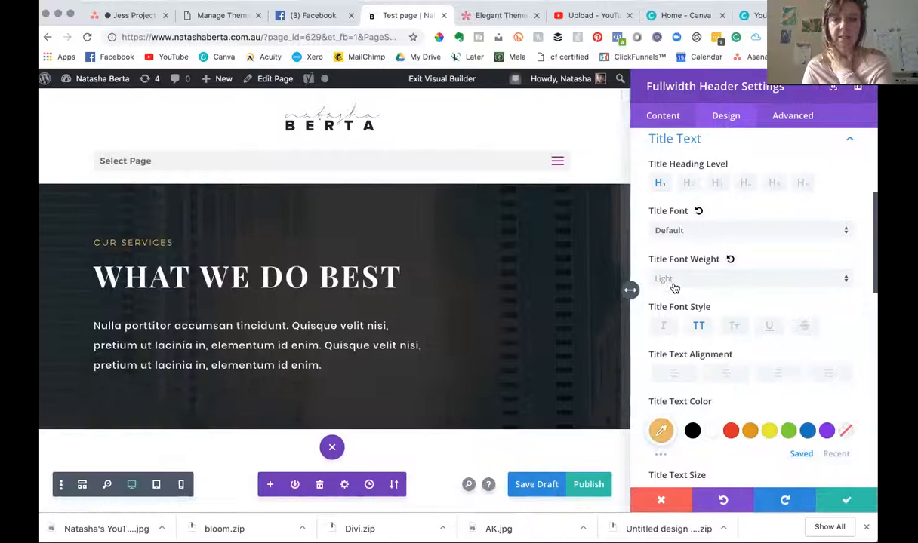
# - Turn the uppercase style of the "Our Services" title off and back on
pyautogui.scroll(-2, 687, 302)
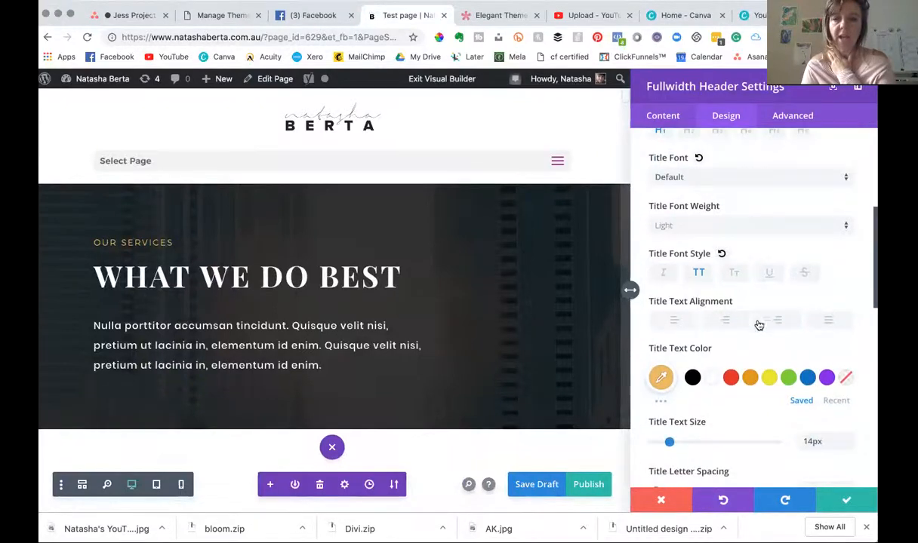
pyautogui.click(698, 272)
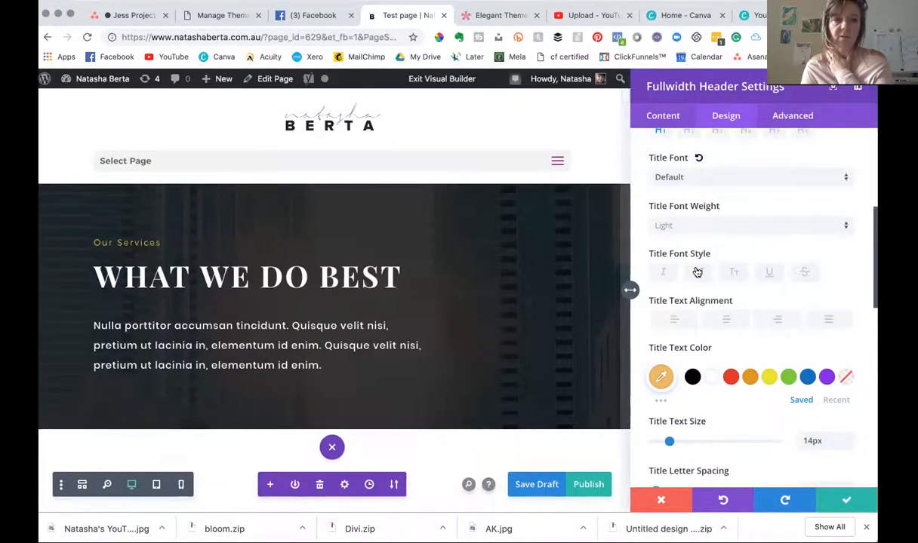
pyautogui.click(698, 272)
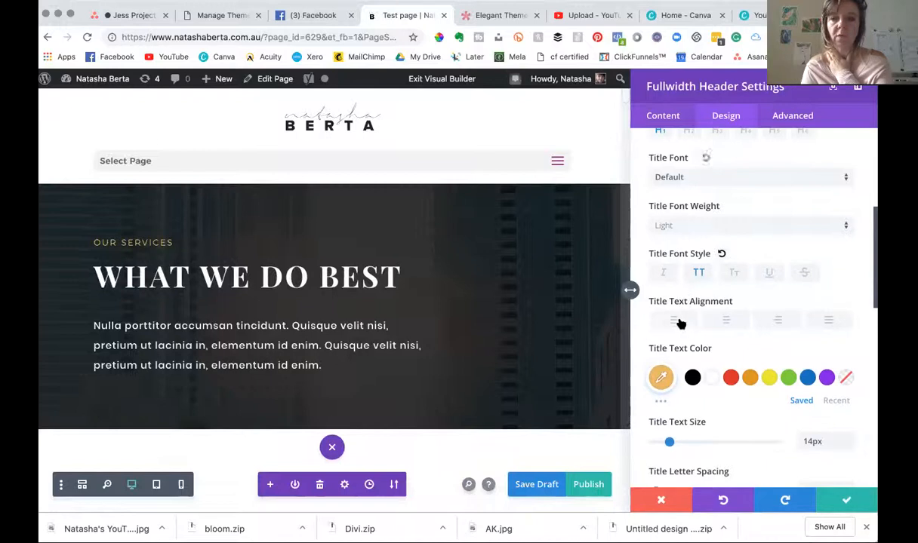
# - Set the Fullwidth Header's title text color to #a41f94 and save the module settings
pyautogui.scroll(-1, 670, 351)
pyautogui.click(660, 339)
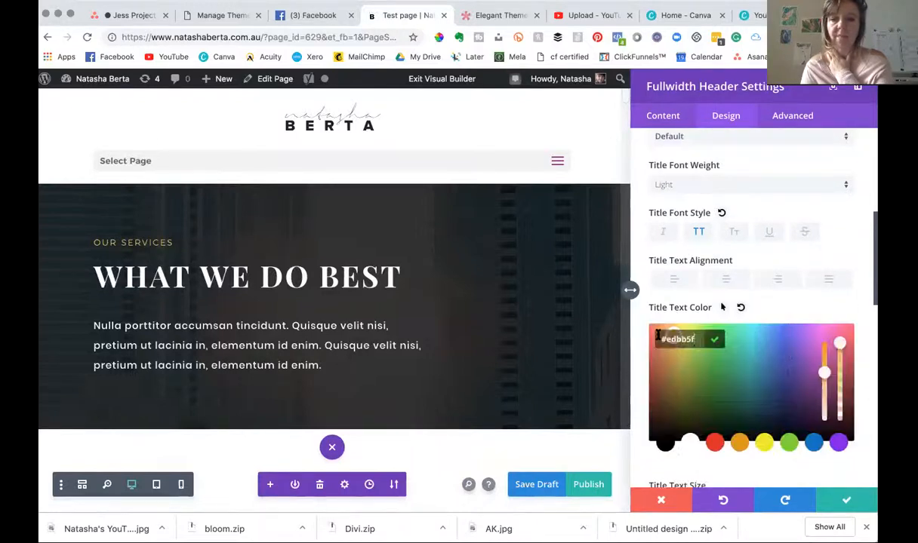
pyautogui.press('super+Tab')
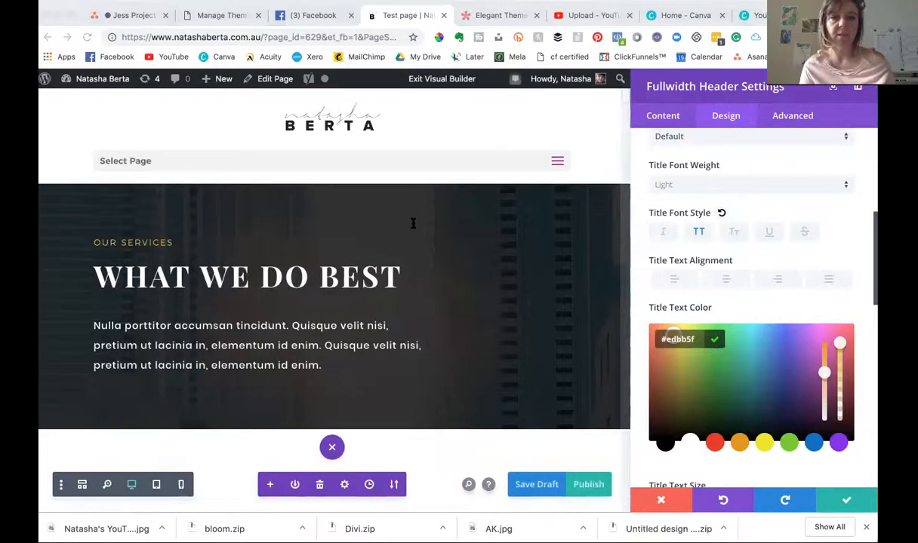
pyautogui.click(53, 232)
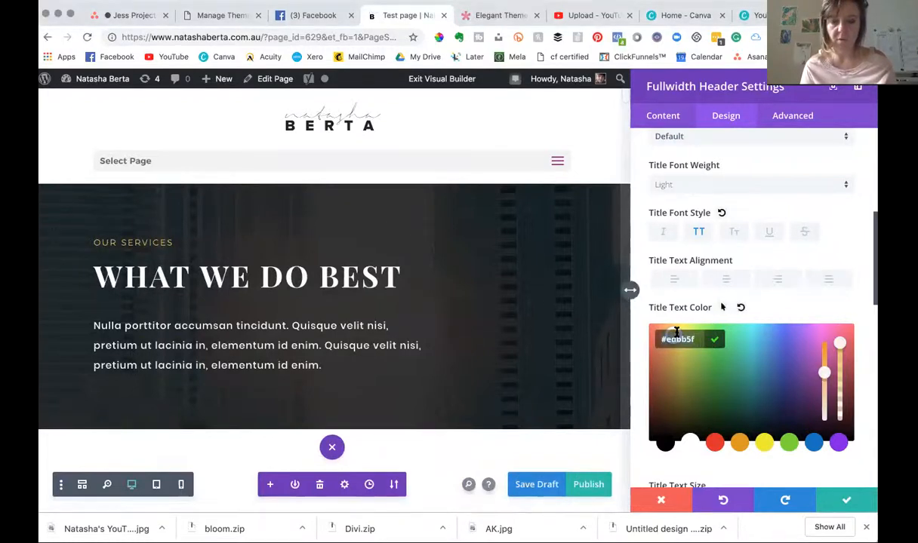
pyautogui.write('#a41f94')
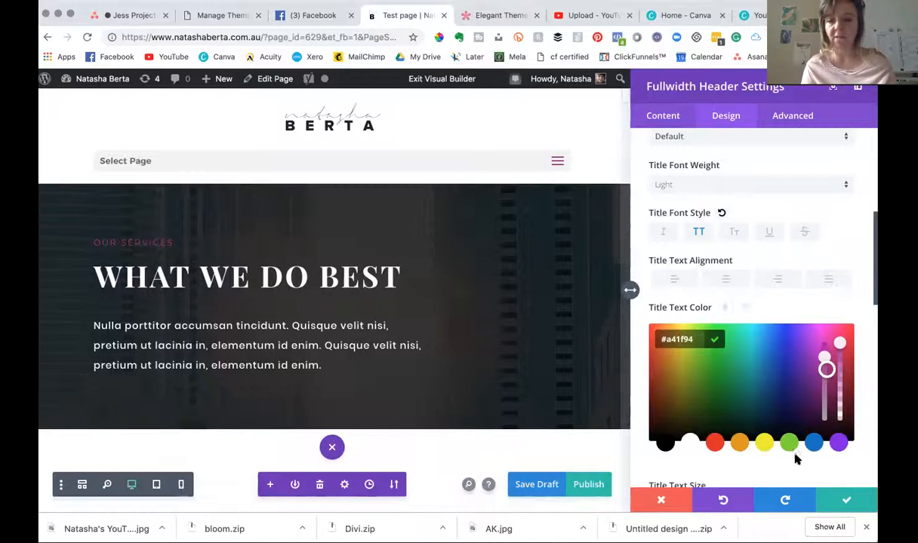
pyautogui.click(848, 501)
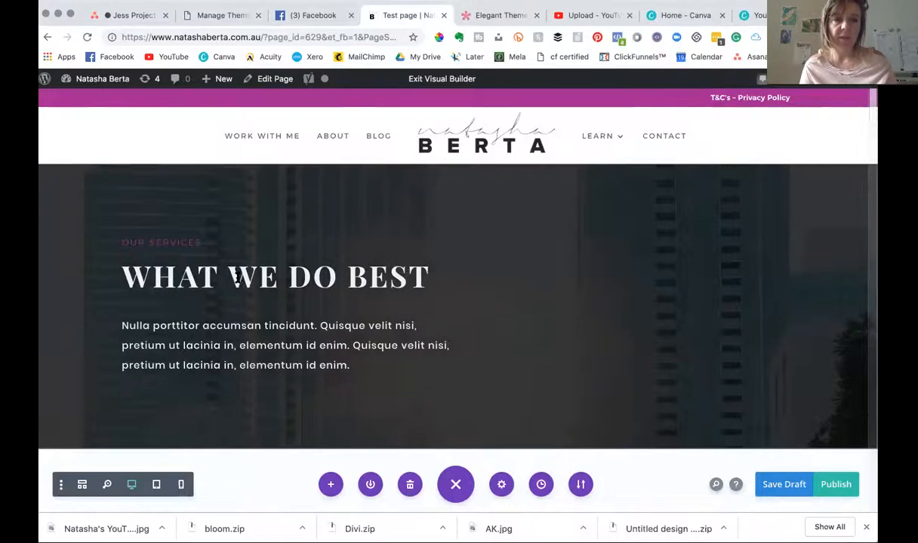
pyautogui.click(429, 195)
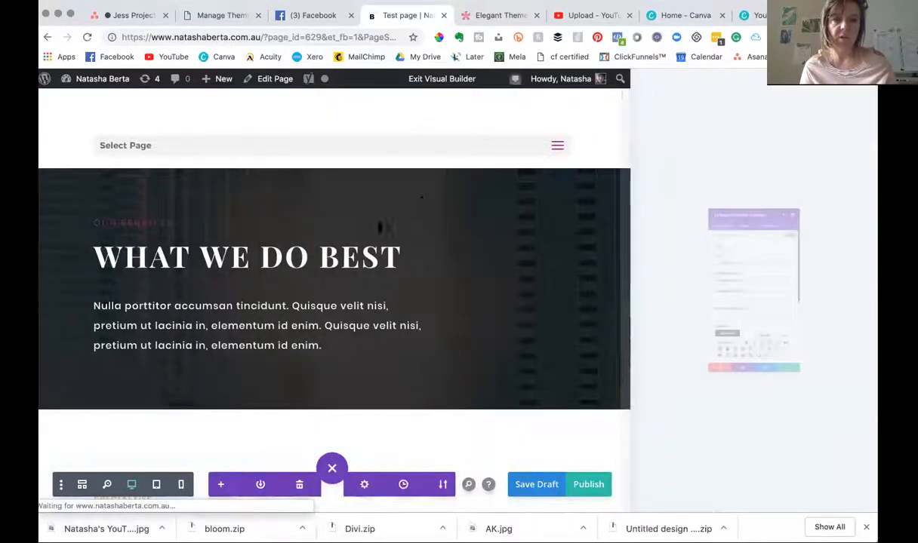
pyautogui.click(205, 278)
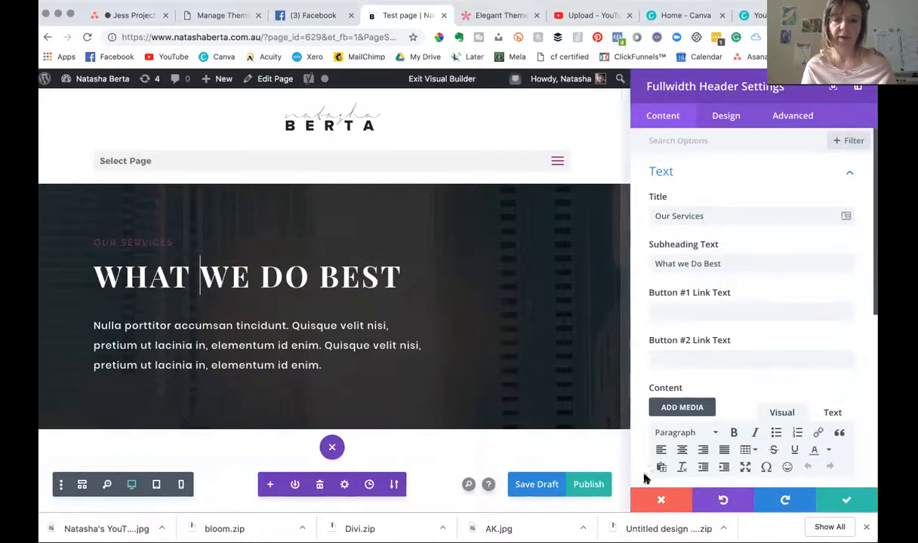
pyautogui.click(651, 498)
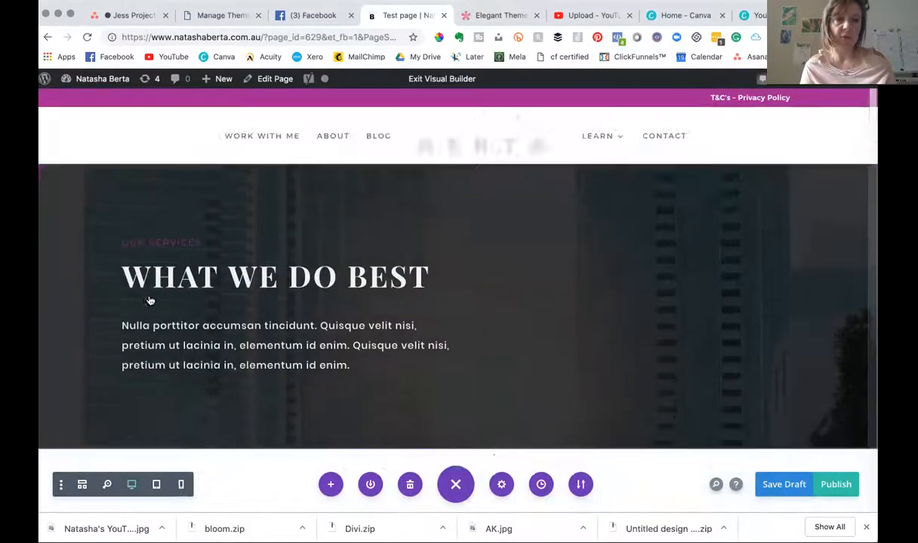
# - Edit the hero subheading directly on the page, replacing "we Do Best" so that it reads "What I LOVE"
pyautogui.moveTo(412, 195)
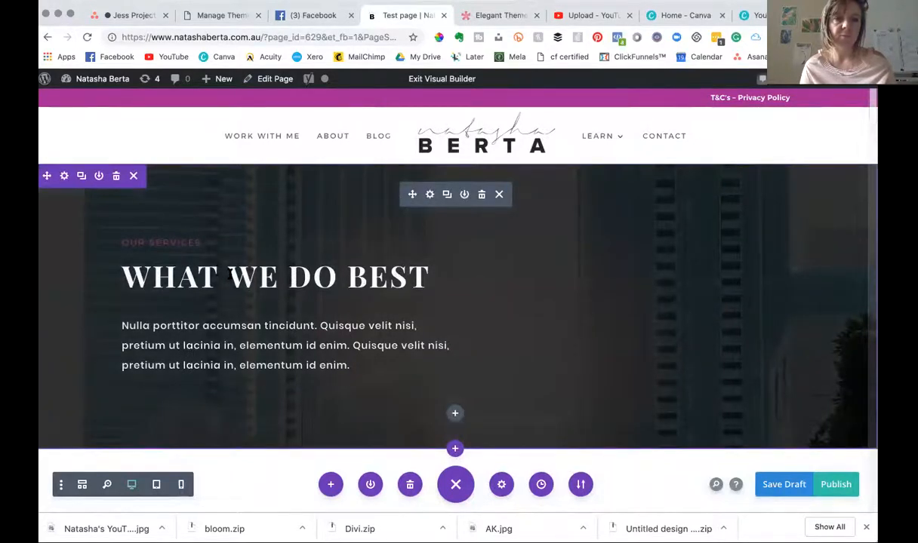
pyautogui.click(230, 277)
pyautogui.moveTo(230, 278); pyautogui.dragTo(430, 277)
pyautogui.write('I LOVE ABOUT')
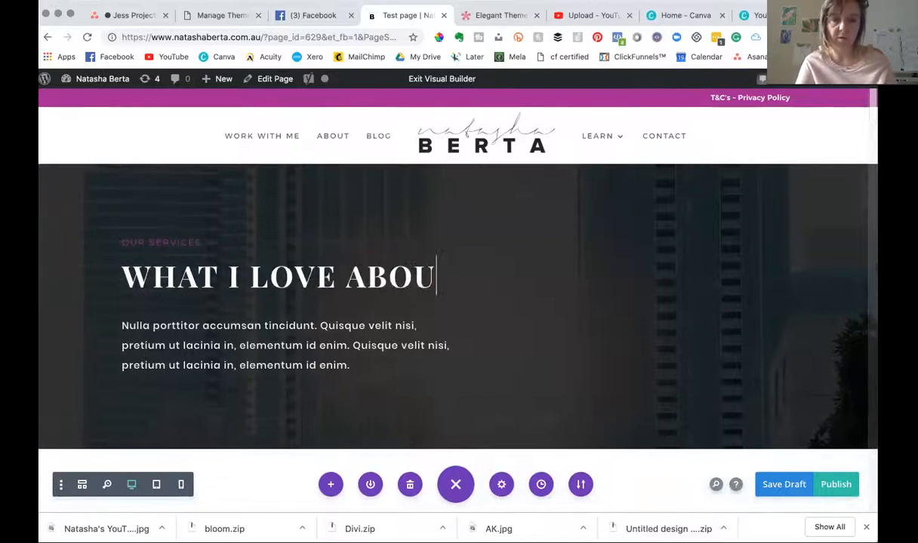
pyautogui.press('BackSpace')
pyautogui.press('BackSpace')
pyautogui.press('BackSpace')
pyautogui.press('BackSpace')
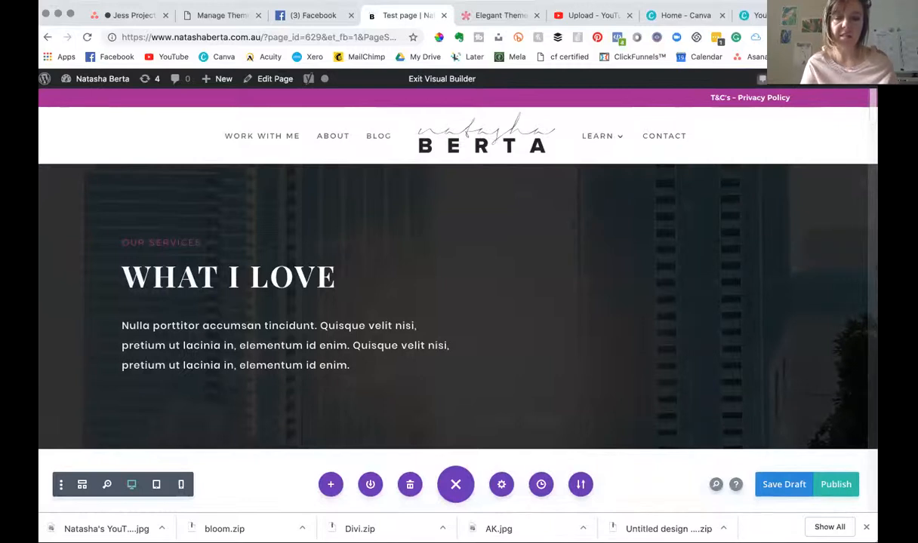
# - Append "about" to the hero subheading directly on the page so that it reads "What I love about"
pyautogui.write('ABOUT')
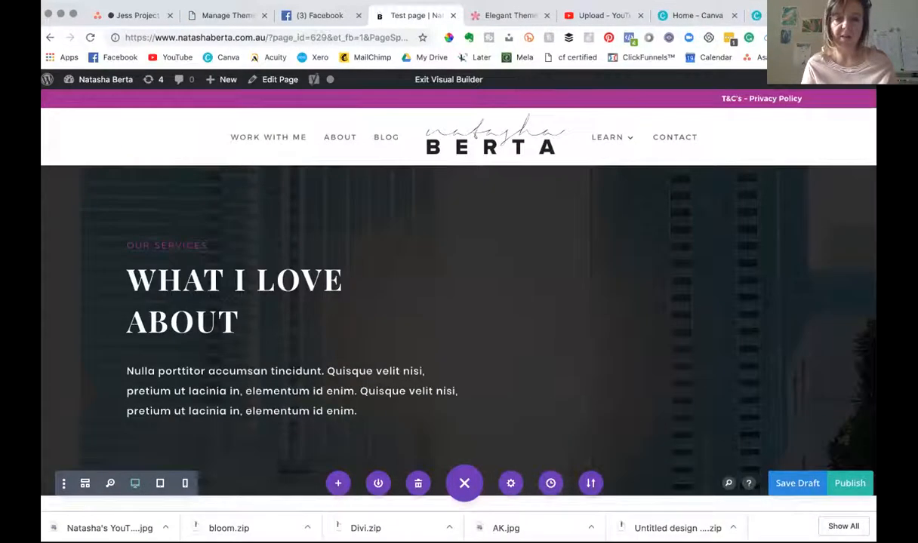
# - Check the page in a narrower browser window and preview it in tablet and phone views, returning to desktop view
pyautogui.moveTo(874, 540); pyautogui.dragTo(602, 540)
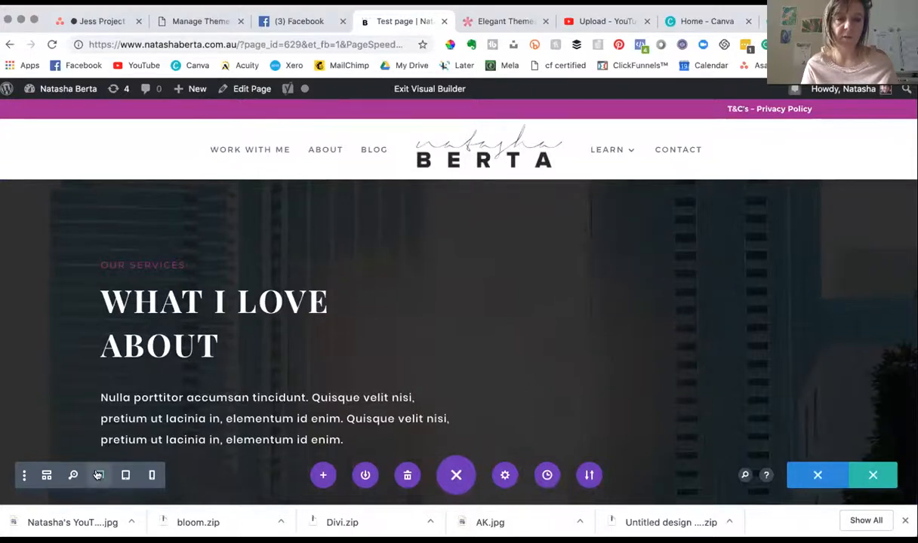
pyautogui.click(123, 475)
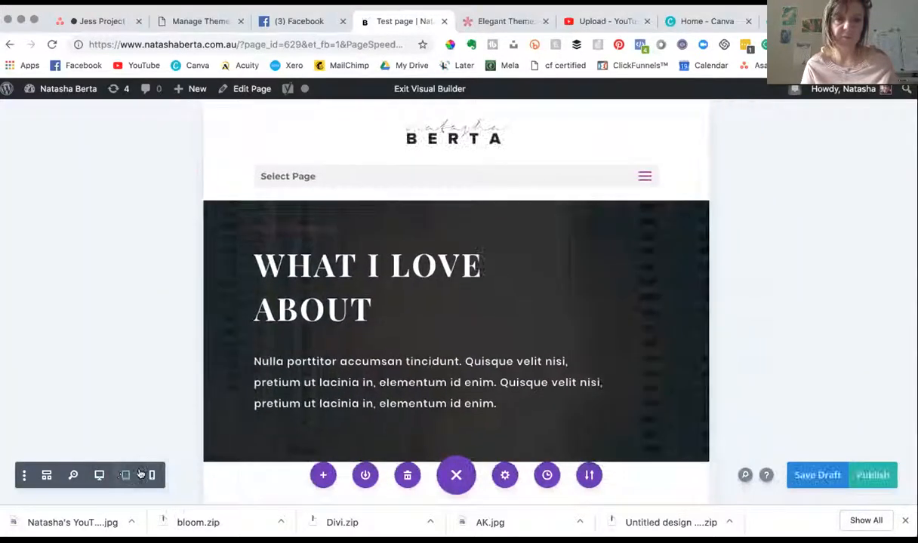
pyautogui.click(152, 475)
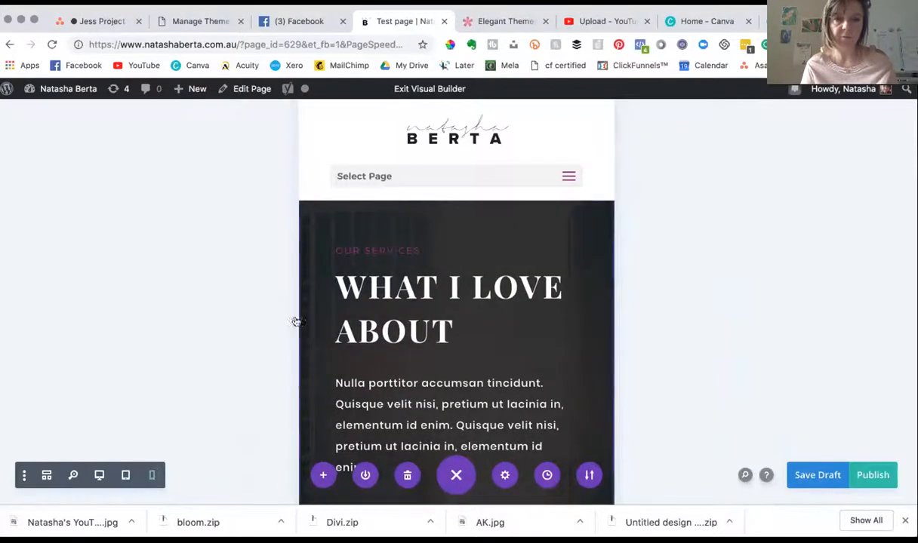
pyautogui.click(94, 476)
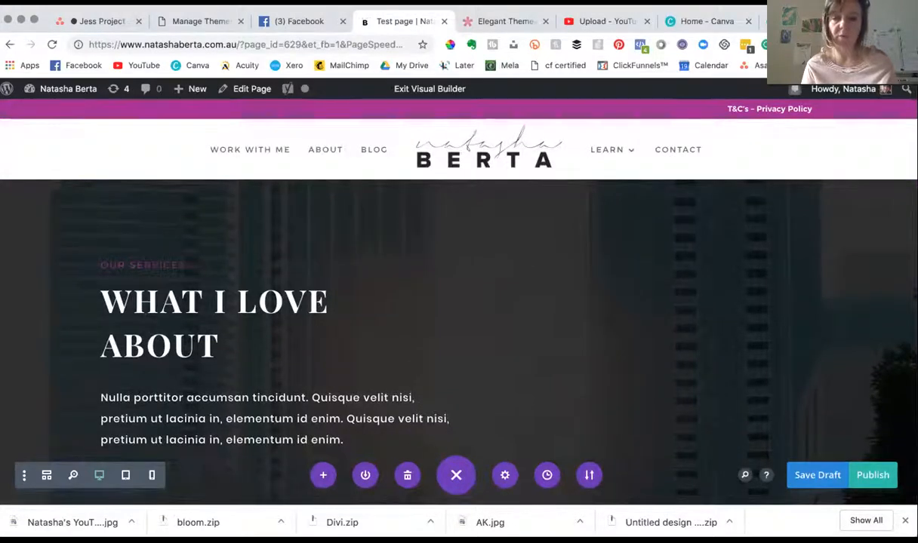
# - Examine how the page adapts by shrinking the browser window to tablet and phone widths, and restore the full width
pyautogui.moveTo(914, 537); pyautogui.dragTo(698, 539)
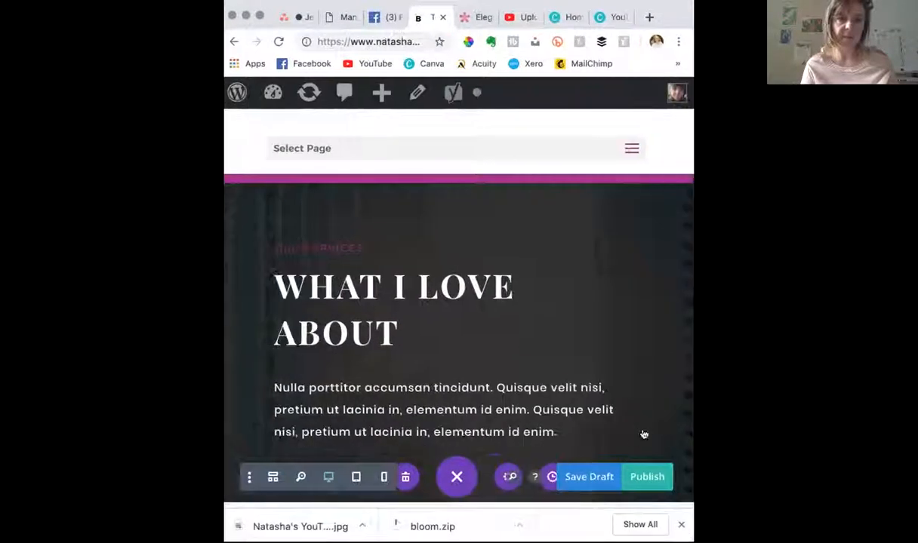
pyautogui.scroll(-10, 578, 310)
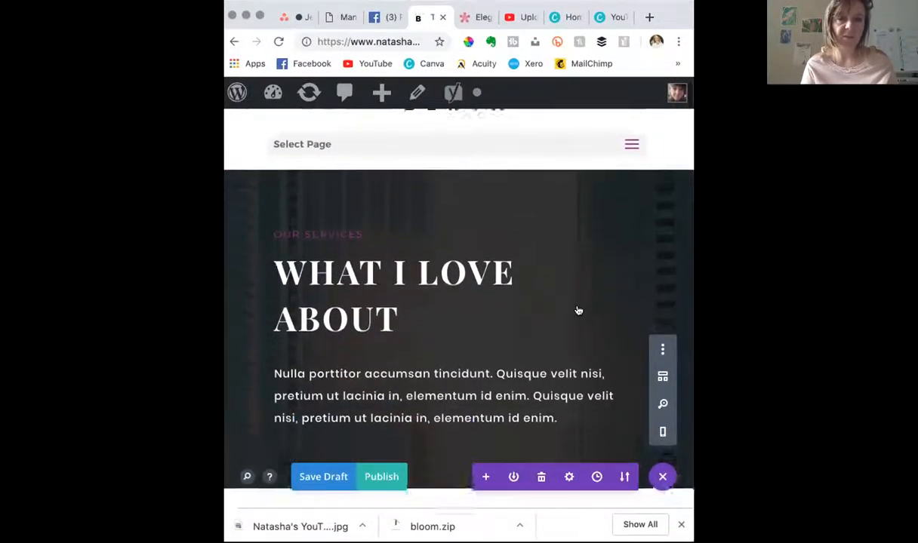
pyautogui.scroll(-3, 575, 312)
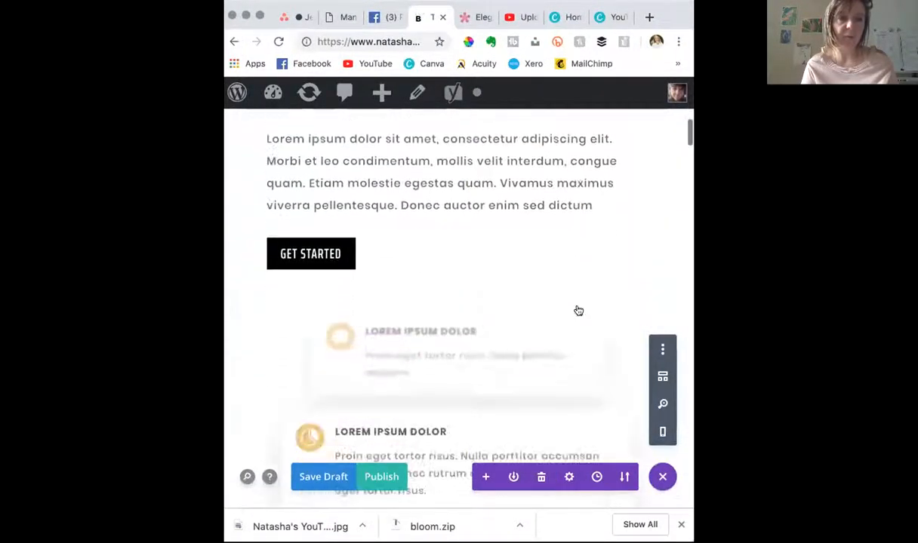
pyautogui.scroll(15, 575, 312)
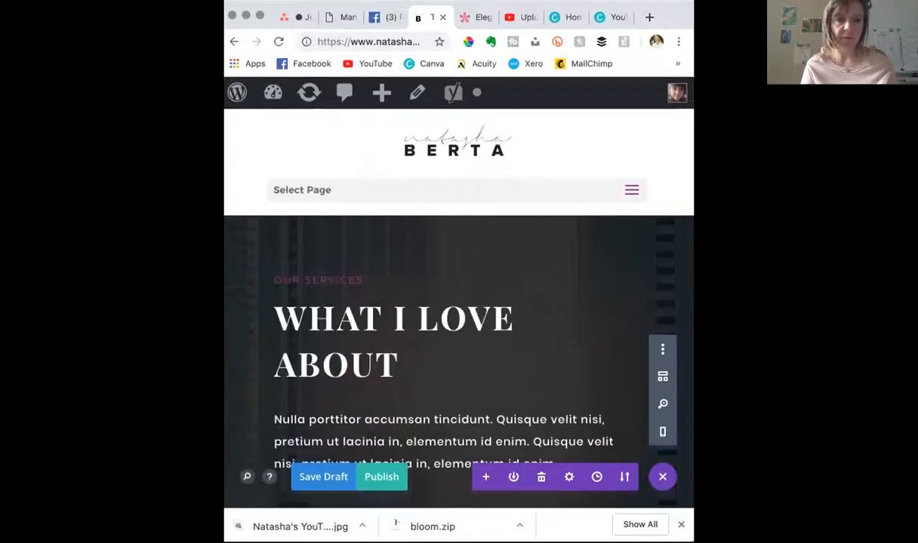
pyautogui.moveTo(668, 533); pyautogui.dragTo(492, 534)
pyautogui.moveTo(604, 540); pyautogui.dragTo(604, 542)
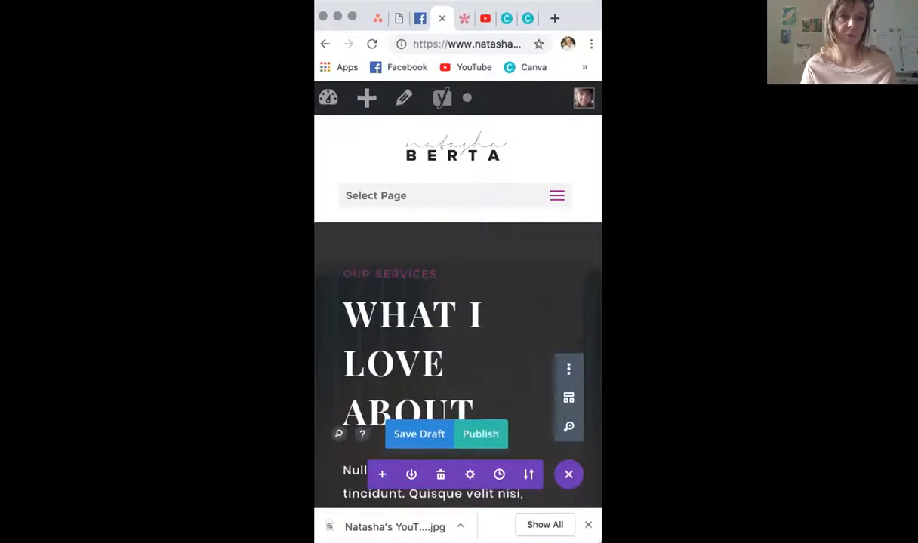
pyautogui.scroll(-15, 471, 363)
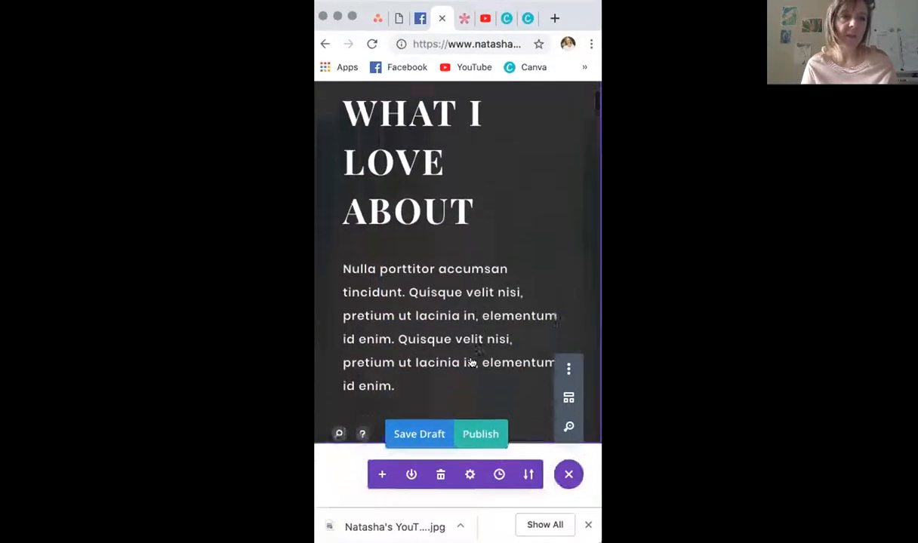
pyautogui.scroll(-2, 471, 363)
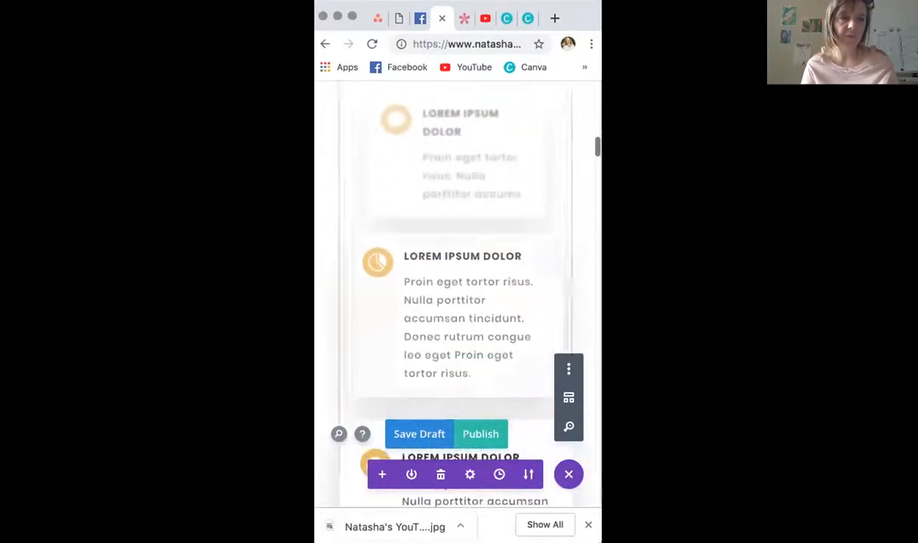
pyautogui.moveTo(601, 317); pyautogui.dragTo(916, 323)
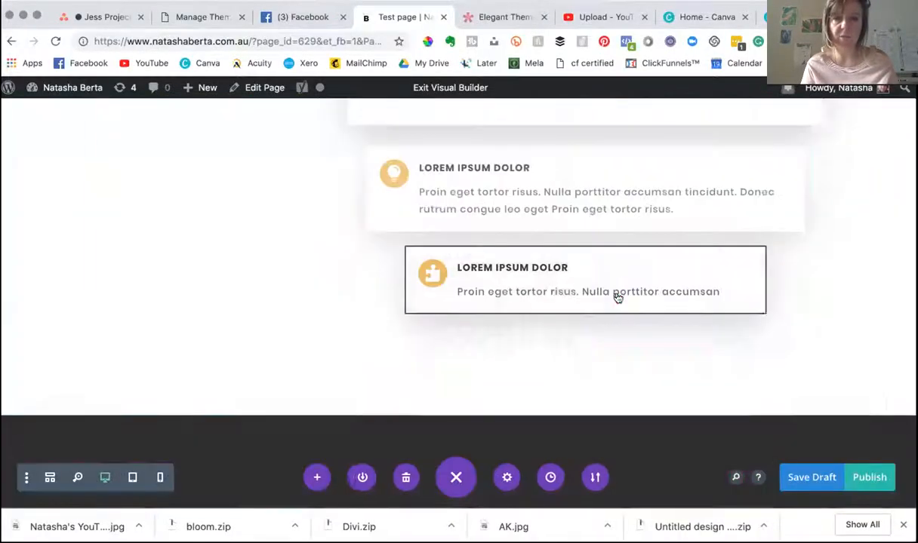
pyautogui.scroll(10, 554, 288)
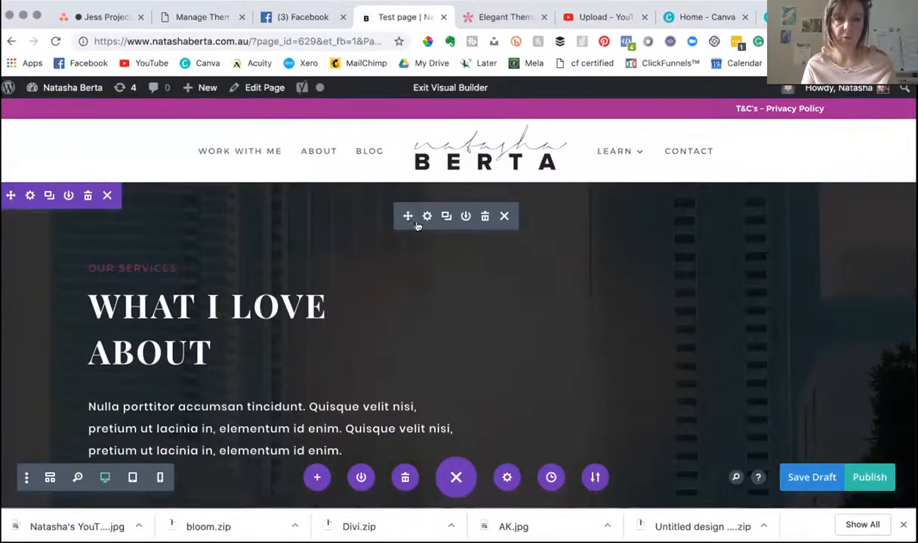
# - Set the Fullwidth Header's subhead font to Default
pyautogui.click(427, 218)
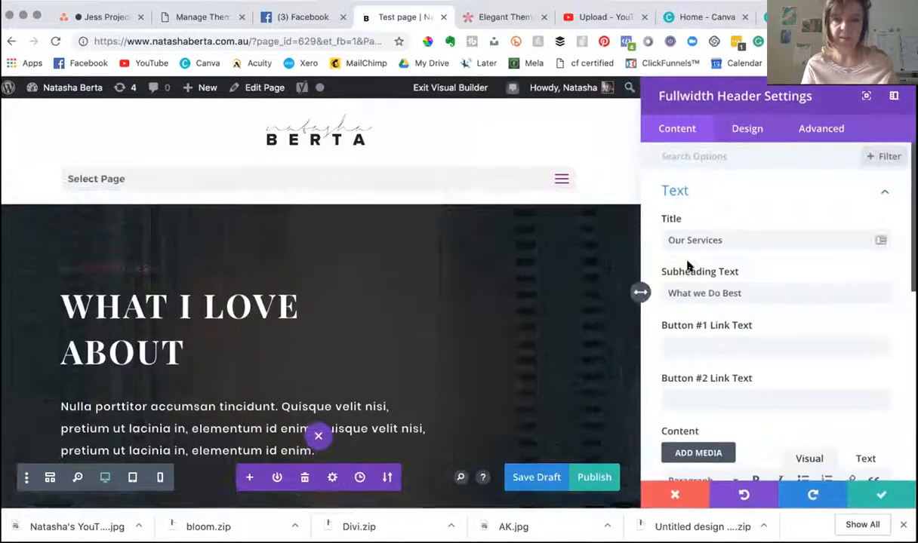
pyautogui.click(747, 128)
pyautogui.scroll(-2, 700, 320)
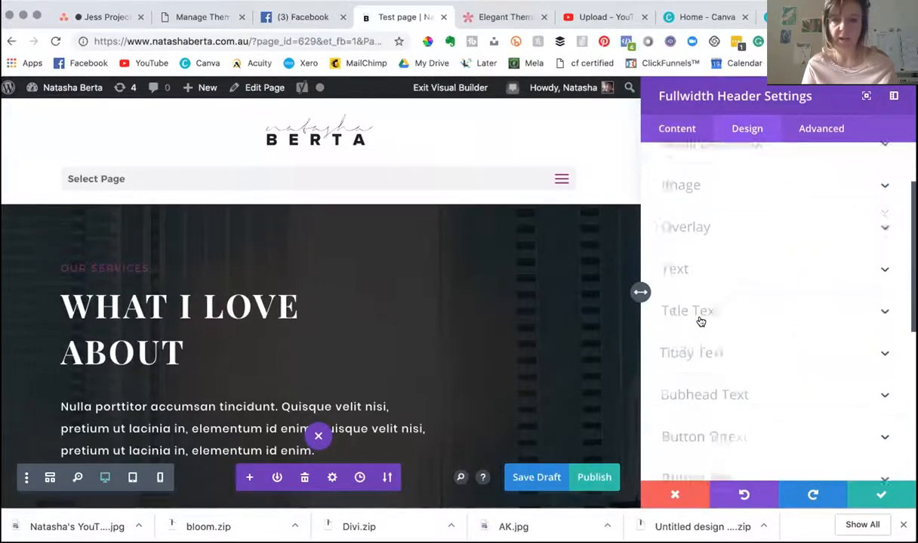
pyautogui.click(703, 302)
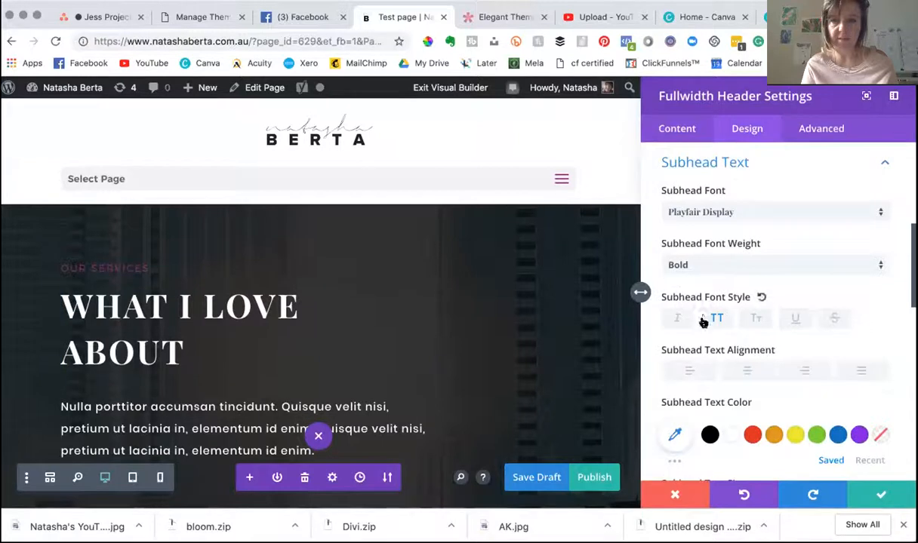
pyautogui.scroll(-1, 703, 294)
pyautogui.scroll(2, 709, 252)
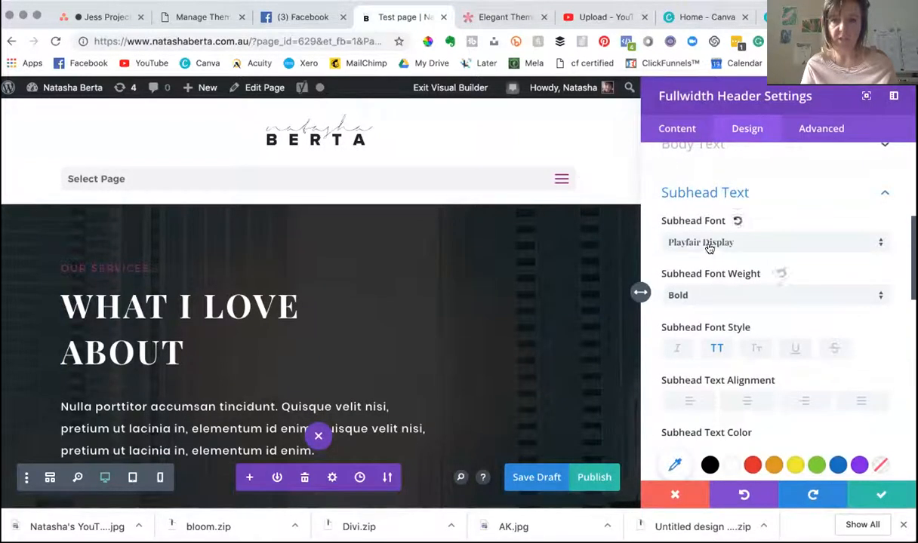
pyautogui.click(709, 247)
pyautogui.click(702, 325)
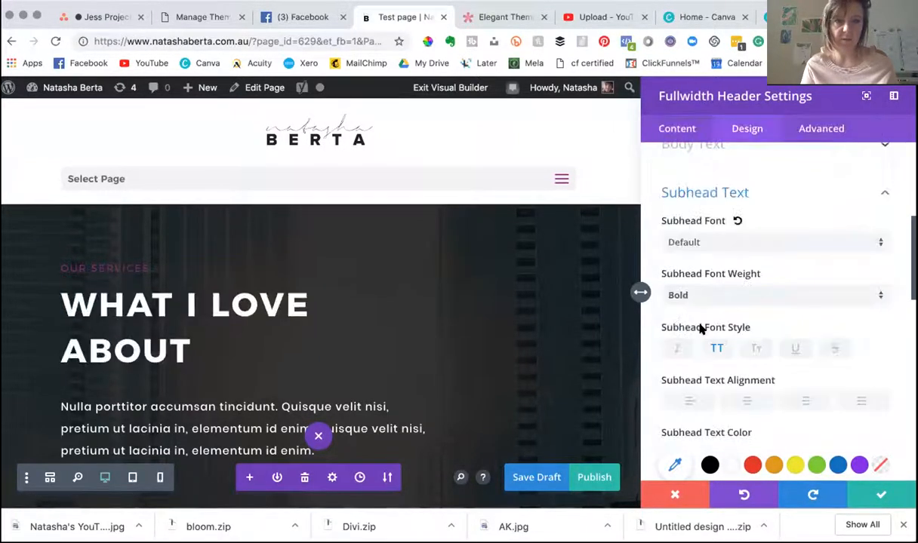
# - Set the subhead font weight to Ultra Bold, keeping the uppercase style
pyautogui.click(698, 296)
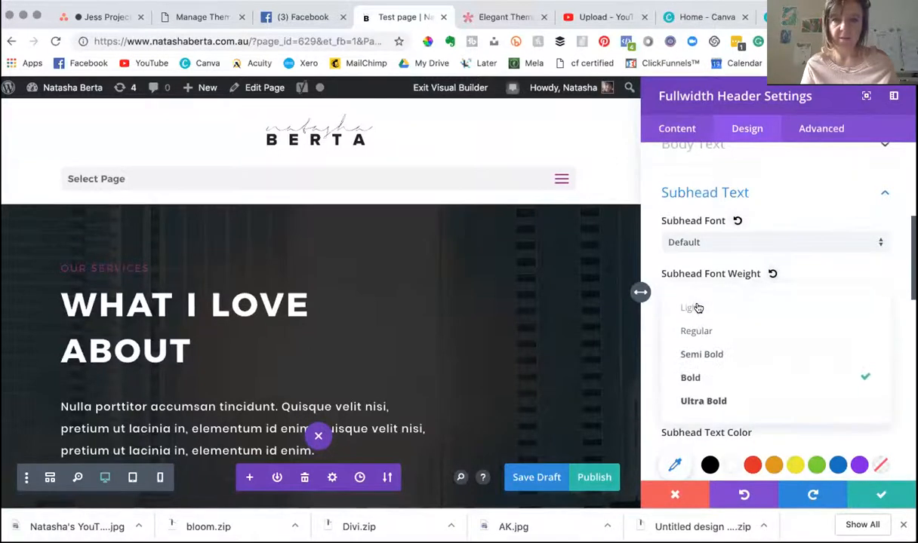
pyautogui.click(702, 399)
pyautogui.click(710, 350)
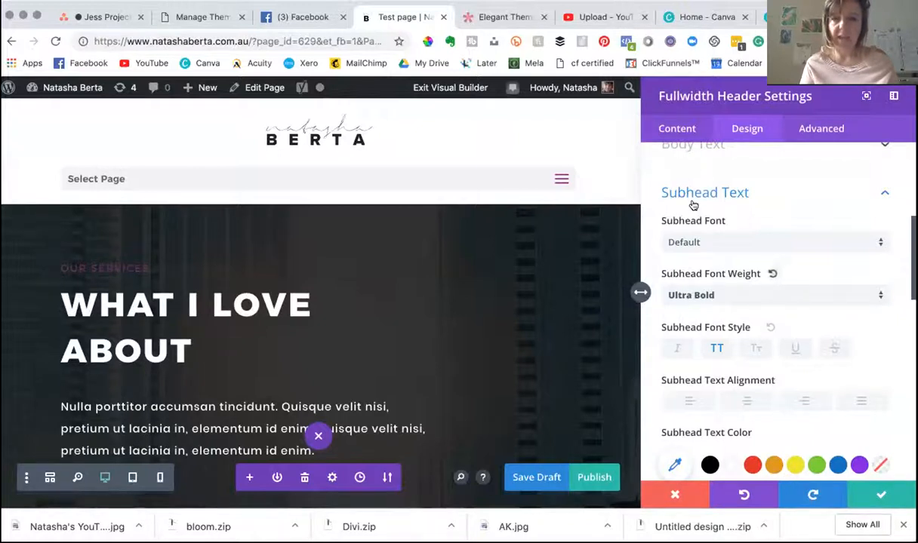
# - Shorten the Fullwidth Header's subheading text to "What I love" and save the module settings
pyautogui.click(676, 130)
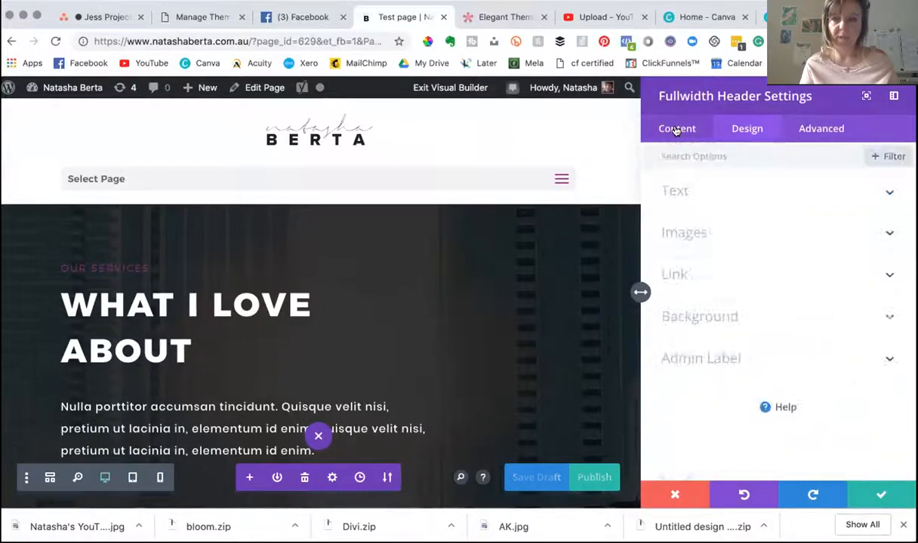
pyautogui.click(705, 191)
pyautogui.scroll(-1, 743, 317)
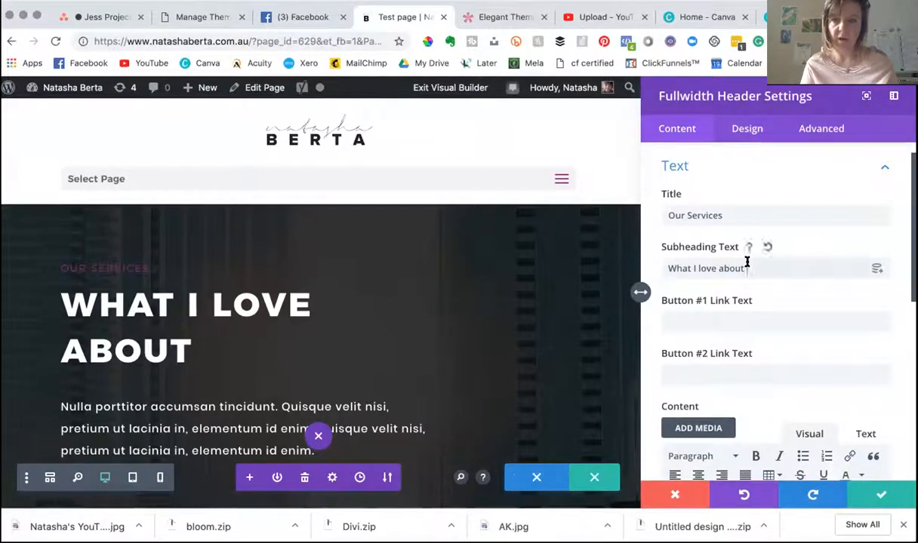
pyautogui.press('BackSpace')
pyautogui.press('BackSpace')
pyautogui.press('BackSpace')
pyautogui.press('BackSpace')
pyautogui.press('BackSpace')
pyautogui.press('BackSpace')
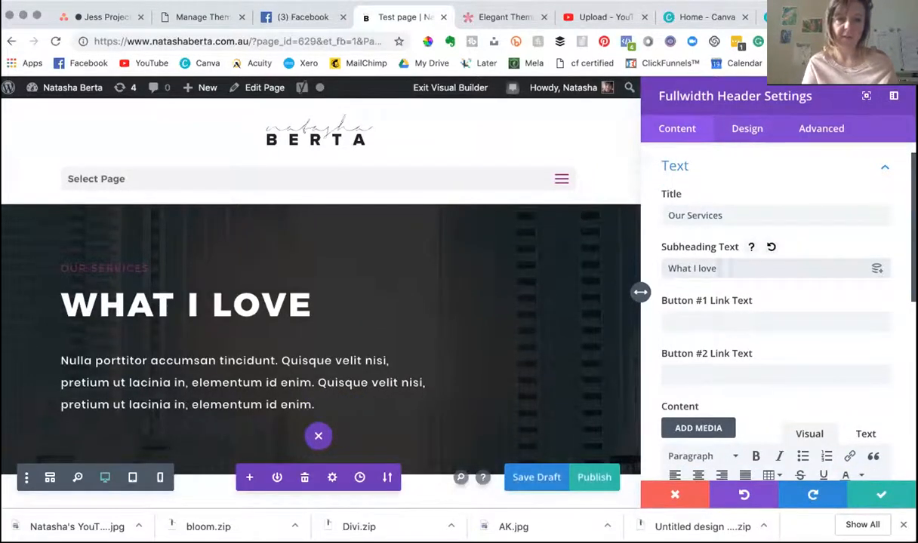
pyautogui.click(878, 495)
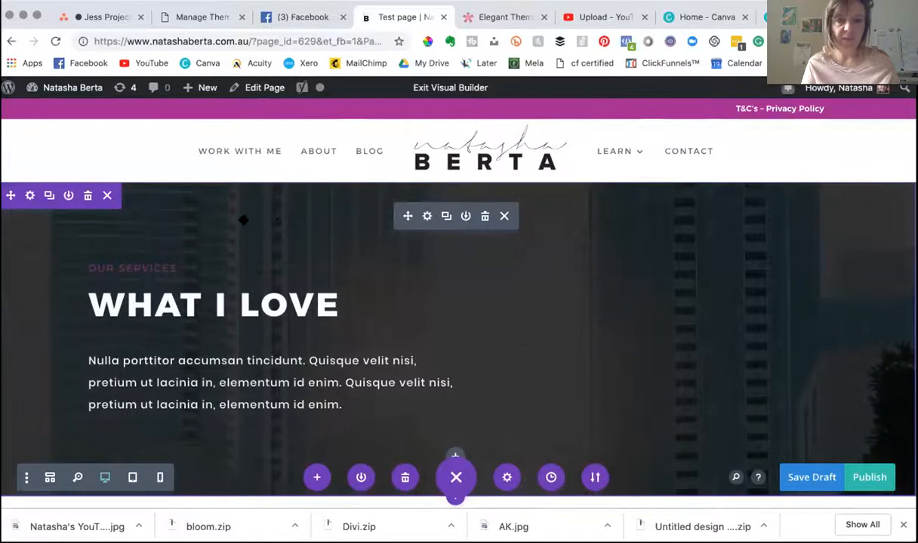
# - Inspect the hero section's background color and background image settings and close the section settings
pyautogui.click(29, 196)
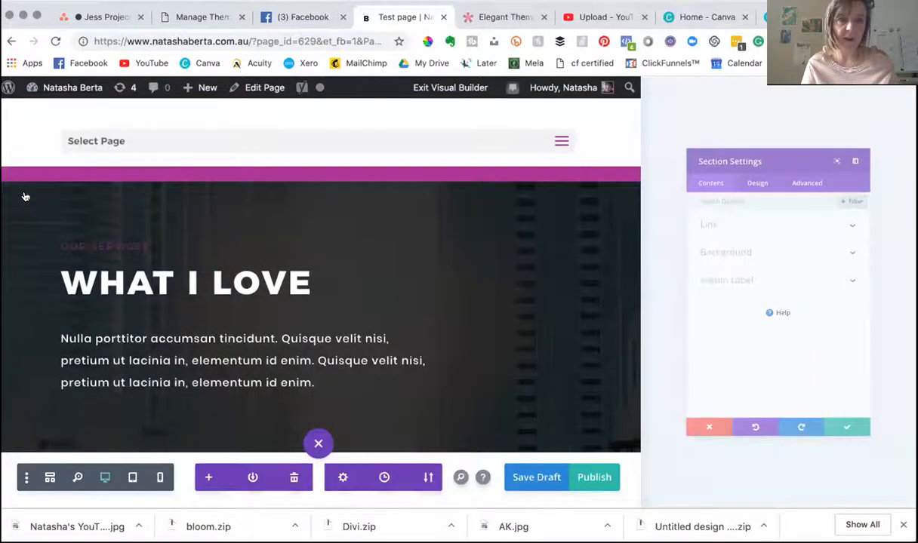
pyautogui.click(697, 232)
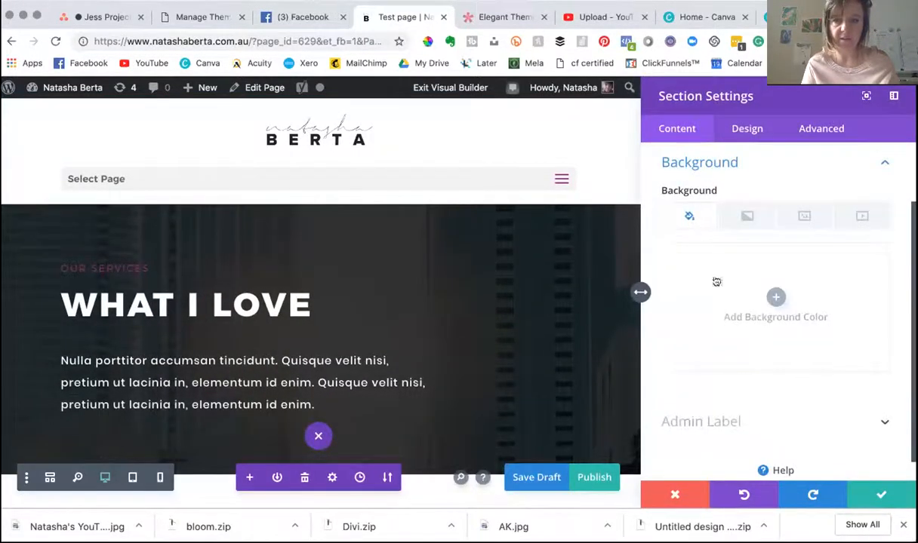
pyautogui.click(802, 216)
pyautogui.scroll(-5, 690, 383)
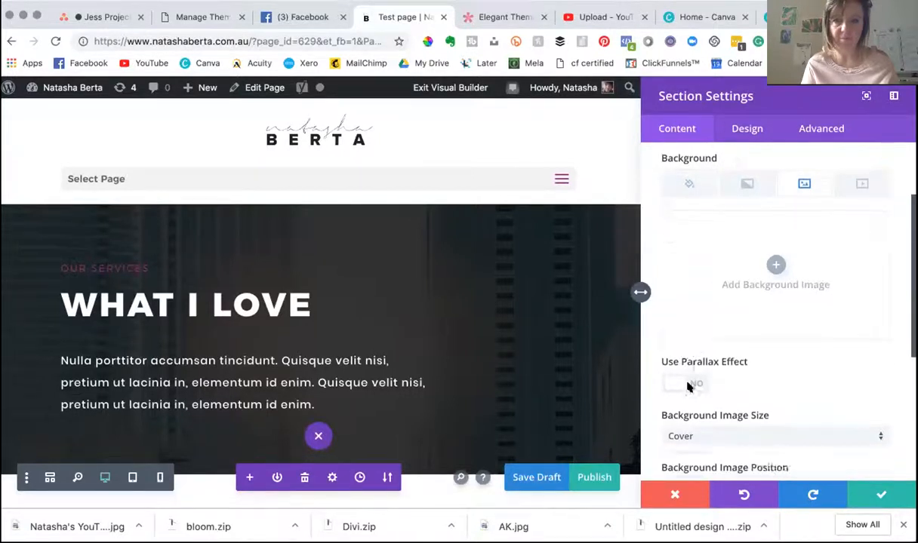
pyautogui.click(880, 497)
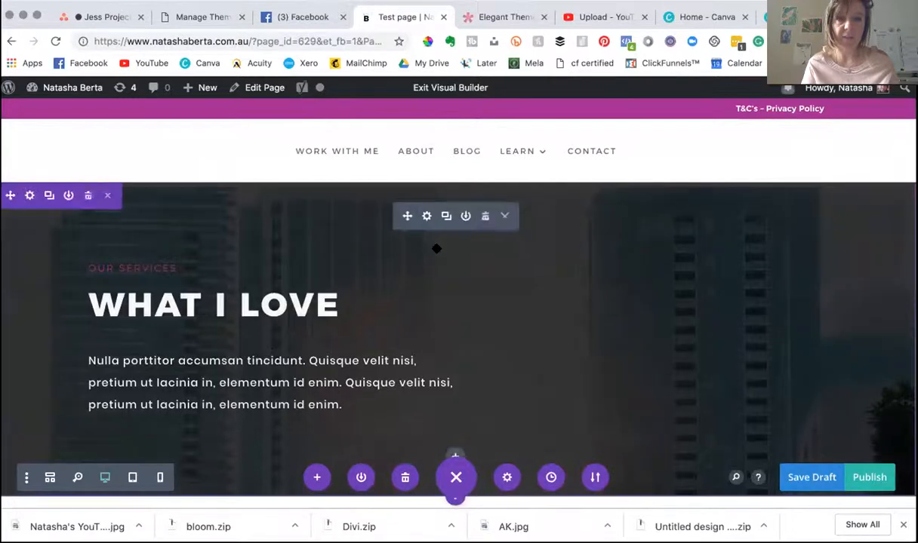
# - Replace the Fullwidth Header's background image with Beautify-the-Social-Media-Previews-of-your-Wordpress-site-2.jpg from the media library and save the module settings
pyautogui.click(427, 213)
pyautogui.scroll(-10, 731, 340)
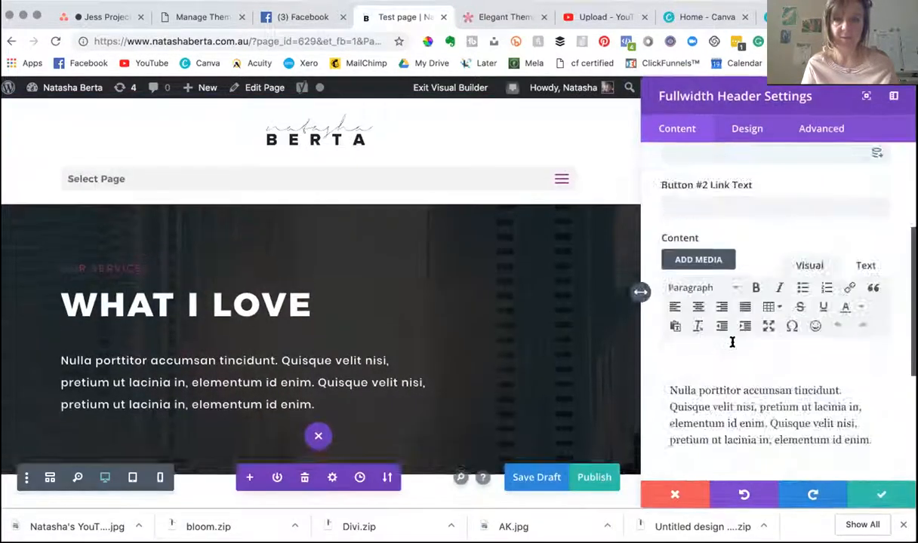
pyautogui.click(726, 359)
pyautogui.scroll(2, 756, 285)
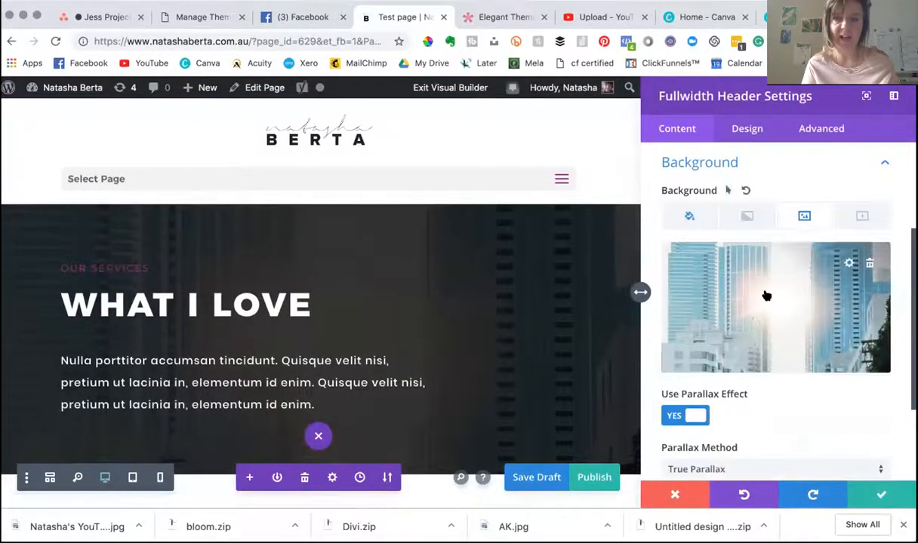
pyautogui.click(689, 218)
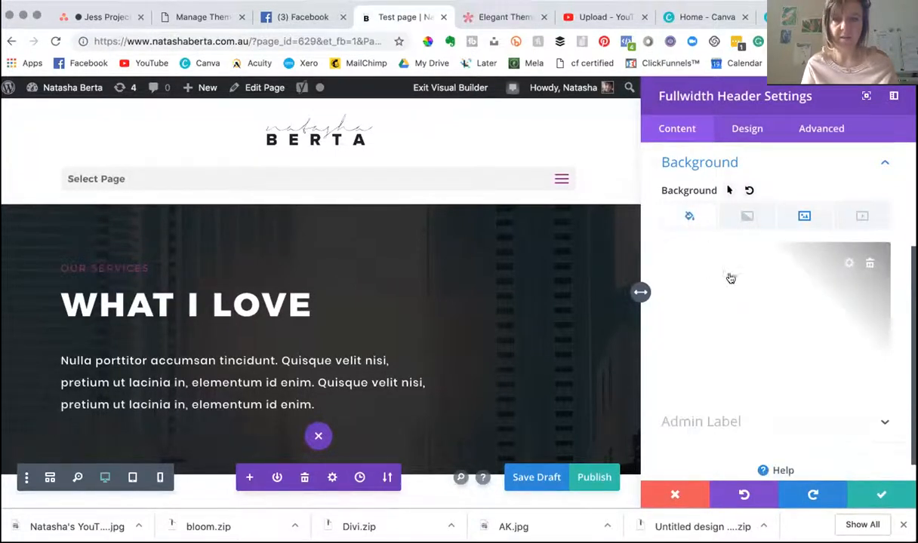
pyautogui.click(799, 215)
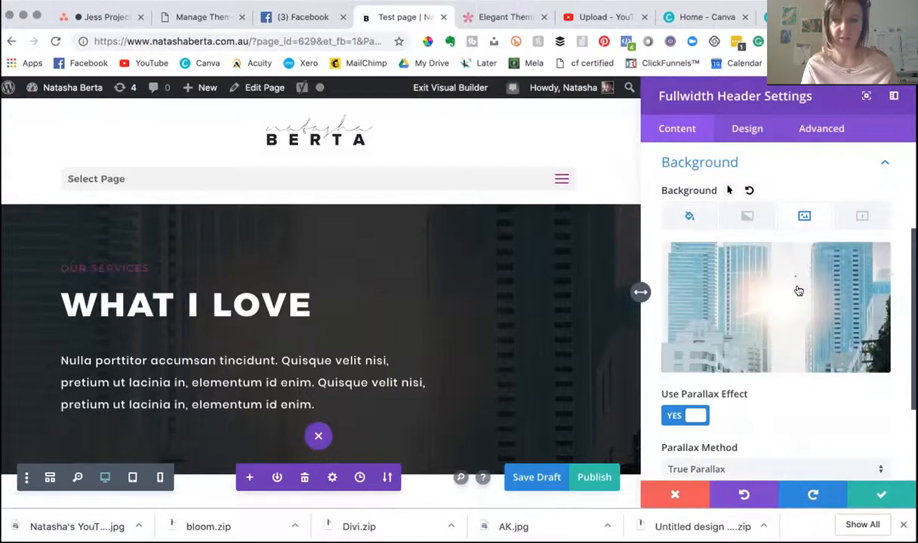
pyautogui.click(849, 262)
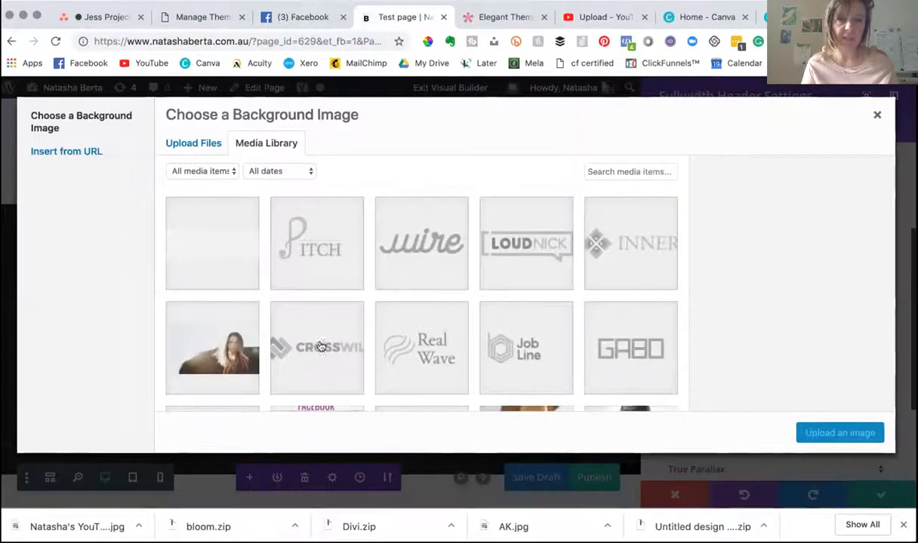
pyautogui.scroll(-5, 310, 332)
pyautogui.scroll(-1, 322, 344)
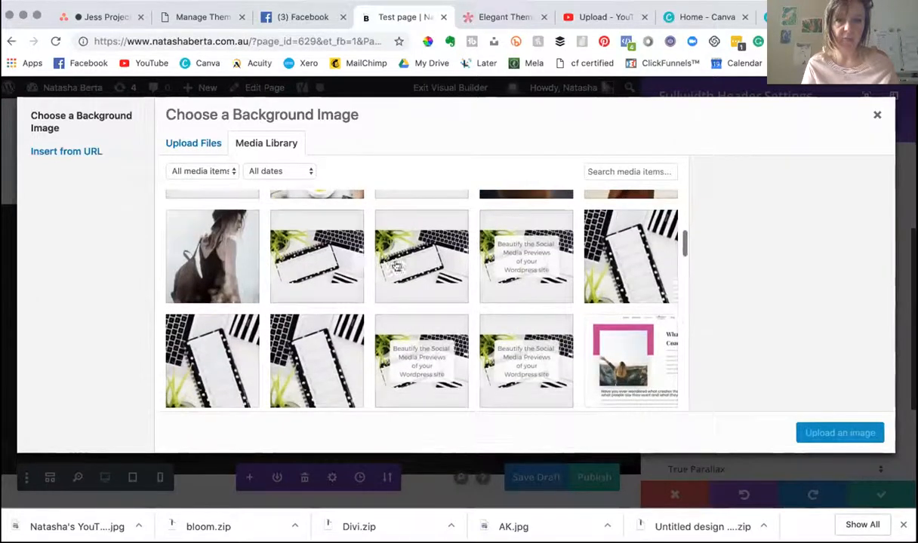
pyautogui.click(417, 264)
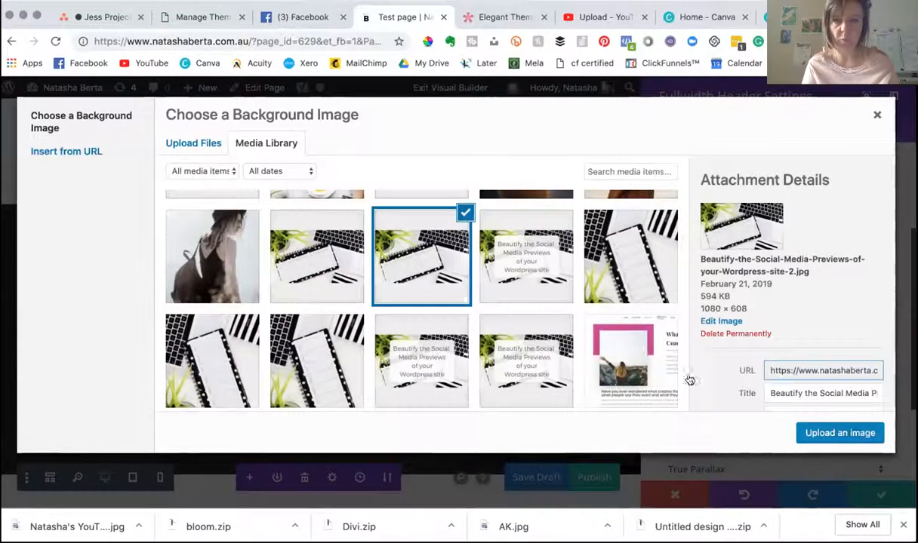
pyautogui.click(830, 433)
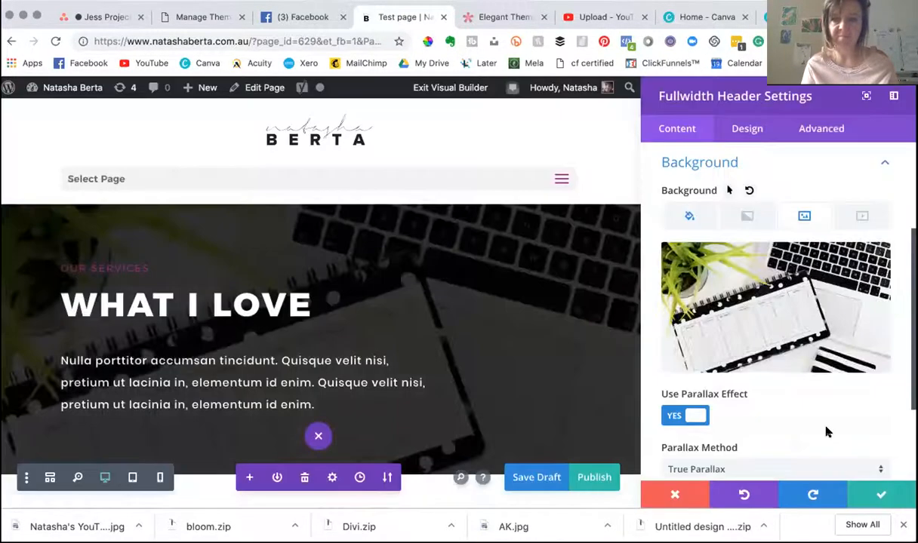
pyautogui.click(878, 494)
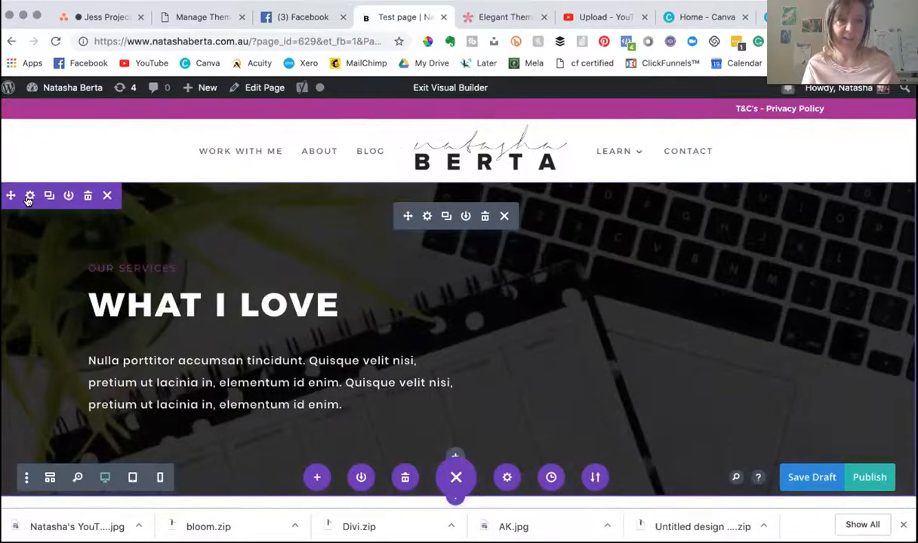
# - Review the hero section's background gradient option and close the section settings
pyautogui.click(30, 196)
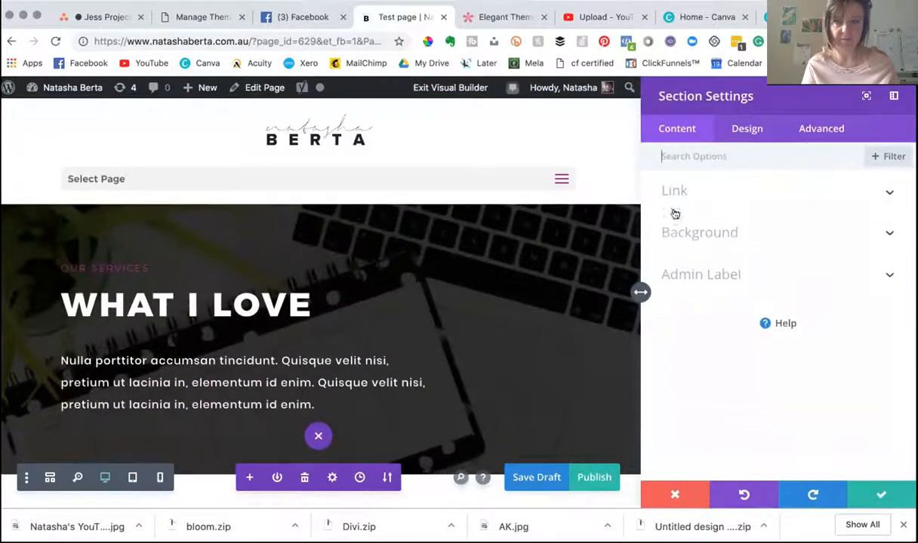
pyautogui.click(683, 232)
pyautogui.click(748, 218)
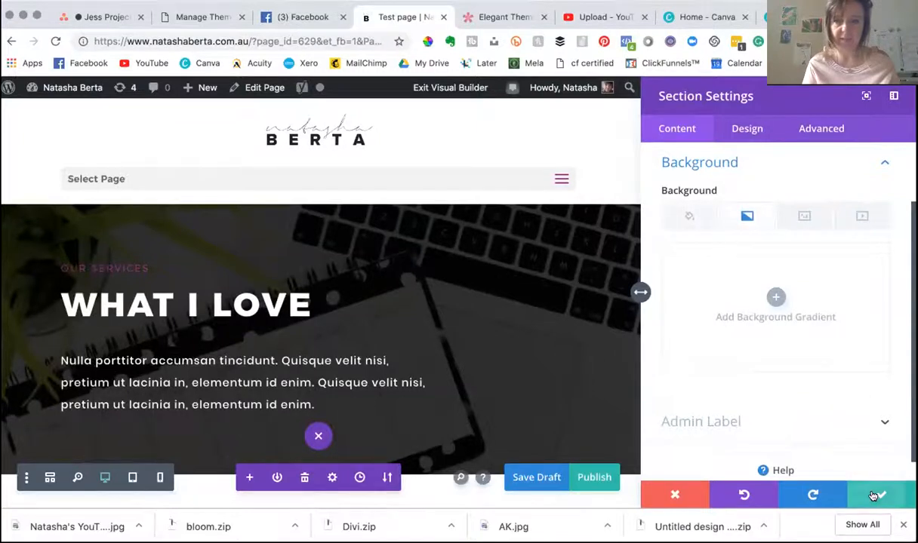
pyautogui.click(874, 496)
# - Open the settings of the pie-chart blurb beside "We Can Do it All" and review its text and icon options
pyautogui.scroll(-3, 441, 390)
pyautogui.scroll(-5, 440, 393)
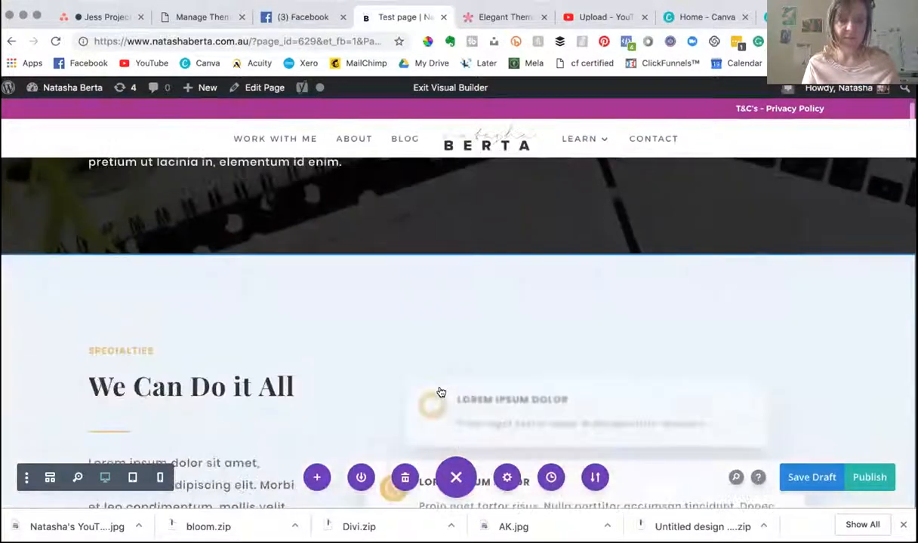
pyautogui.scroll(-1, 441, 393)
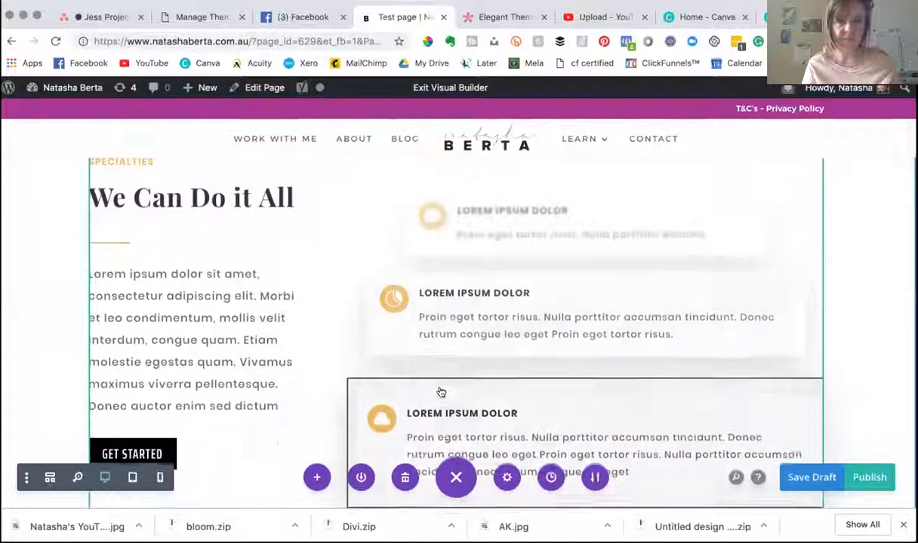
pyautogui.click(555, 298)
pyautogui.click(556, 304)
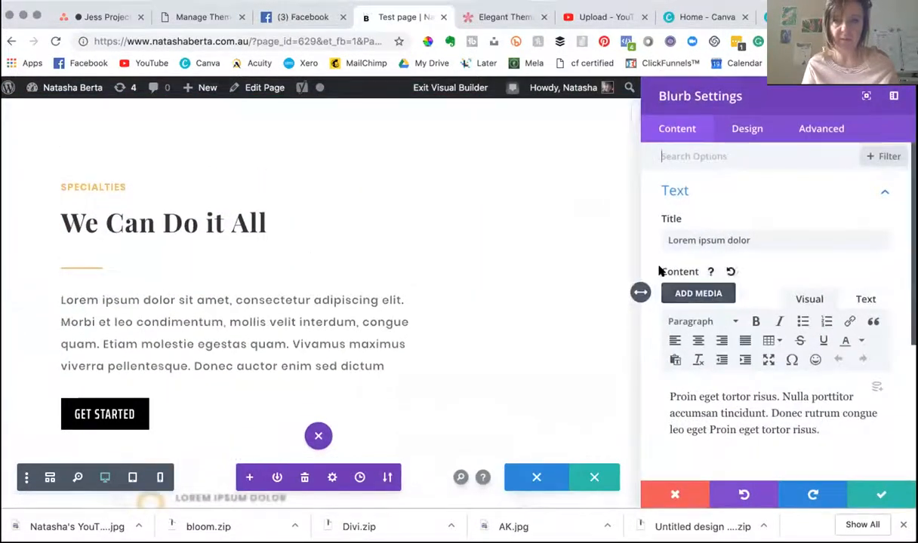
pyautogui.scroll(-5, 527, 338)
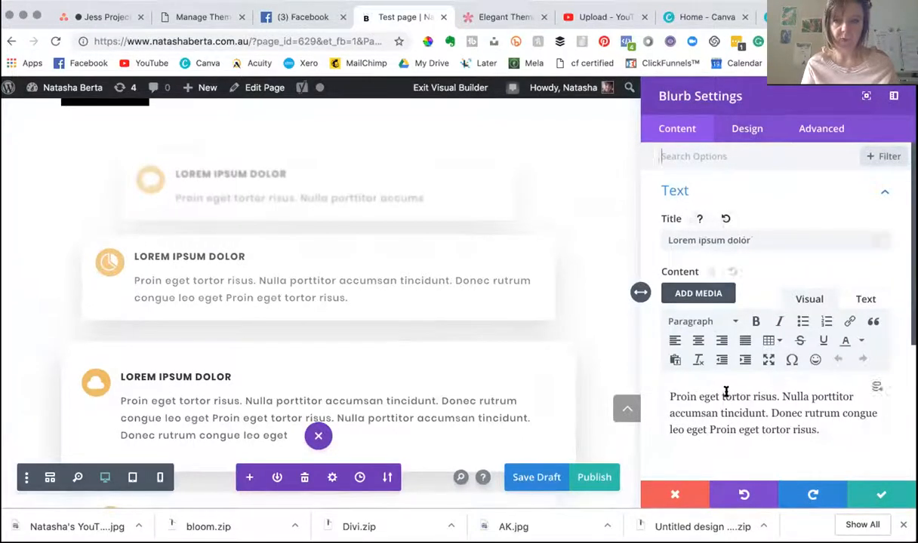
pyautogui.scroll(-5, 725, 391)
pyautogui.click(720, 360)
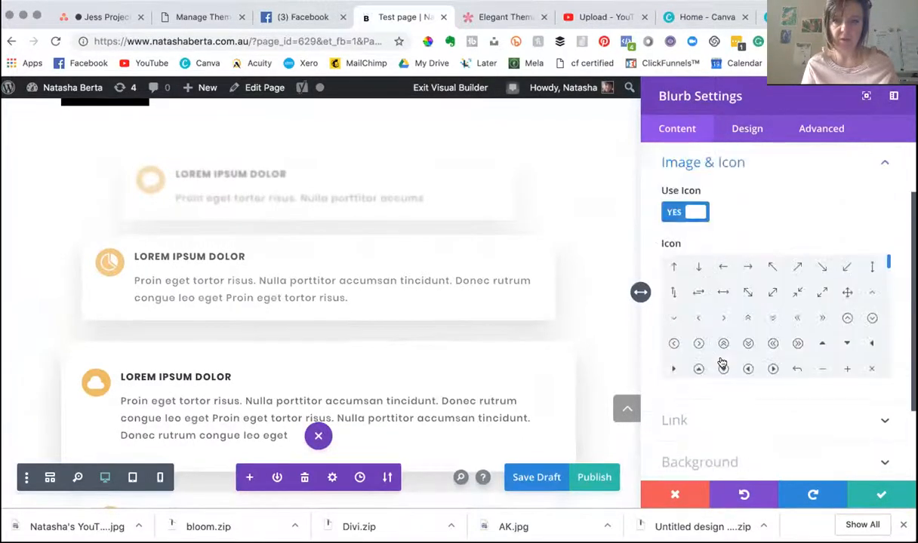
pyautogui.scroll(-1, 726, 363)
pyautogui.scroll(1, 726, 363)
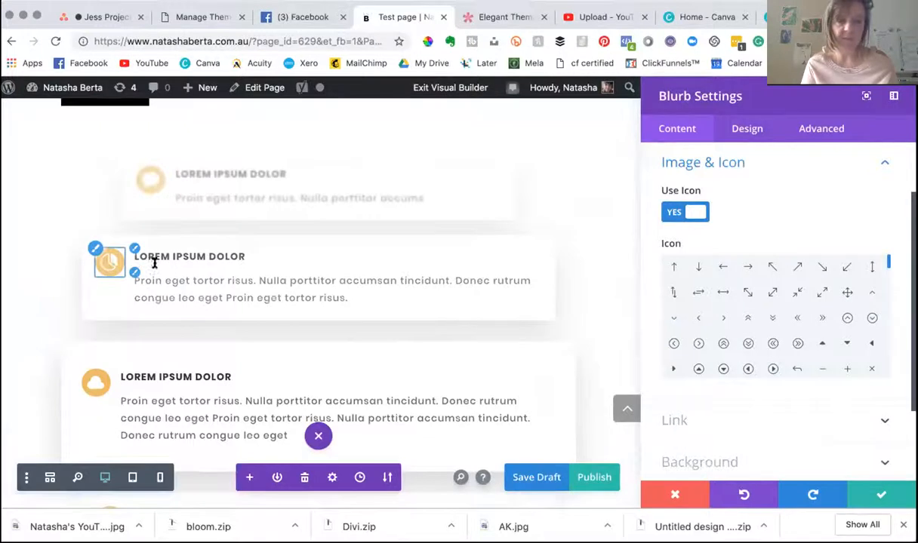
# - Set the pie-chart blurb's icon circle color to #a41f94 and save the blurb settings
pyautogui.click(744, 128)
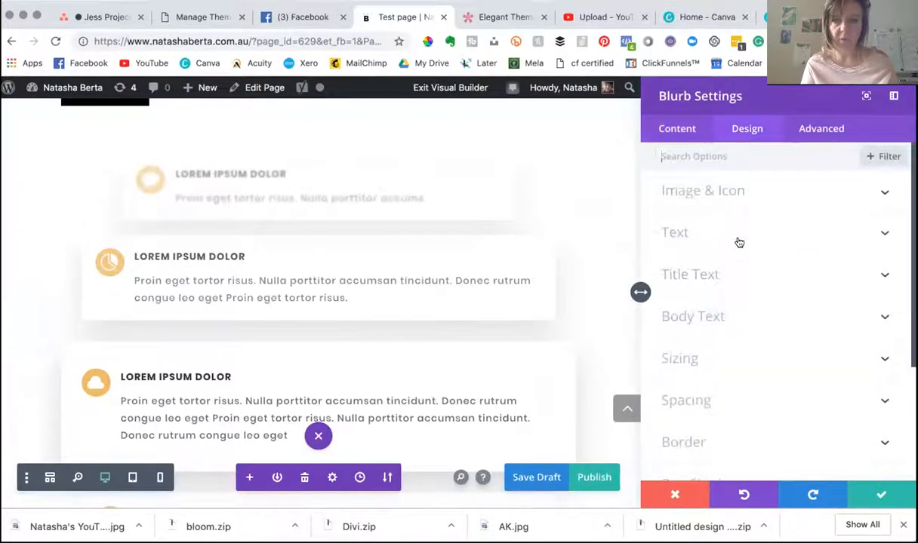
pyautogui.click(719, 192)
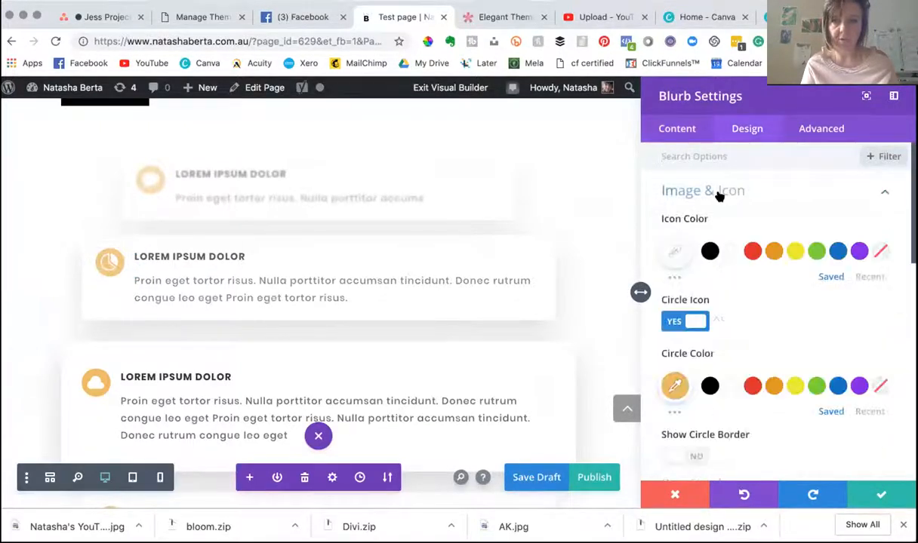
pyautogui.click(674, 385)
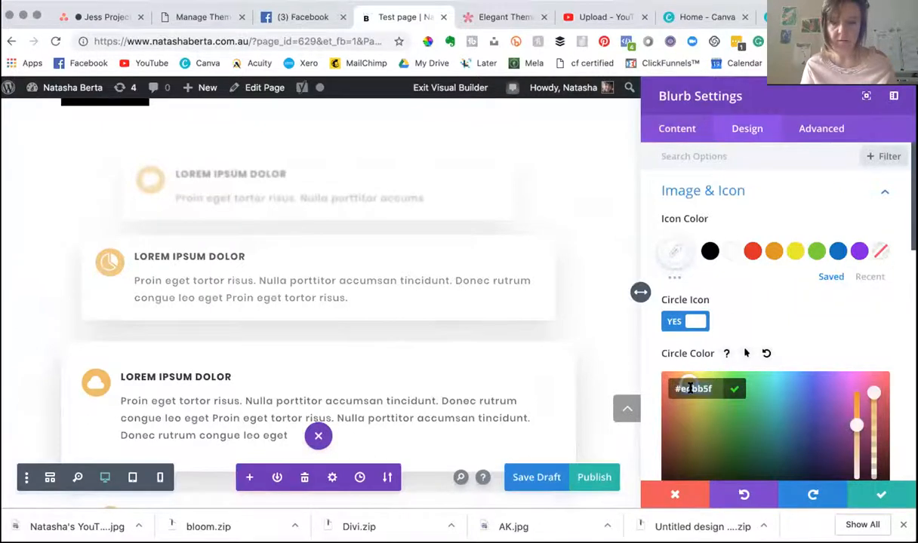
pyautogui.write('#a41f94')
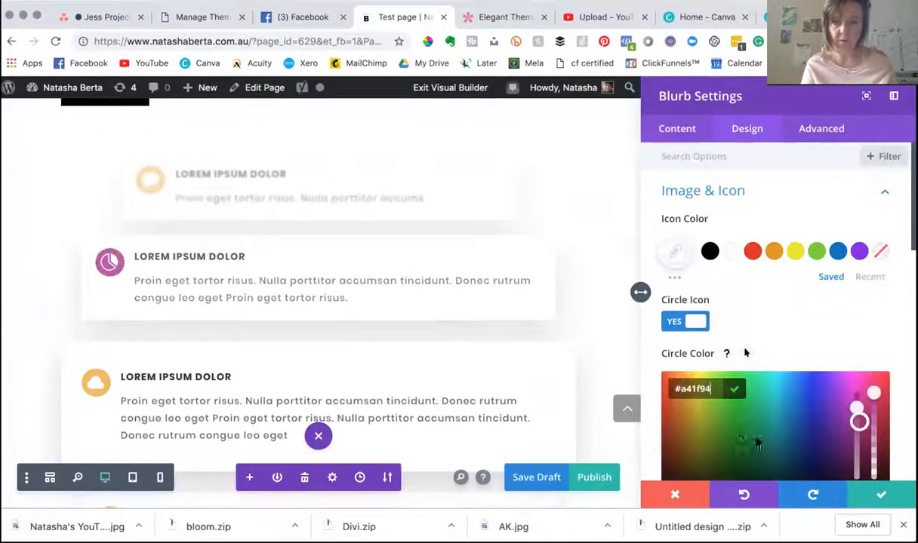
pyautogui.click(876, 495)
# - Set the icon circle color of the speech-bubble blurb above it to #a41f94 and save the blurb settings
pyautogui.scroll(2, 455, 308)
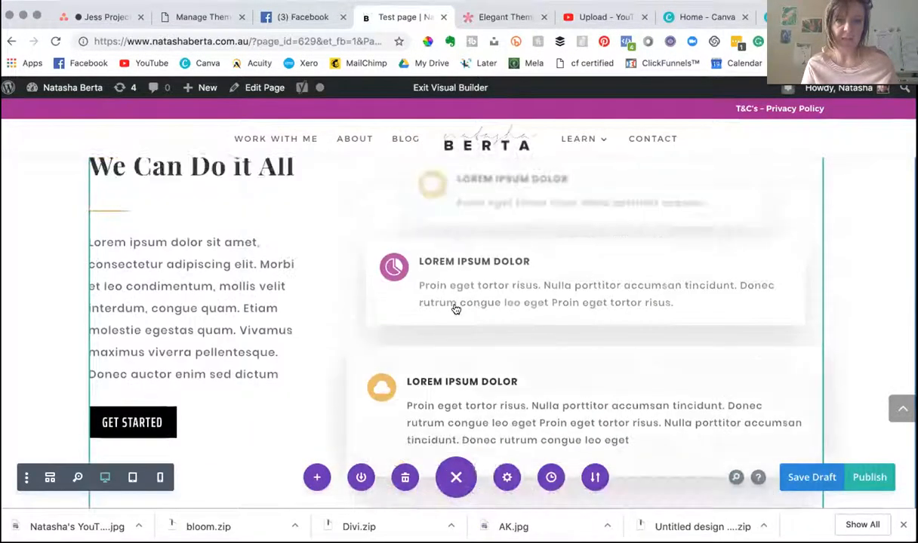
pyautogui.scroll(1, 455, 309)
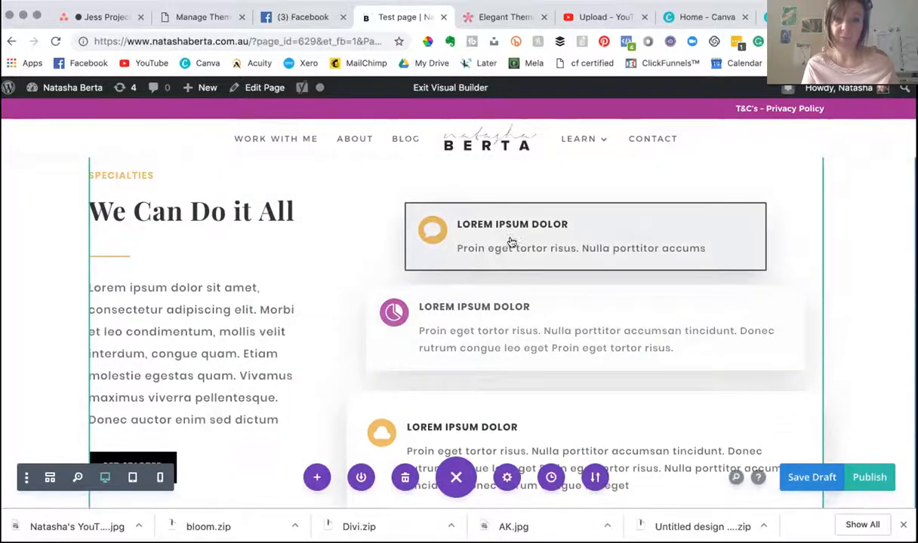
pyautogui.click(545, 209)
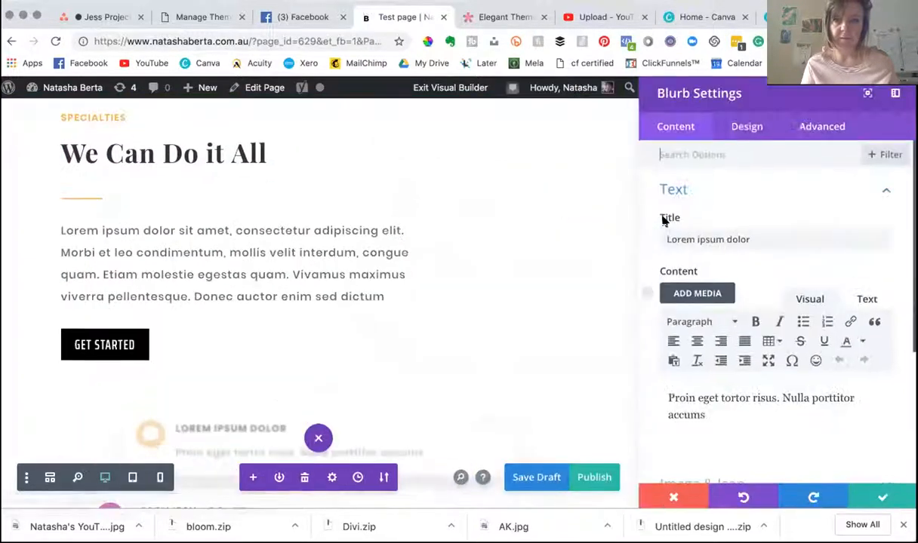
pyautogui.click(736, 127)
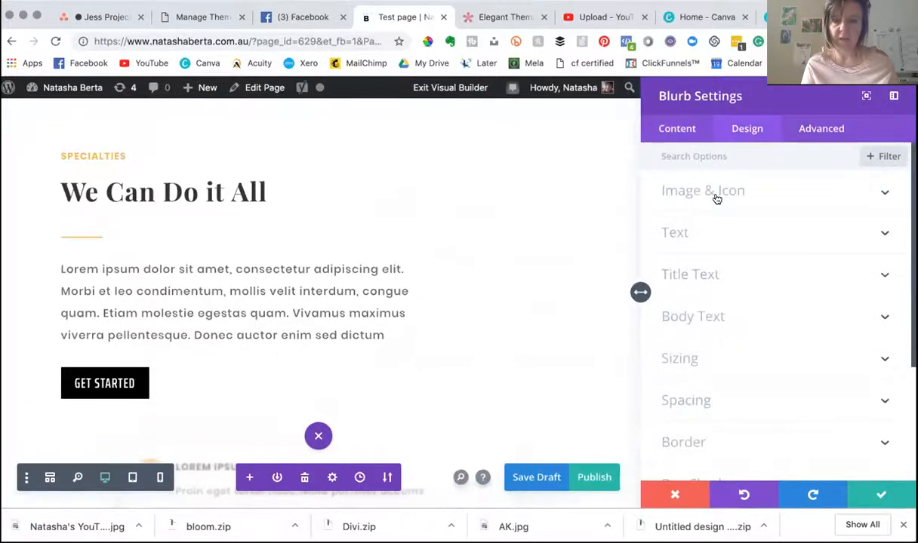
pyautogui.click(717, 198)
pyautogui.click(676, 388)
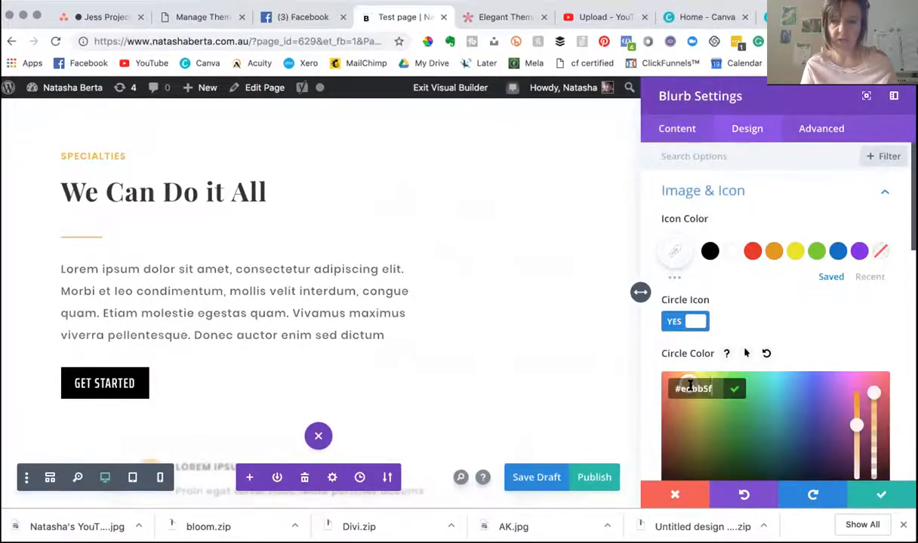
pyautogui.write('#a41f94')
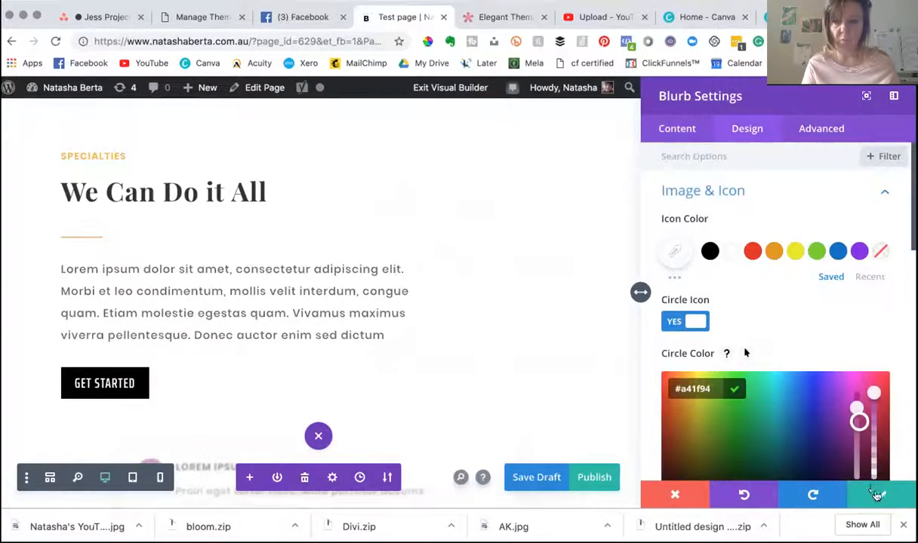
pyautogui.click(876, 495)
# - Review the recolored blurbs and the remaining page sections, from Specialties and Process through the client logos and founder block
pyautogui.scroll(2, 631, 373)
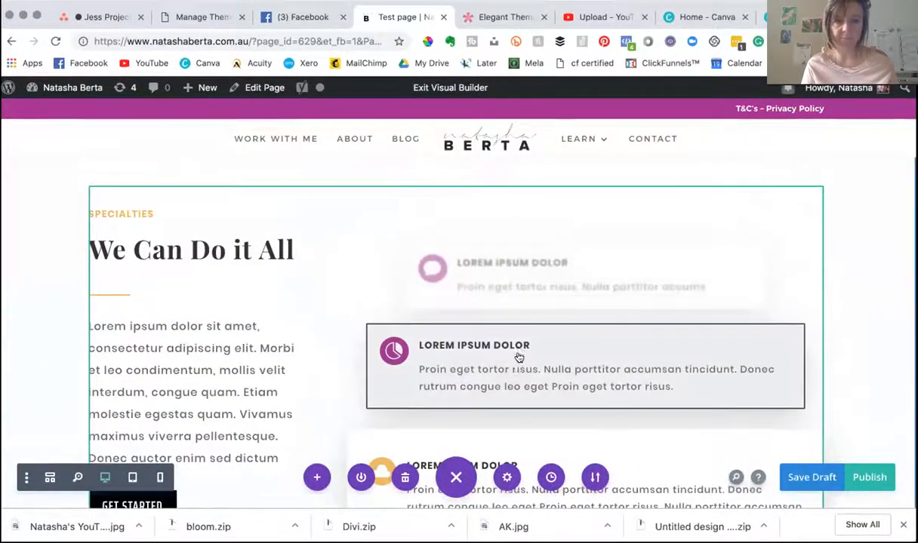
pyautogui.scroll(-5, 519, 354)
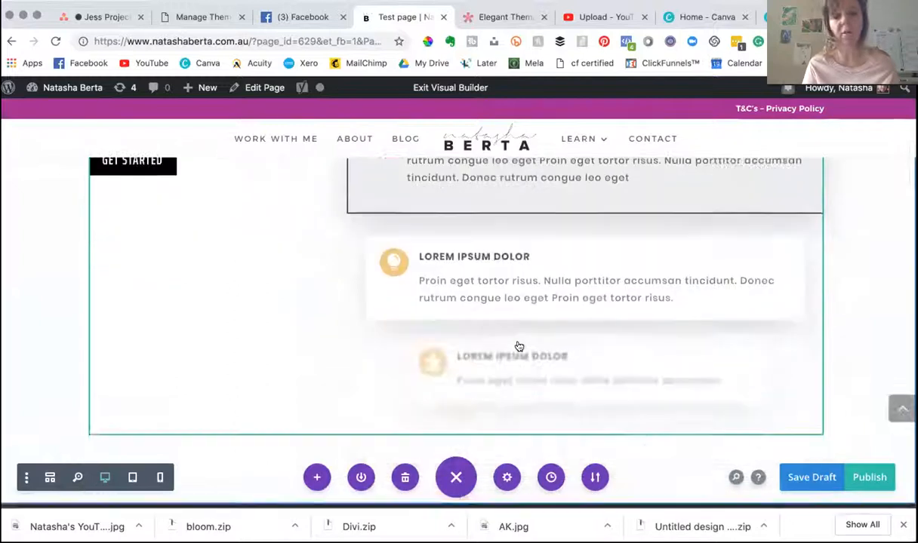
pyautogui.scroll(-3, 519, 346)
pyautogui.scroll(3, 518, 346)
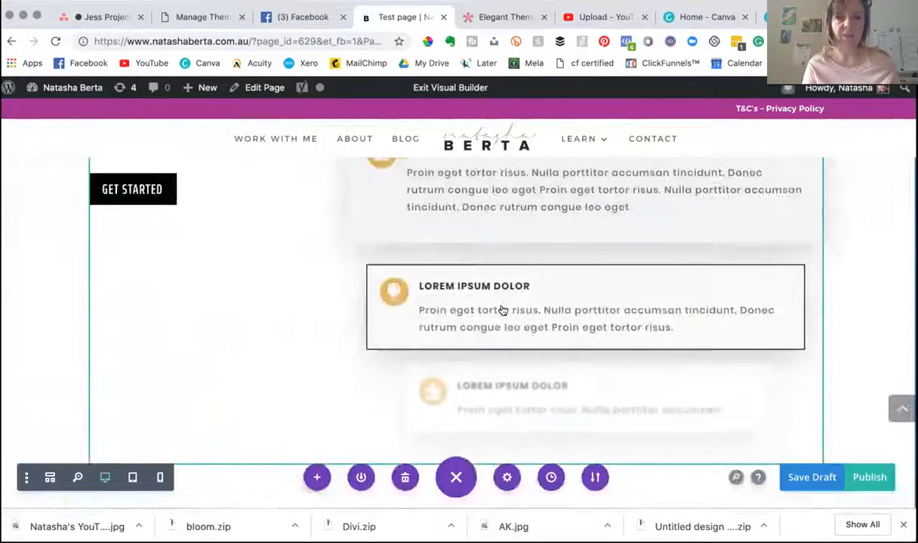
pyautogui.scroll(4, 503, 310)
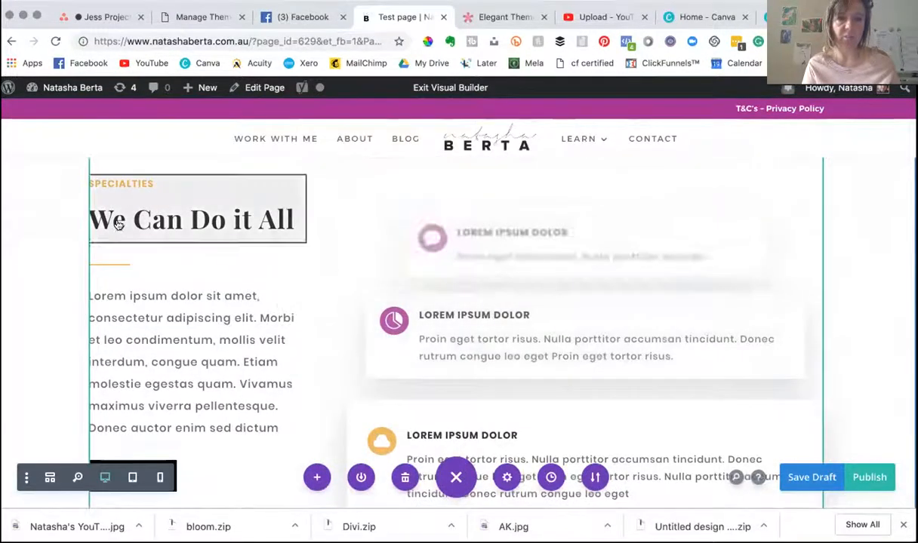
pyautogui.scroll(-3, 483, 351)
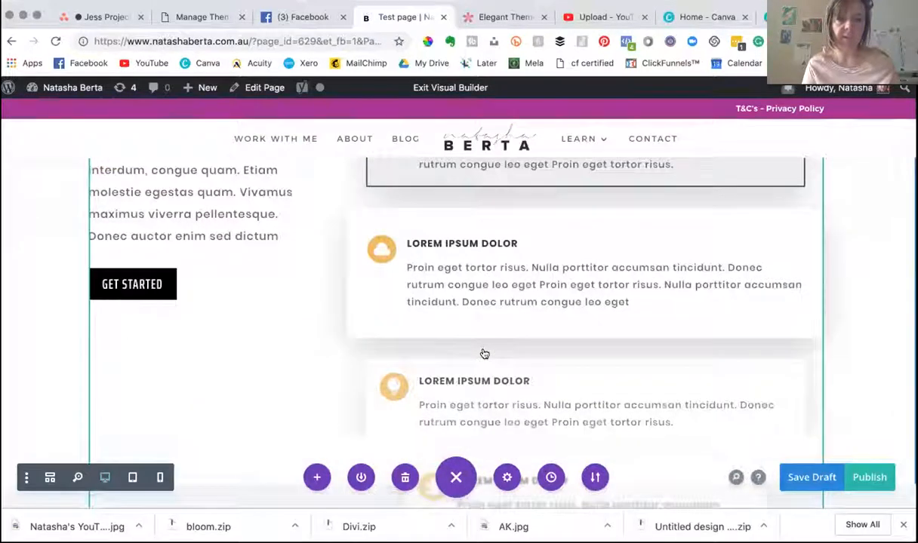
pyautogui.scroll(-6, 484, 354)
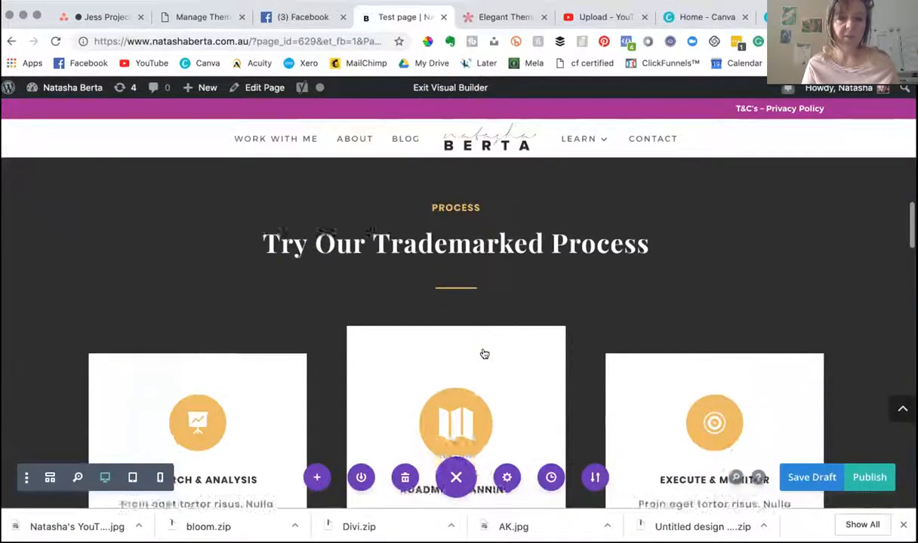
pyautogui.scroll(-10, 484, 354)
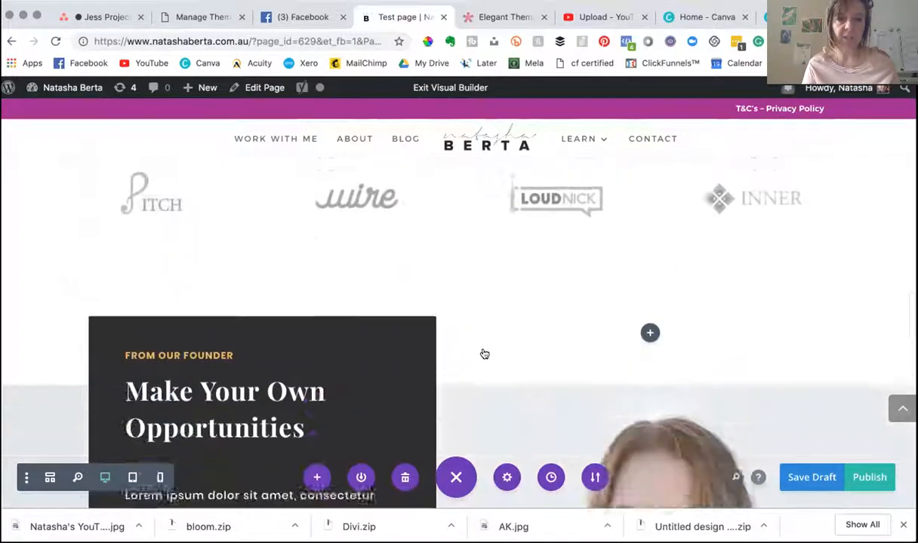
pyautogui.scroll(4, 485, 354)
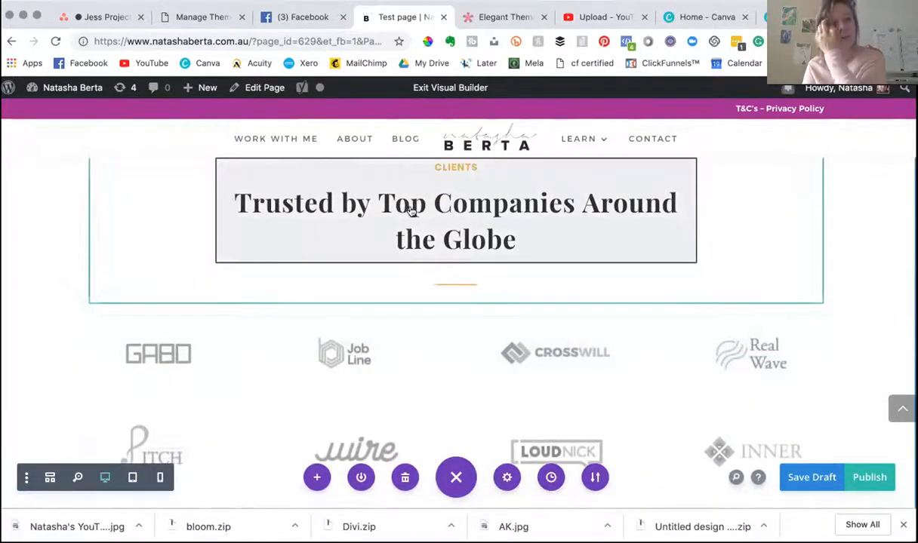
# - Delete the "Trusted by Top Companies Around the Globe" text module from the Clients section
pyautogui.scroll(2, 410, 211)
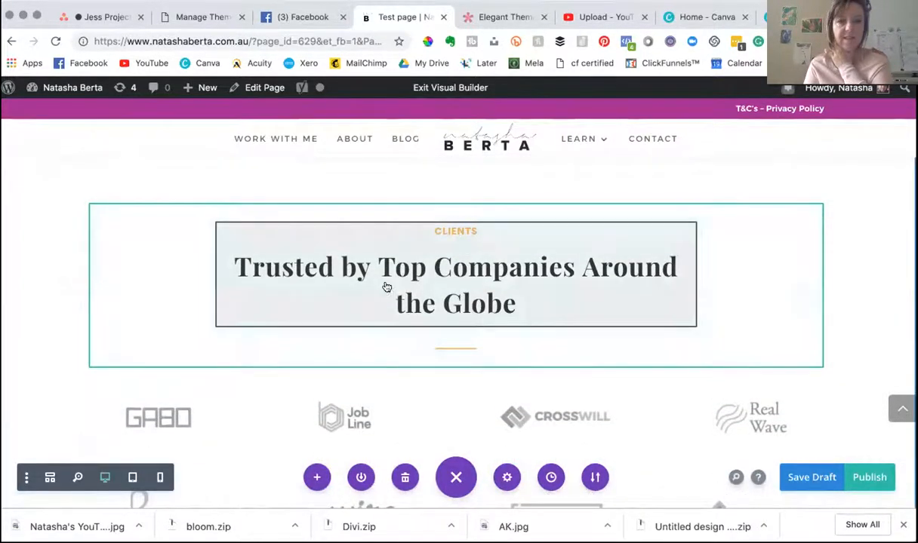
pyautogui.scroll(-4, 385, 287)
pyautogui.scroll(-2, 381, 388)
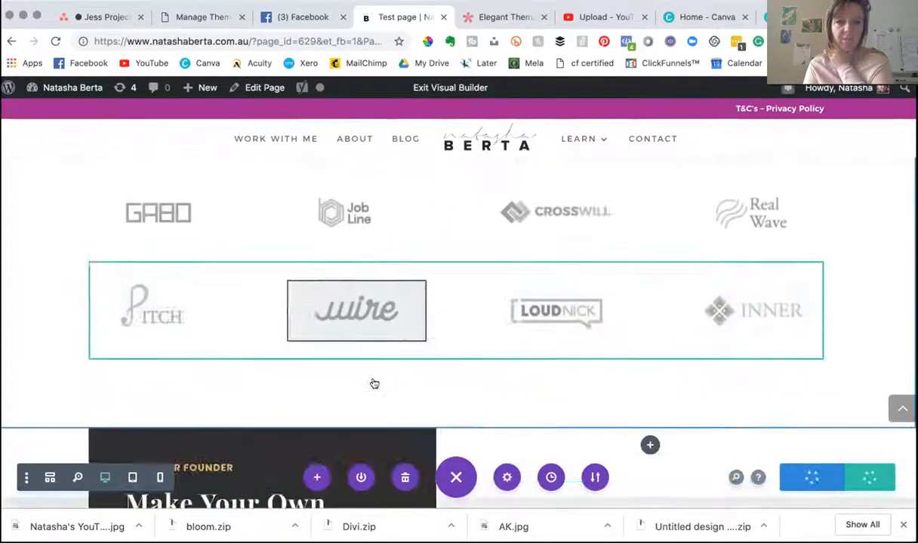
pyautogui.scroll(8, 370, 381)
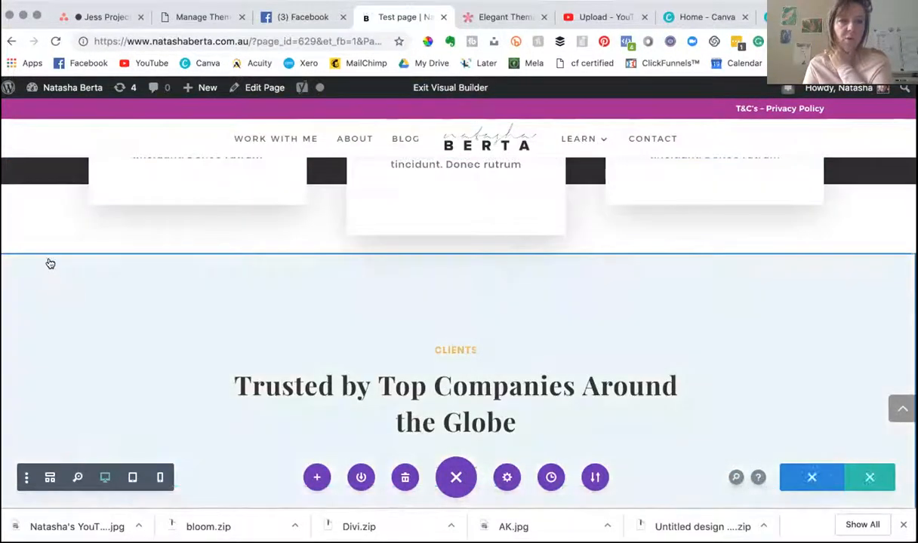
pyautogui.scroll(-8, 47, 302)
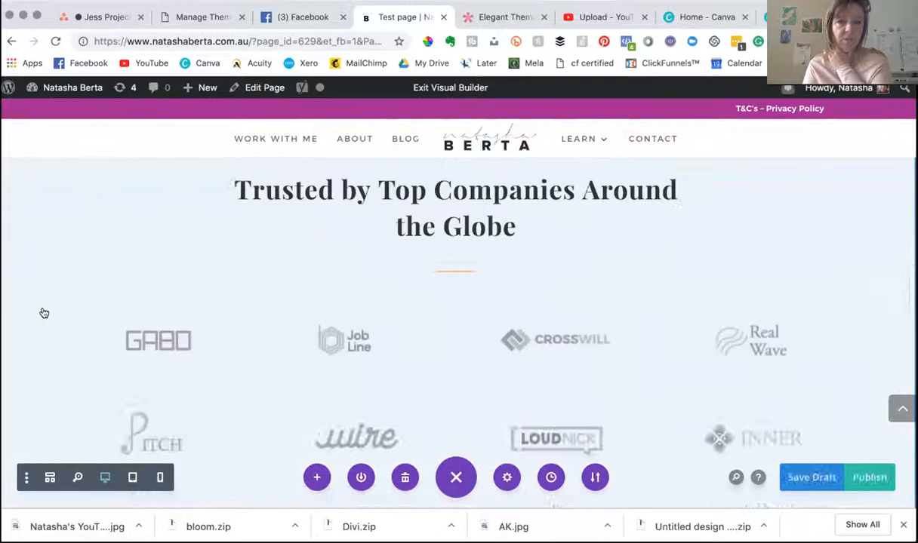
pyautogui.scroll(5, 45, 292)
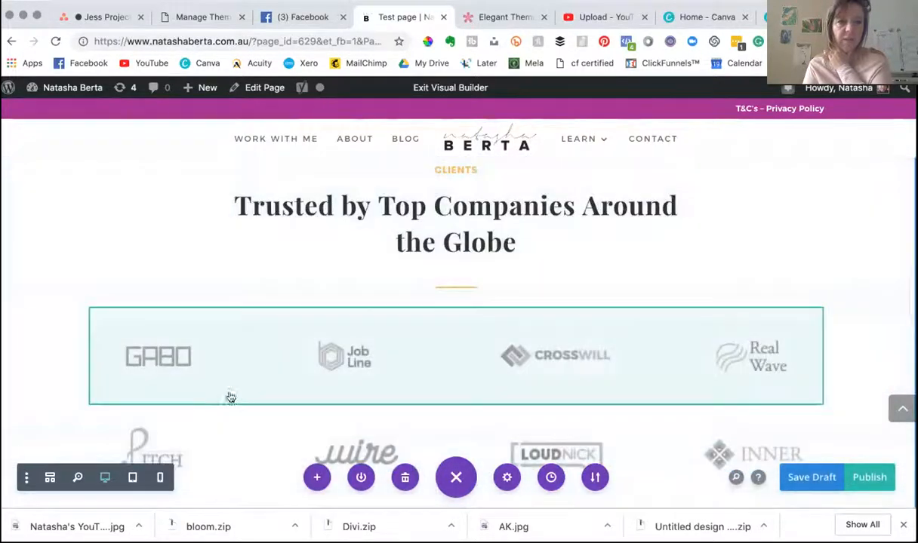
pyautogui.scroll(1, 330, 249)
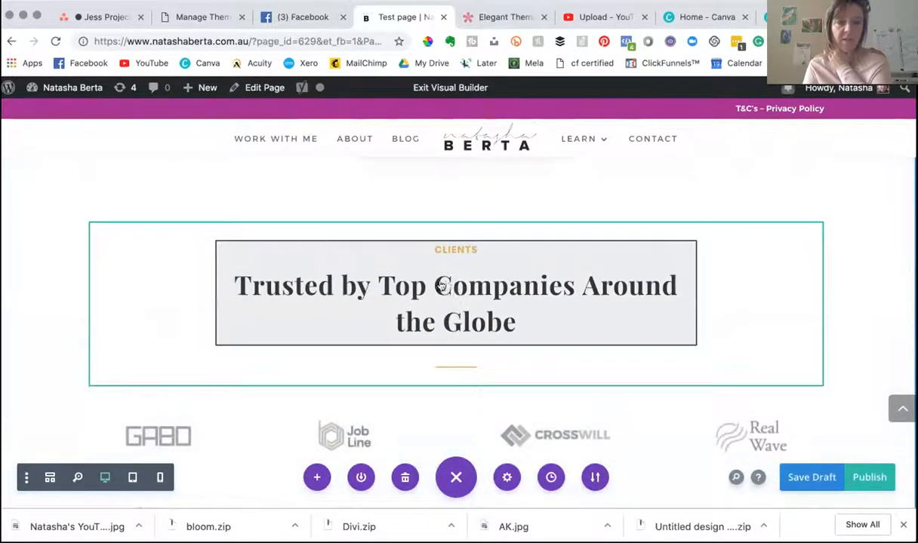
pyautogui.moveTo(436, 271)
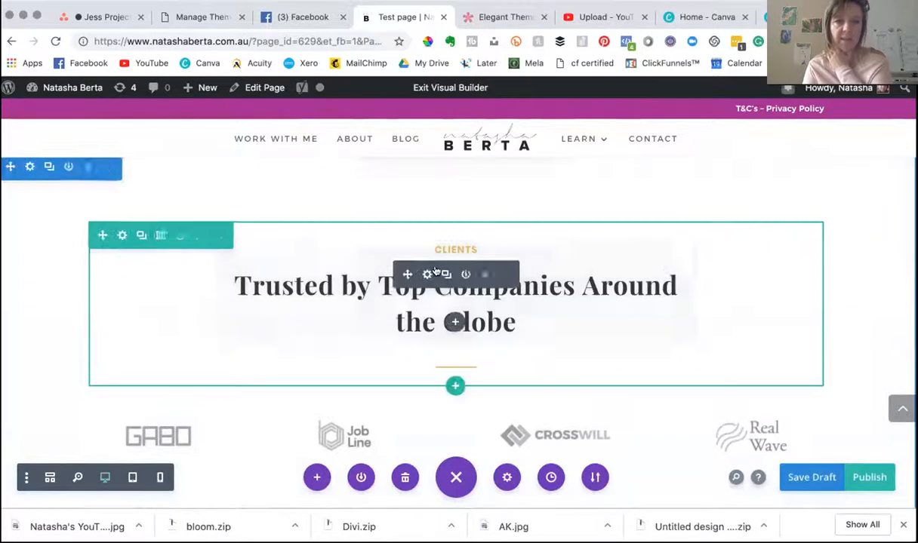
pyautogui.click(486, 274)
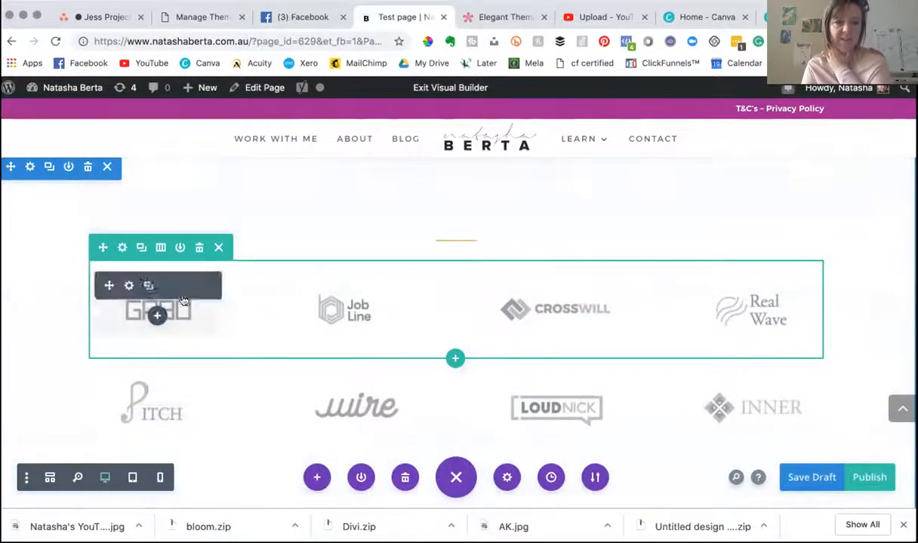
# - Delete the GABO, Job Line, Crosswill and Real Wave logo modules from the first row of client logos
pyautogui.click(186, 285)
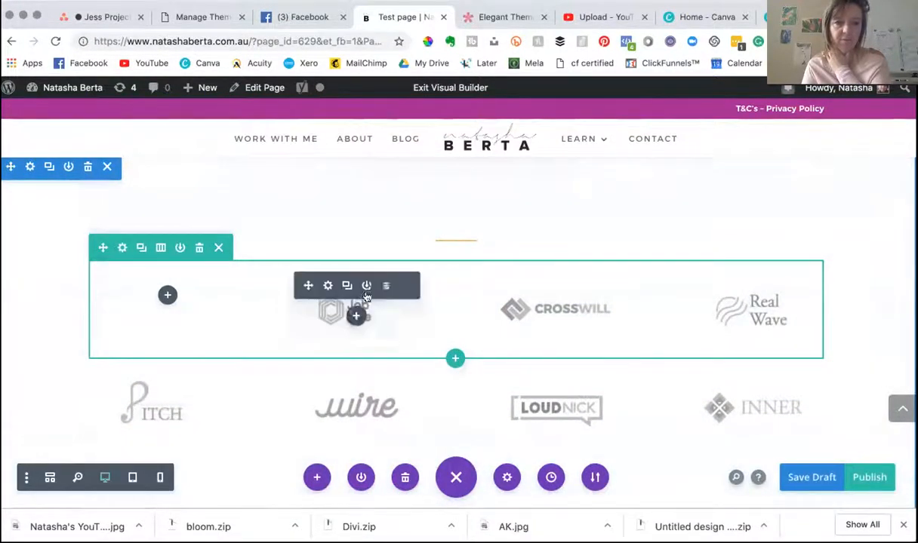
pyautogui.click(385, 285)
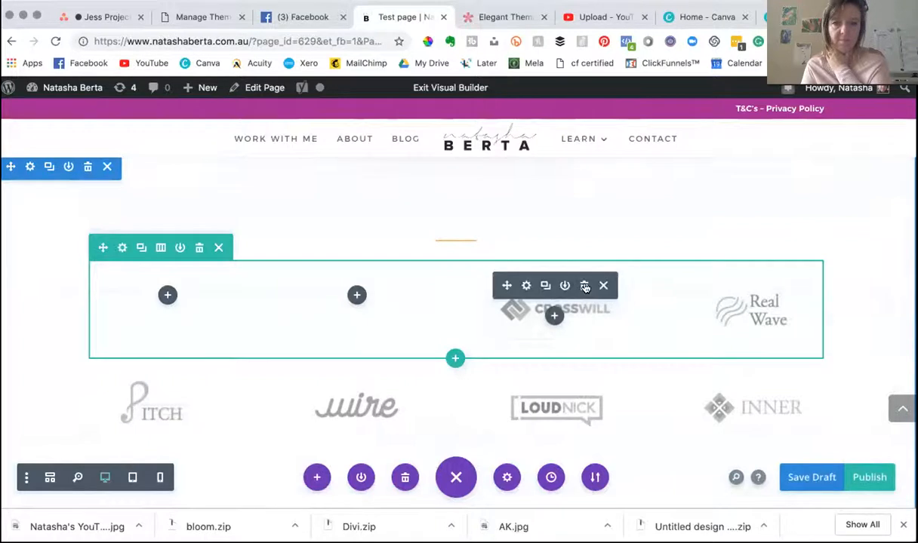
pyautogui.click(605, 286)
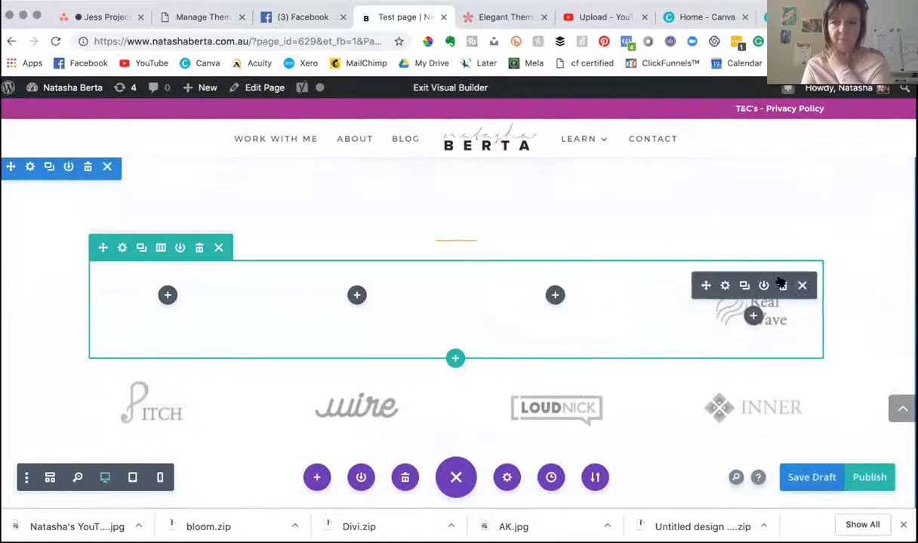
pyautogui.click(781, 285)
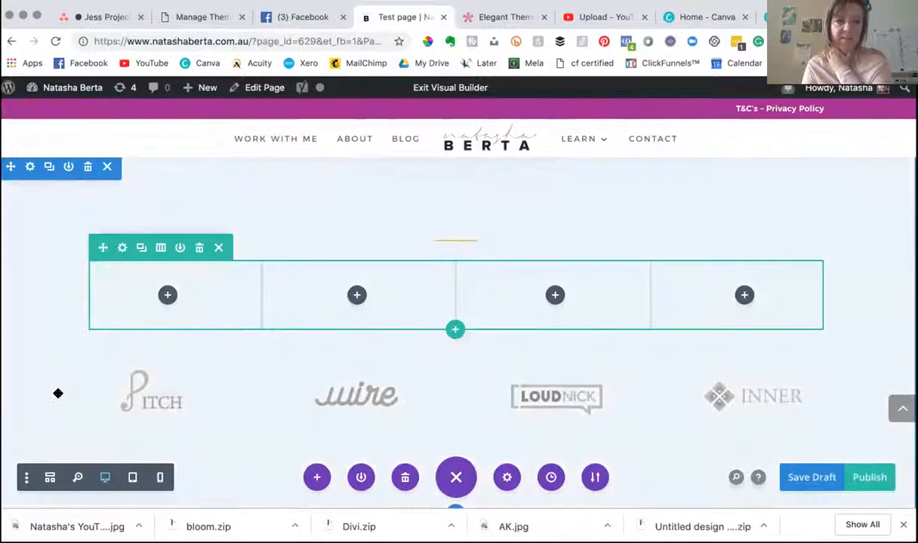
# - Delete the emptied logo row, the second row of client logos and the divider row from the Clients section
pyautogui.scroll(-1, 88, 352)
pyautogui.scroll(1, 88, 353)
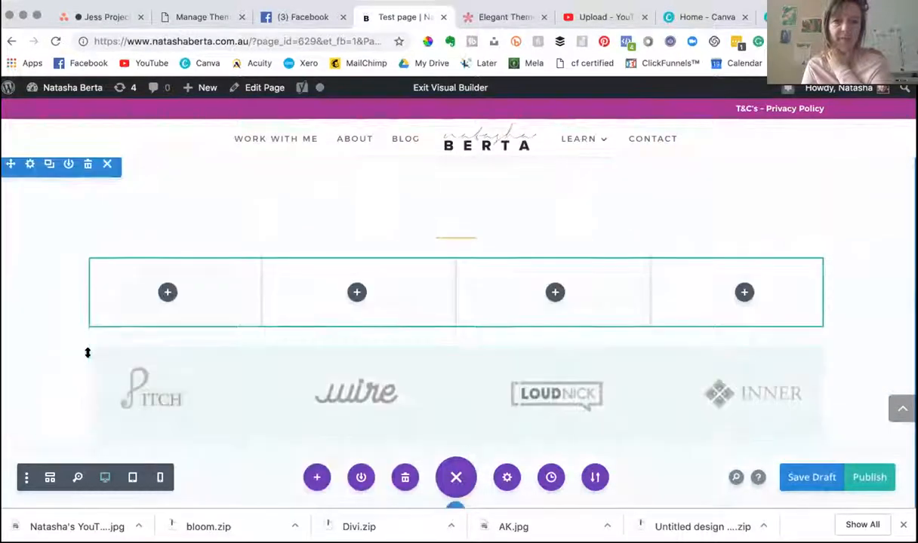
pyautogui.moveTo(159, 284)
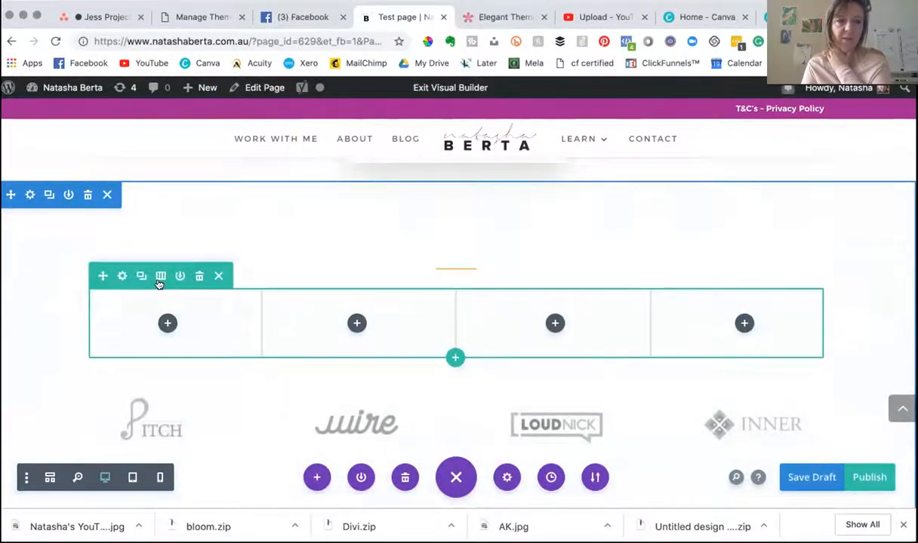
pyautogui.click(195, 276)
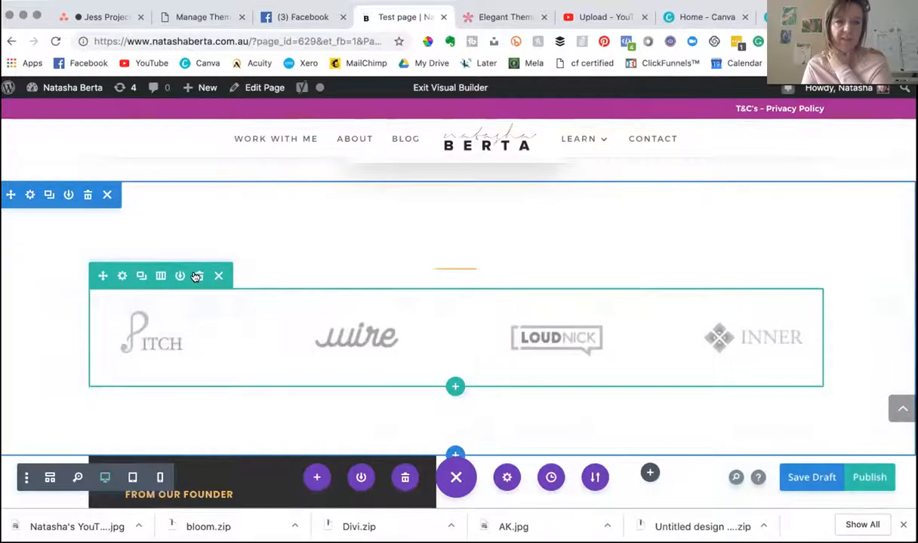
pyautogui.click(196, 276)
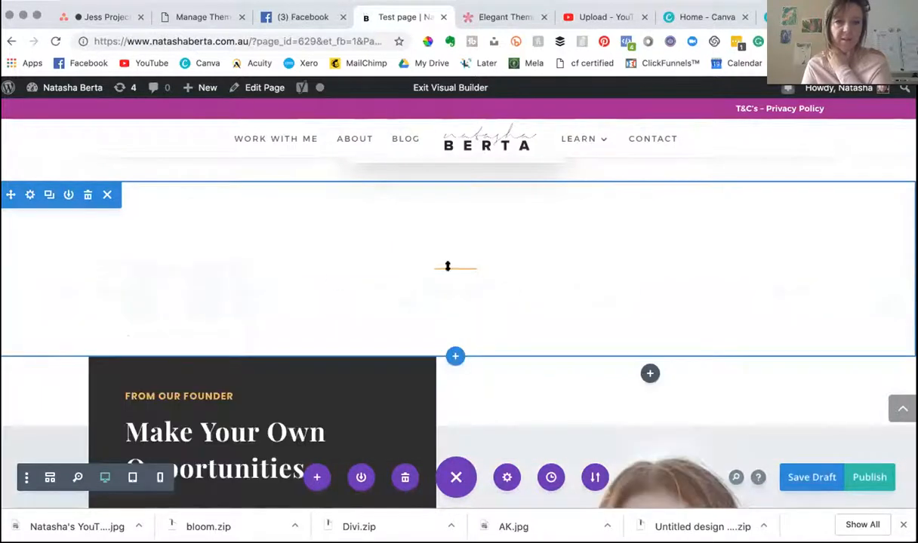
pyautogui.click(196, 235)
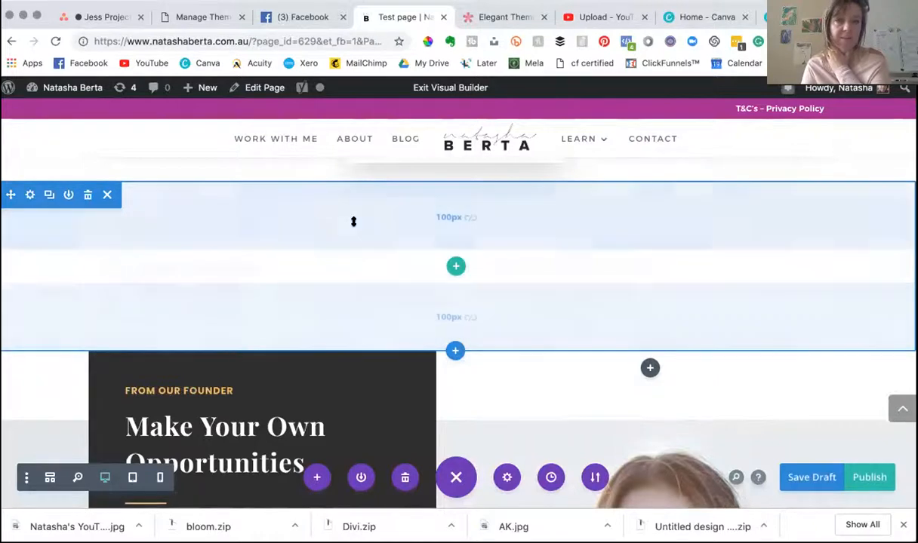
# - Delete the emptied Clients section between the process cards and the founder block
pyautogui.scroll(-5, 352, 254)
pyautogui.scroll(-10, 359, 351)
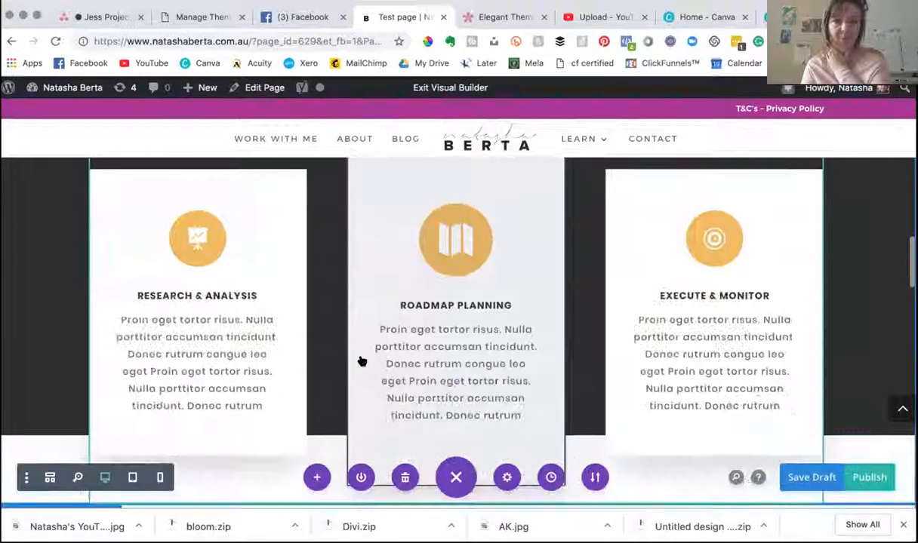
pyautogui.scroll(2, 361, 362)
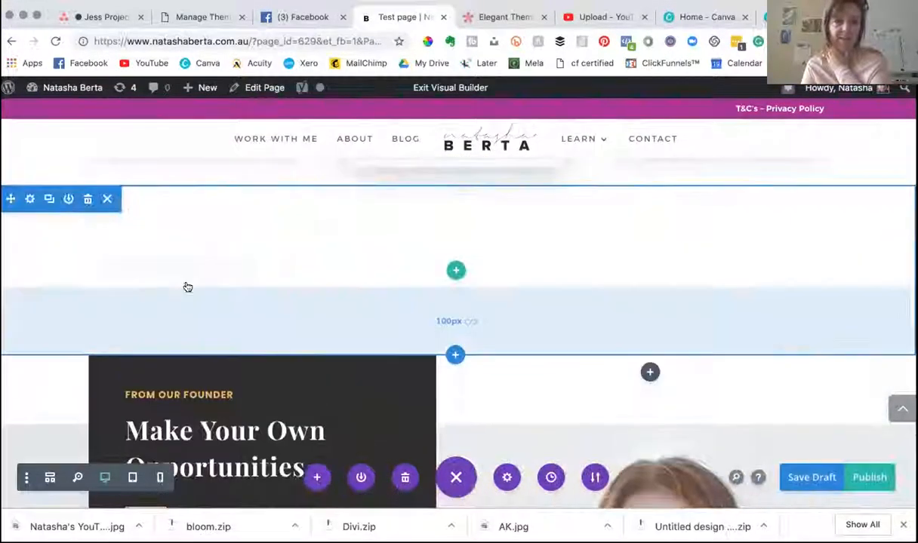
pyautogui.click(86, 198)
pyautogui.scroll(3, 119, 259)
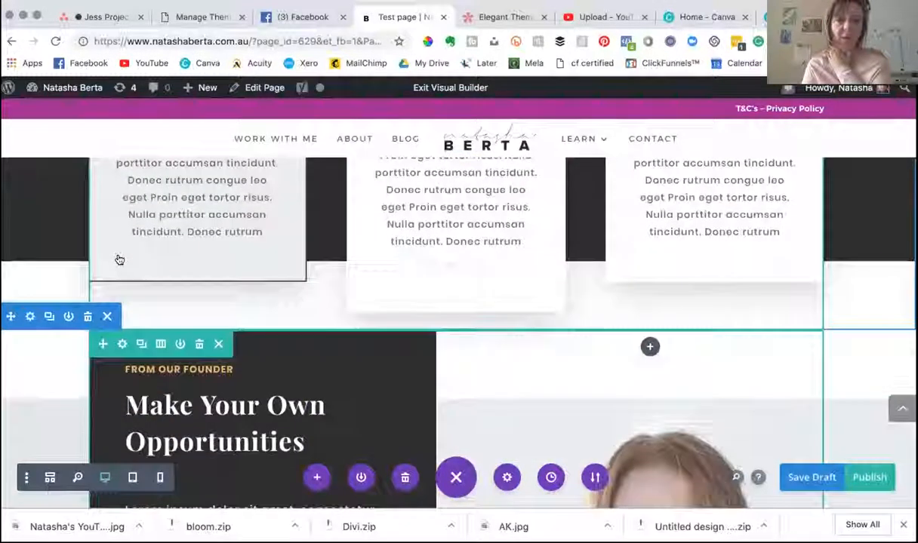
# - Delete the whole "From Our Founder" section with the "Make Your Own Opportunities" block
pyautogui.scroll(-1, 119, 260)
pyautogui.scroll(1, 119, 261)
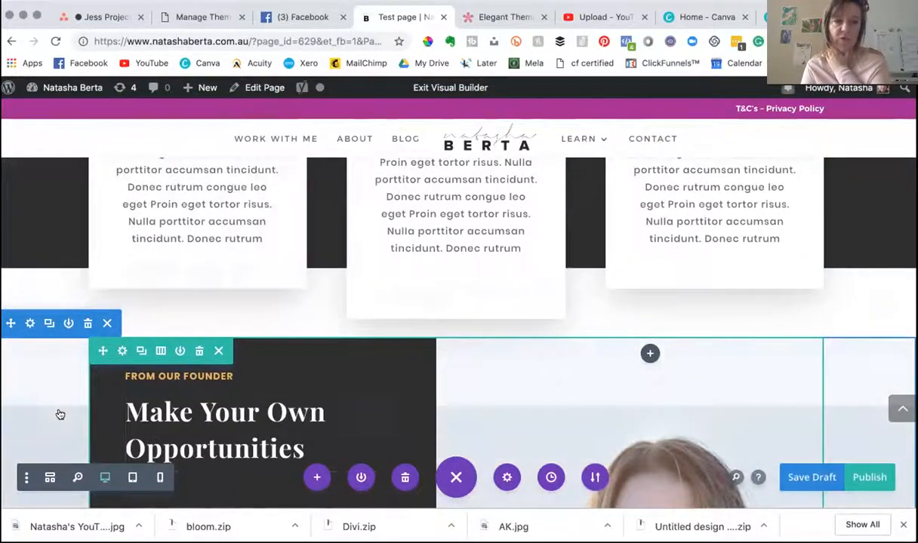
pyautogui.scroll(-8, 113, 404)
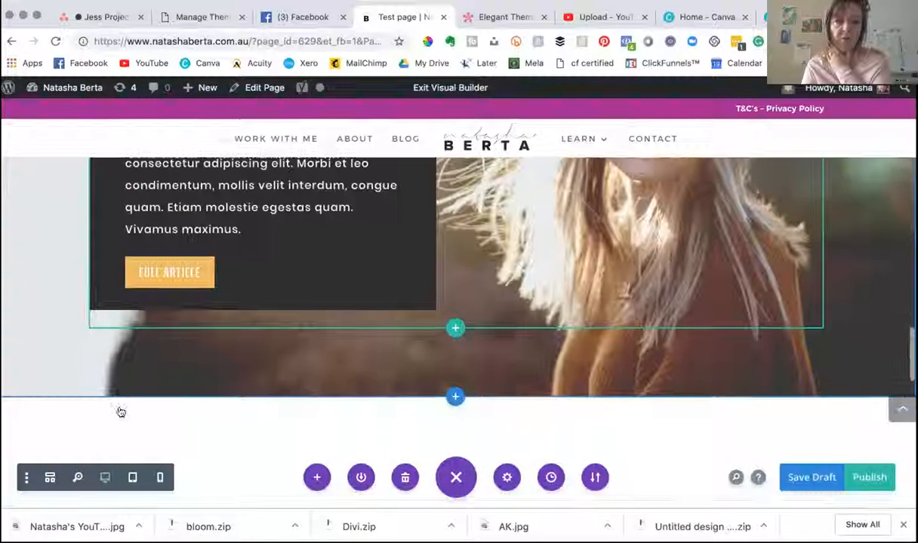
pyautogui.scroll(-6, 120, 412)
pyautogui.scroll(2, 120, 412)
pyautogui.scroll(5, 120, 407)
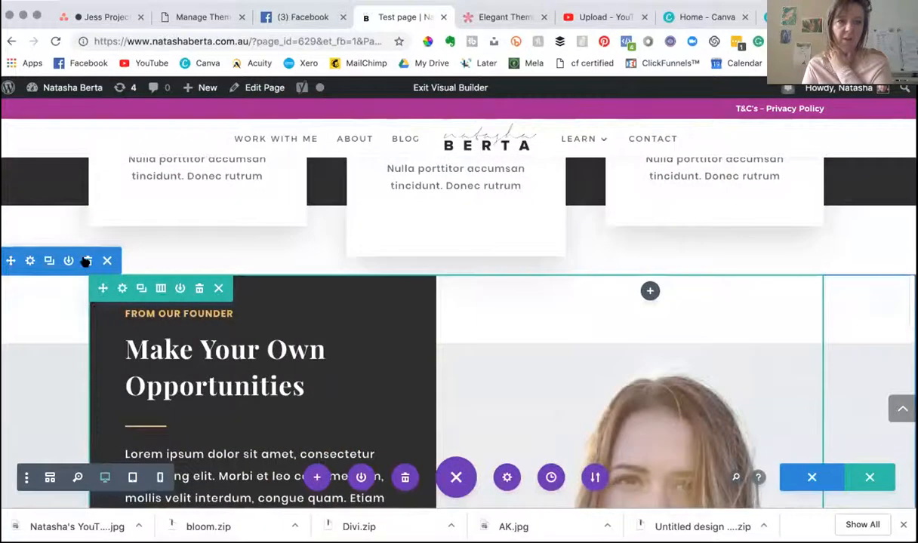
pyautogui.click(87, 260)
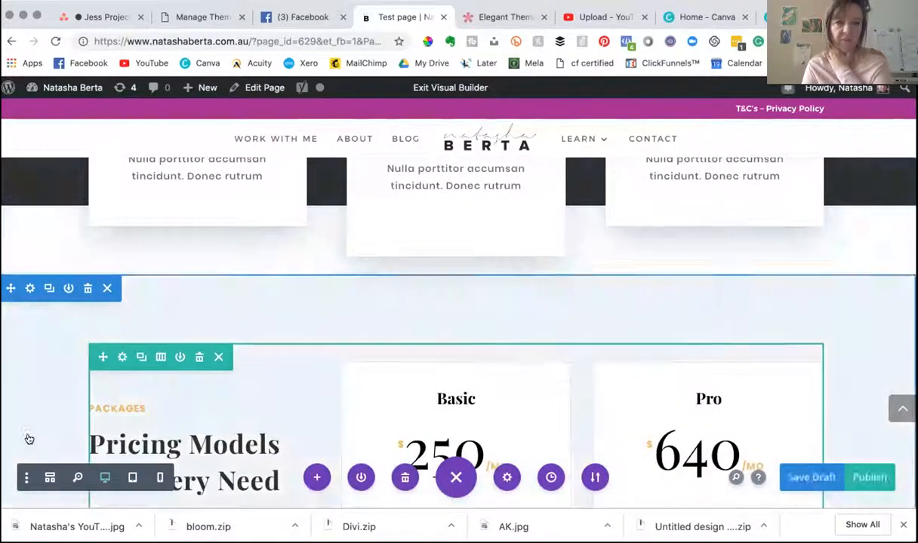
pyautogui.scroll(4, 30, 436)
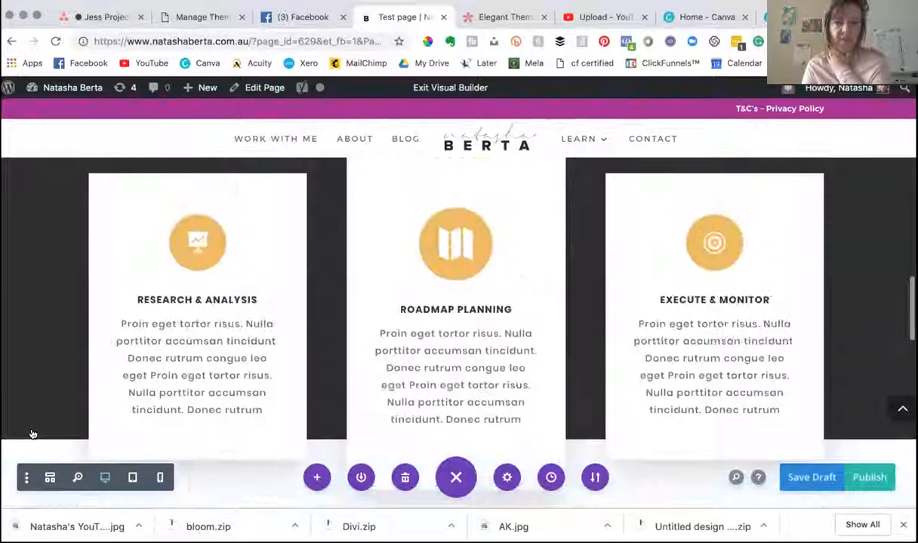
pyautogui.scroll(-10, 33, 433)
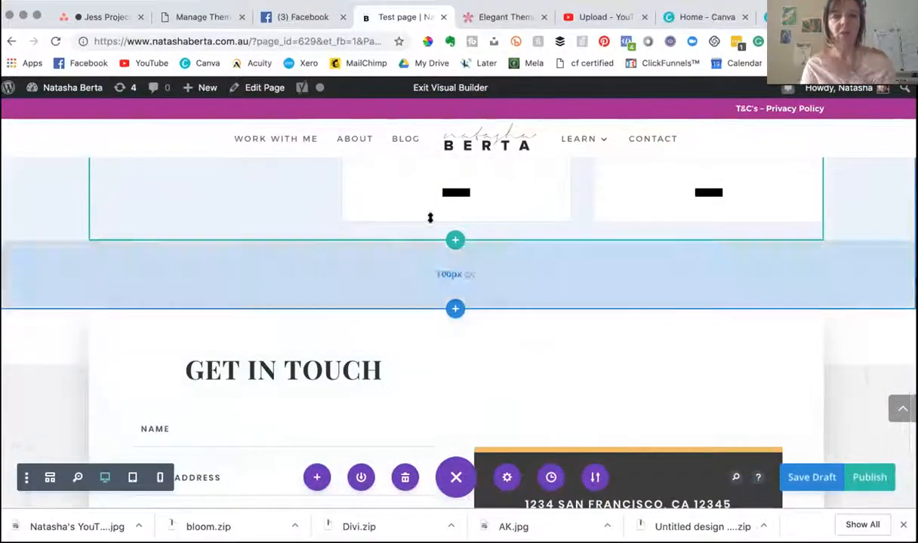